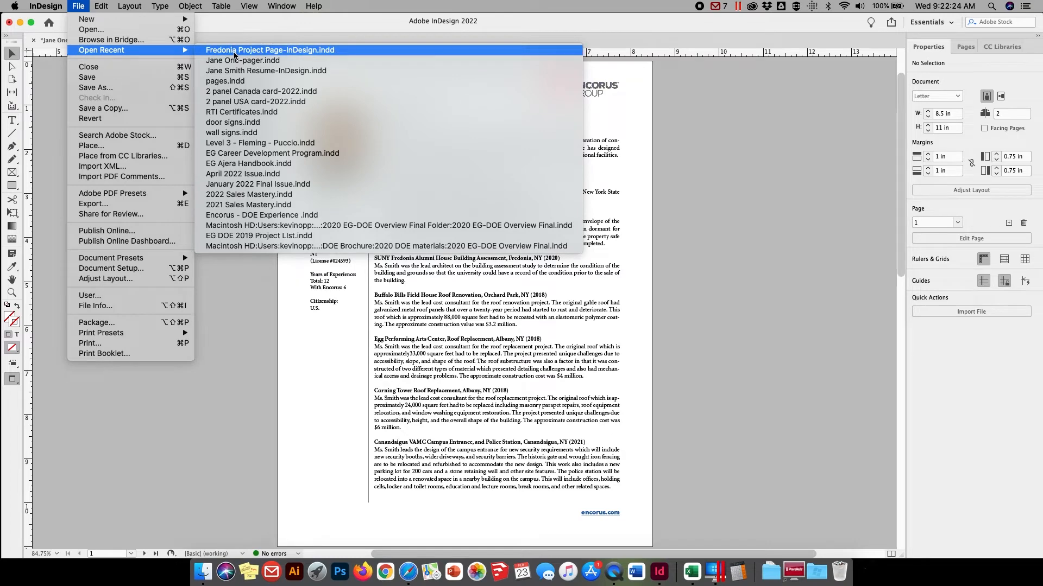
Open the recent file Fredonia Project Page-InDesign.indd and show its guides
left_click(234, 50)
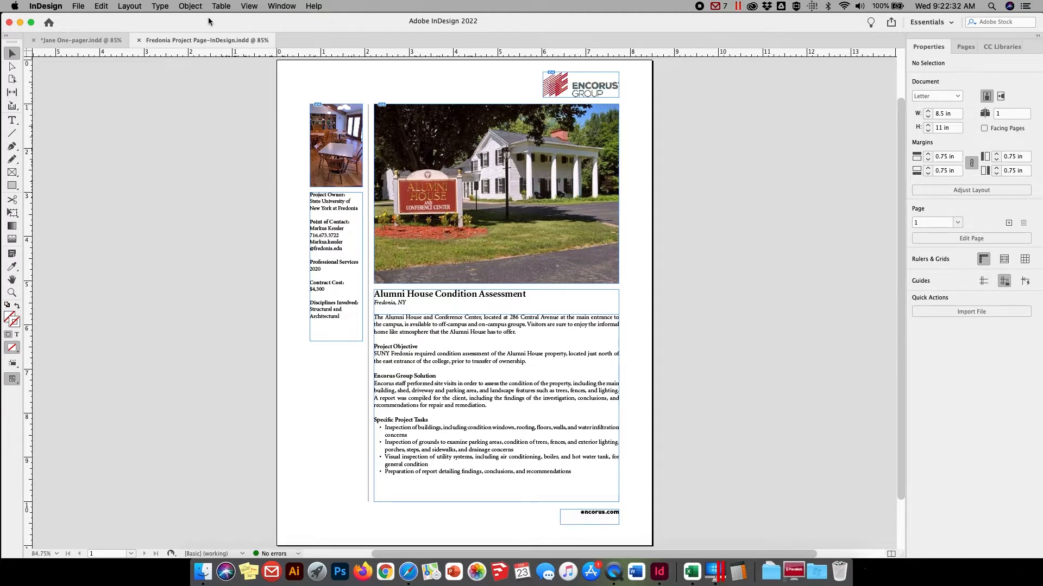
left_click(249, 6)
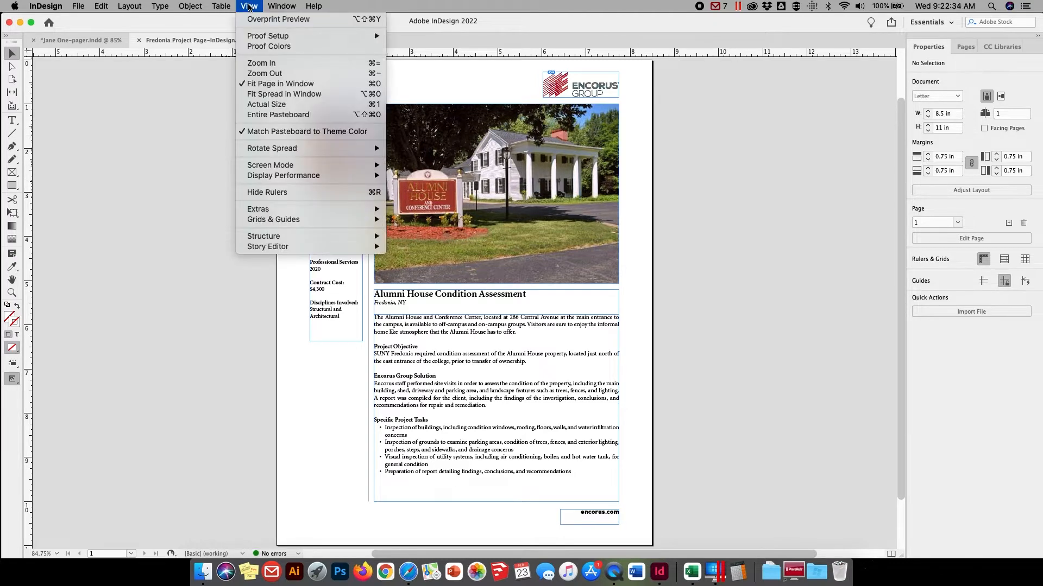
mouse_move(270, 172)
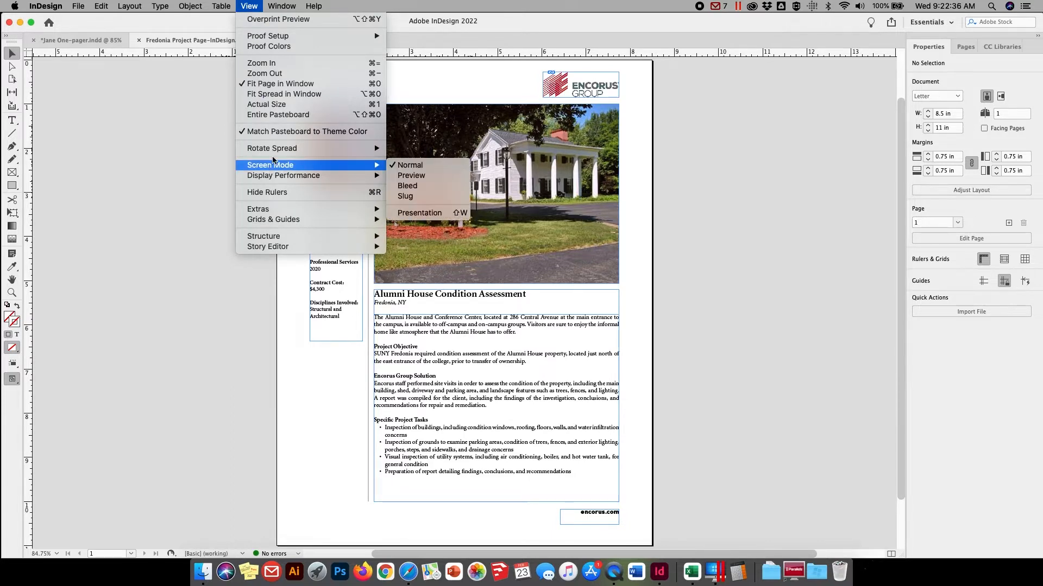
left_click(247, 6)
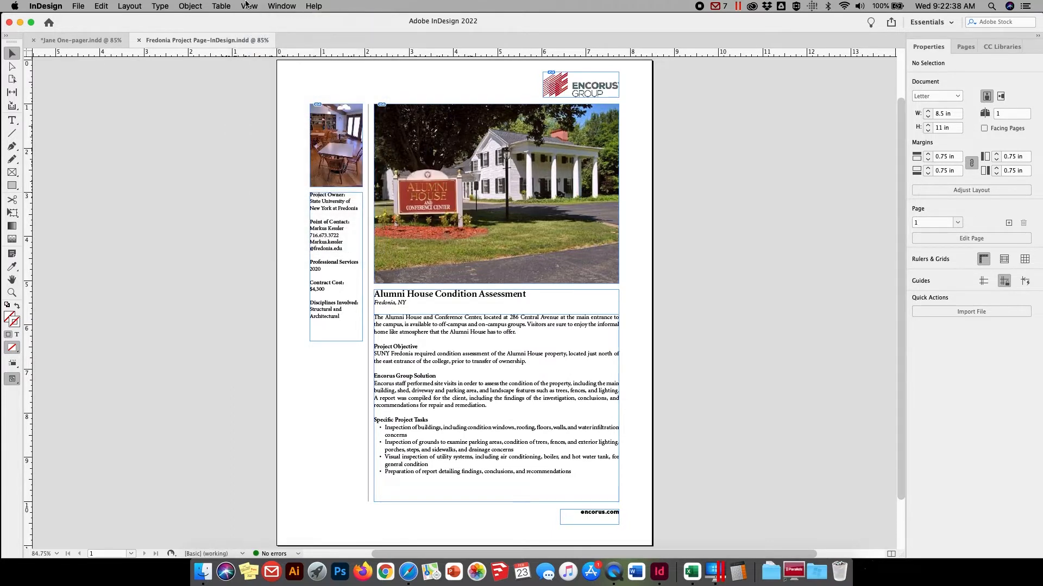
key("super+semicolon")
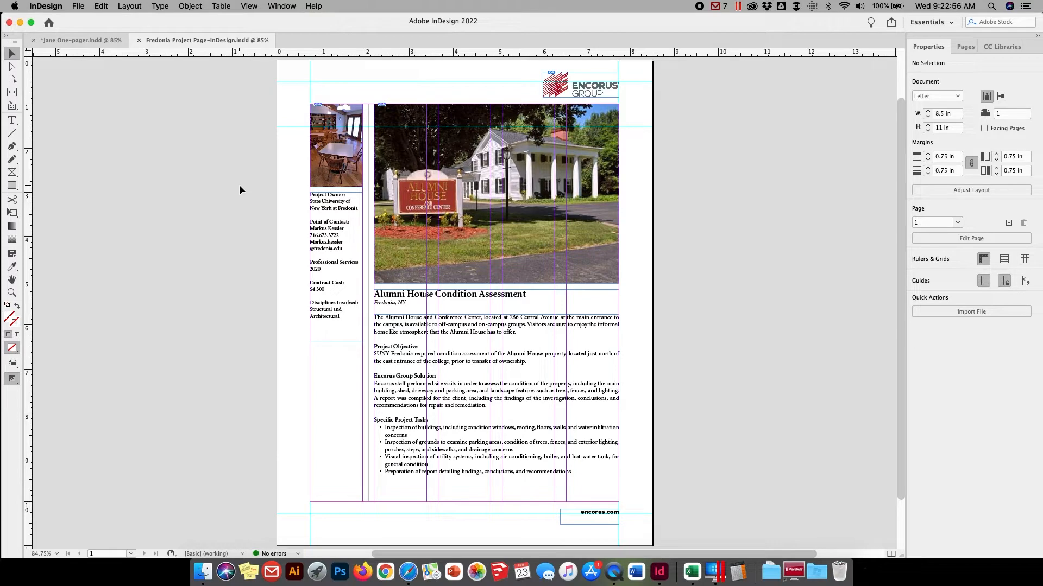
Switch back to the Jane One-pager document and view page 2, ending on page 1
left_click(65, 40)
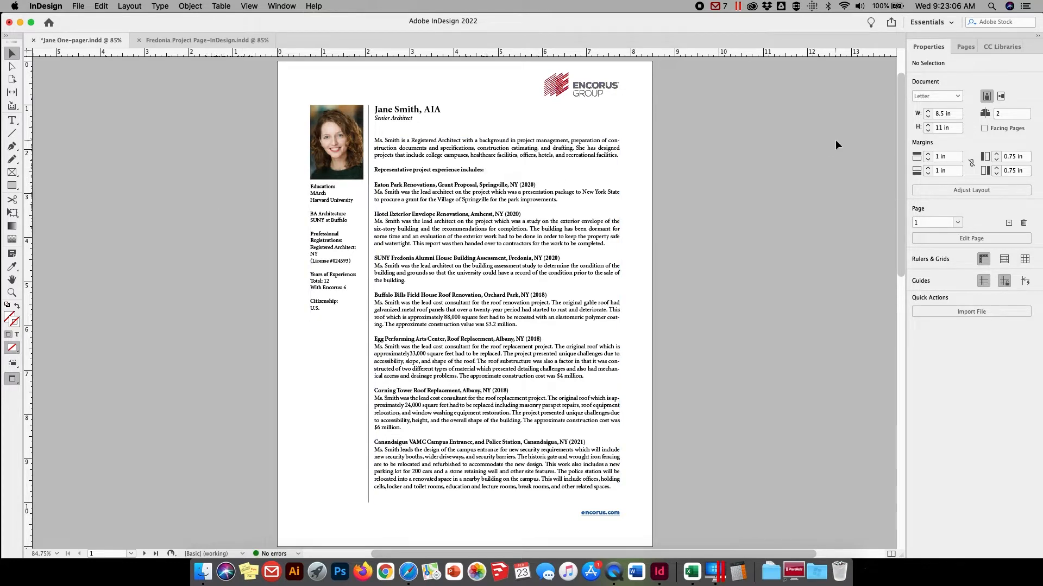
left_click(962, 47)
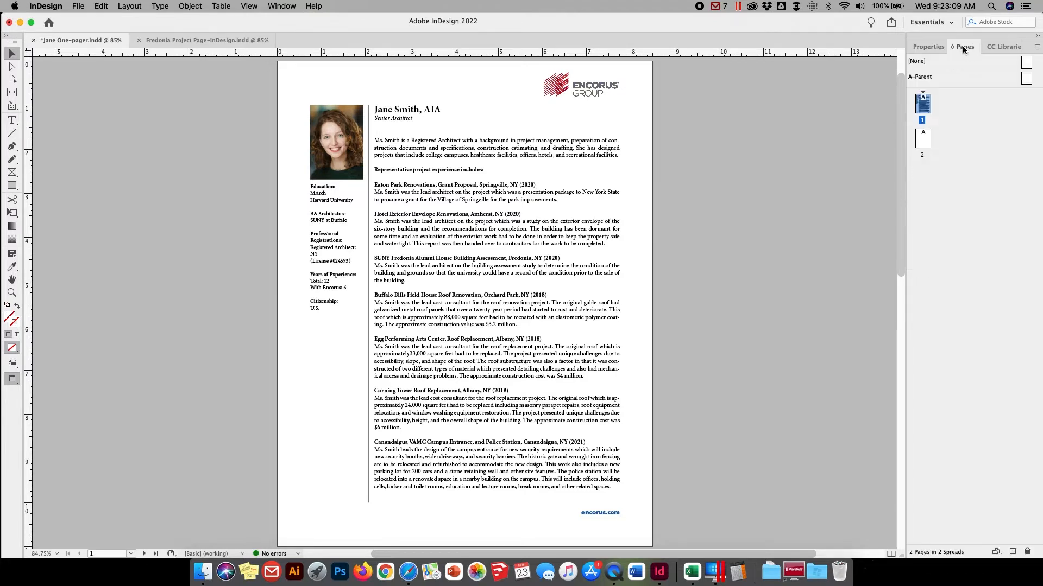
double_click(923, 140)
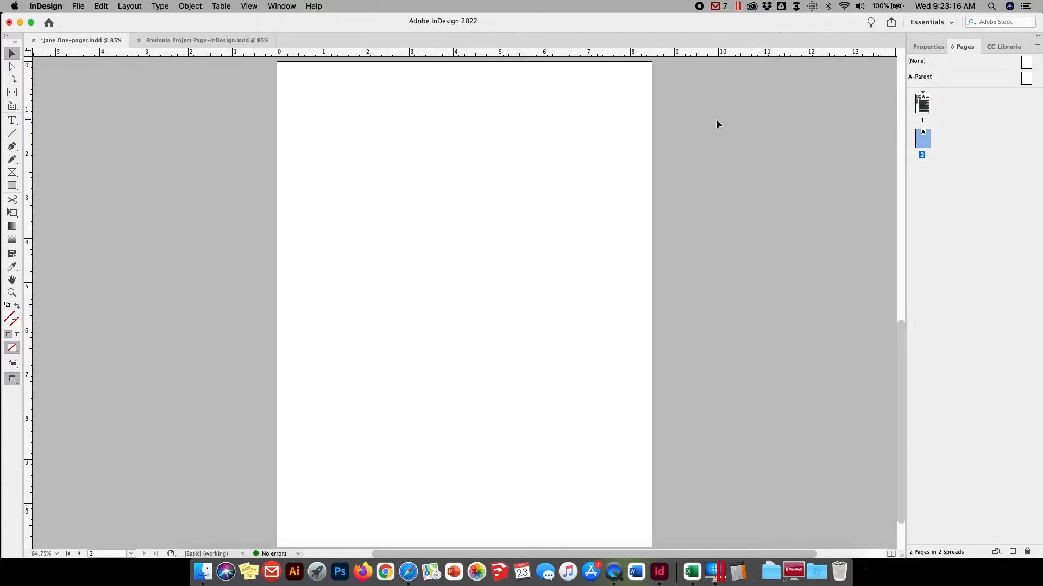
double_click(923, 105)
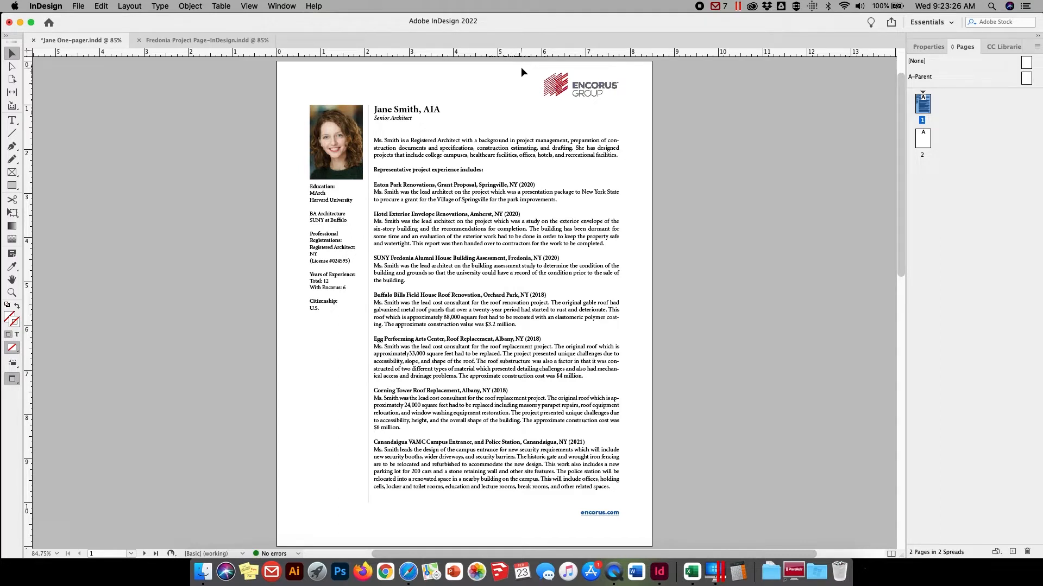
Copy the Encorus Group logo and the encorus.com footer frame together from page 1, and delete them from that page
left_click_drag(518, 67, 631, 99)
left_click(594, 519, "shift")
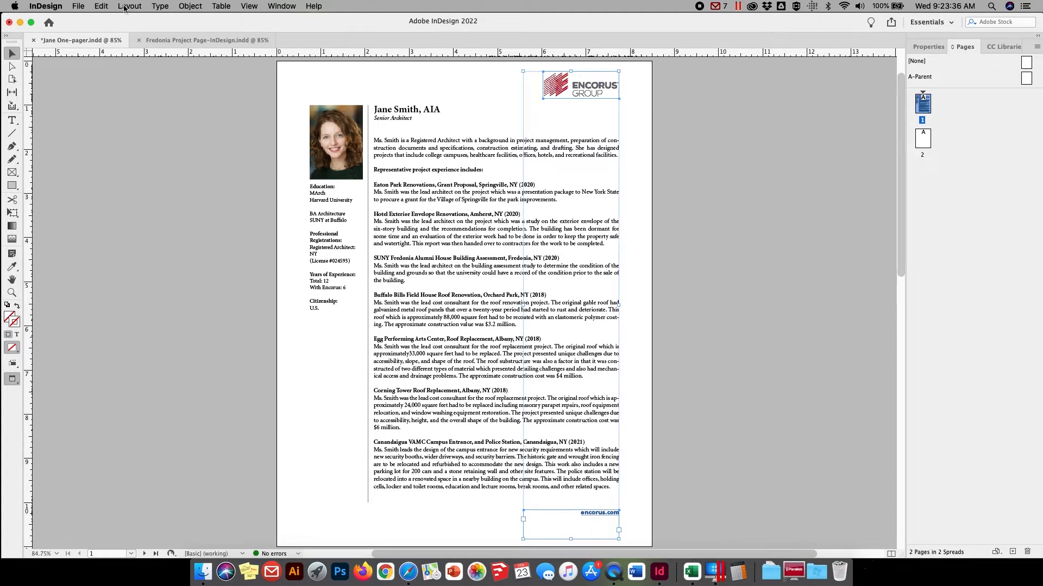
left_click(101, 6)
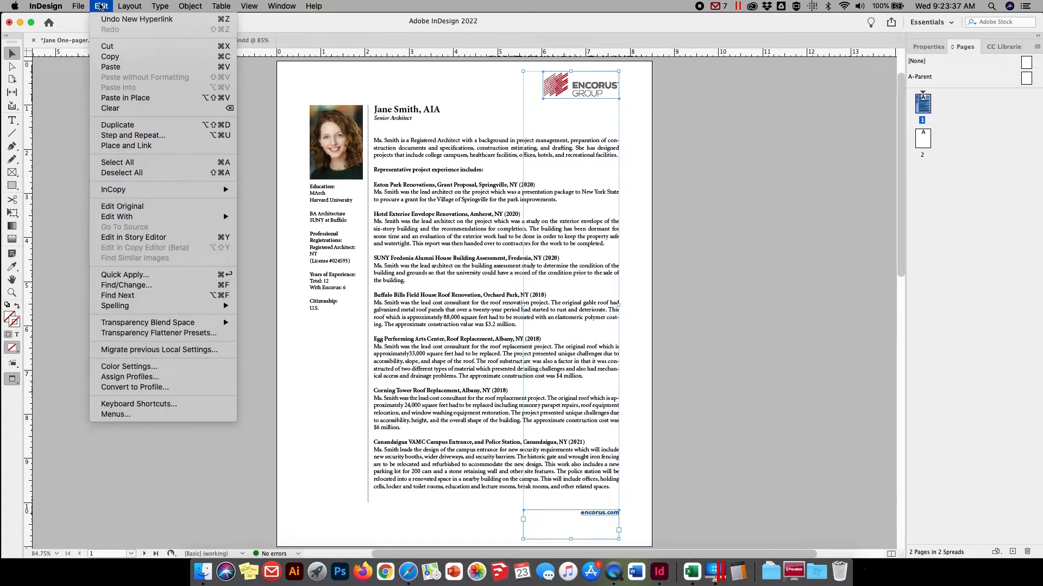
left_click(103, 57)
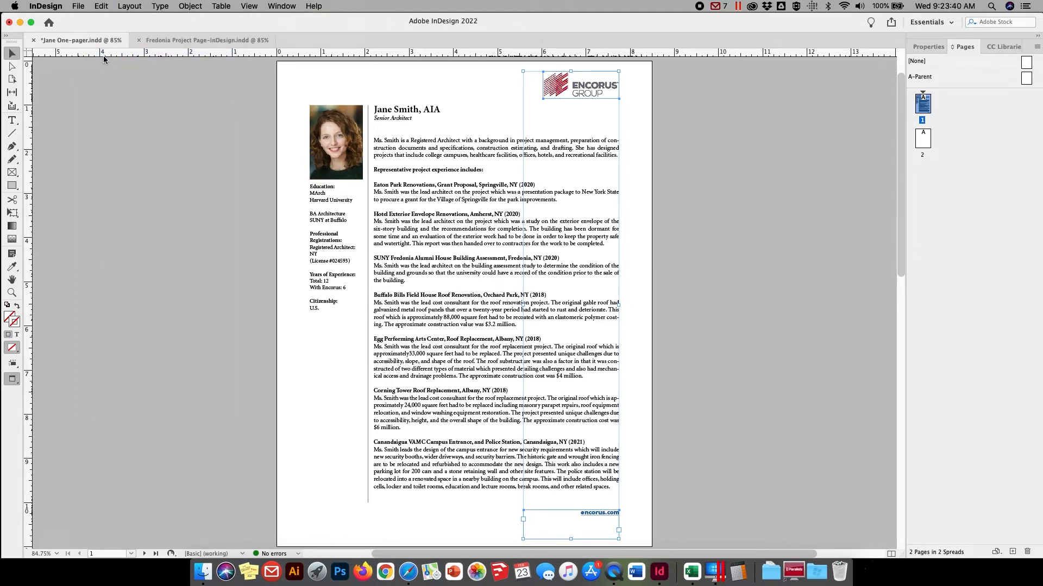
key("Delete")
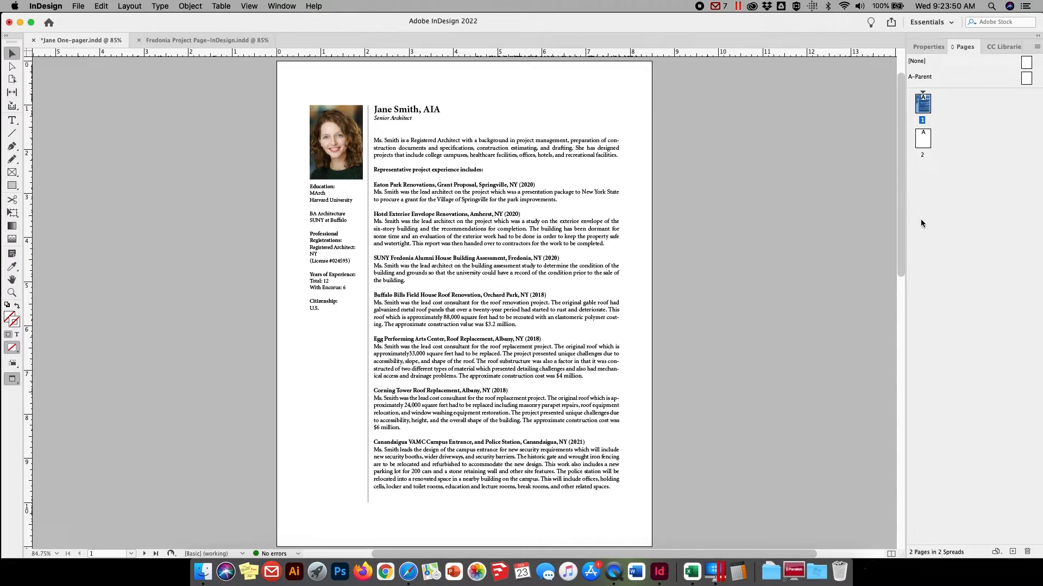
Open the A-Parent page for editing and display it in Normal screen mode with guides shown
double_click(1026, 78)
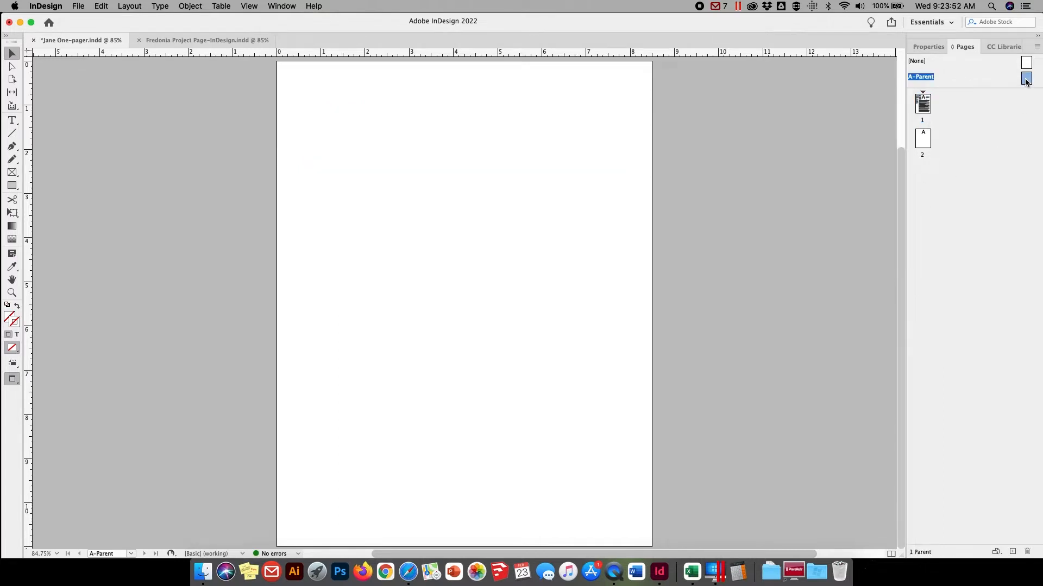
left_click(253, 9)
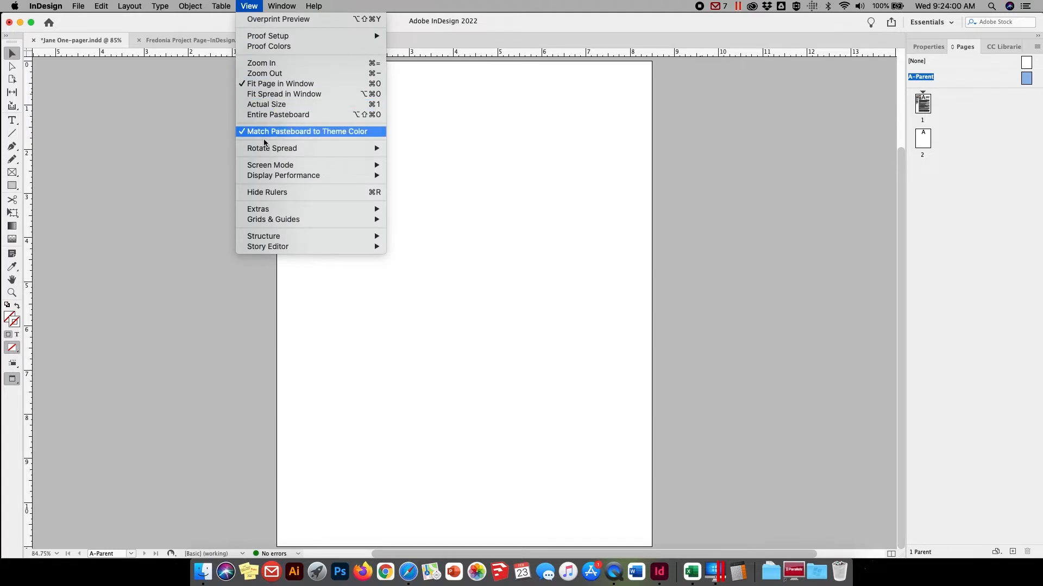
mouse_move(278, 167)
left_click(410, 165)
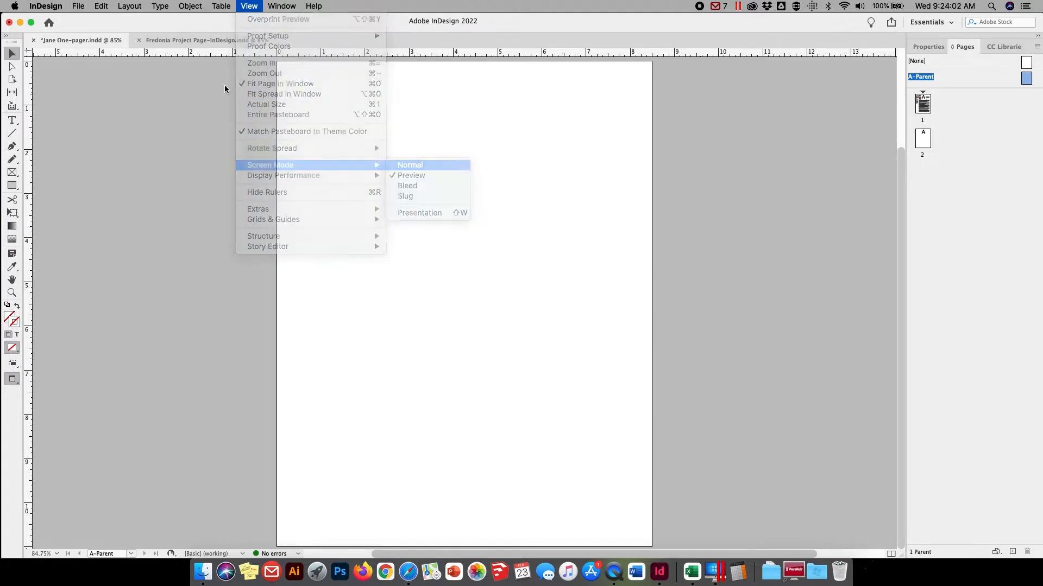
left_click(246, 6)
mouse_move(251, 226)
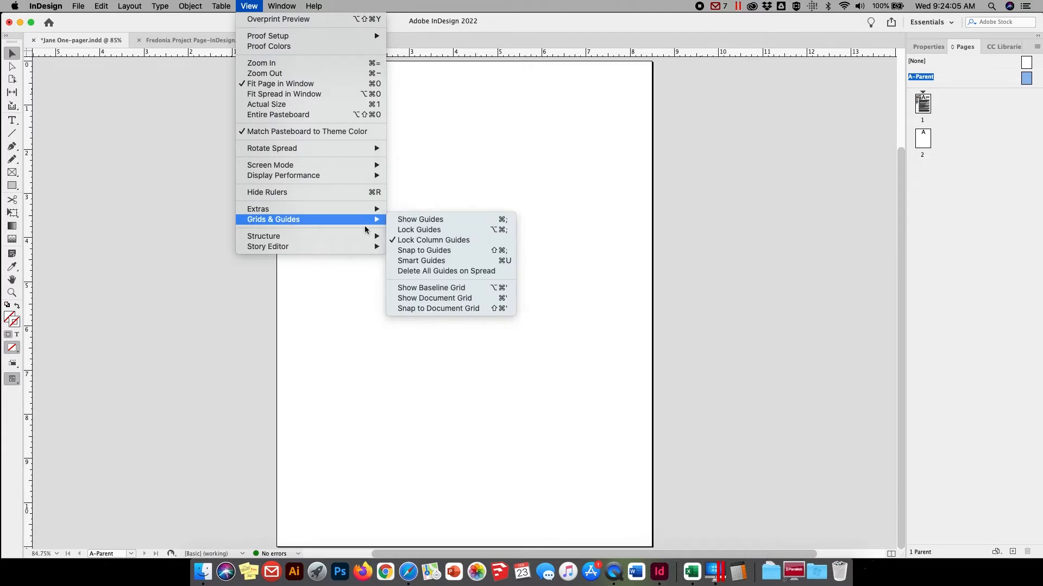
left_click(410, 219)
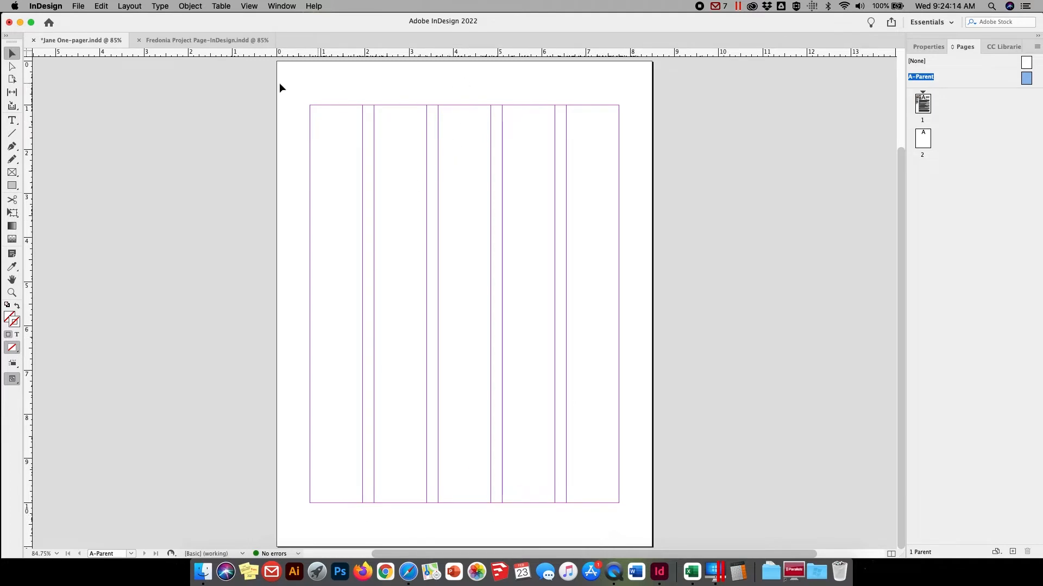
Paste the copied logo and encorus.com footer in place on the A-Parent page, and deselect them
left_click(101, 5)
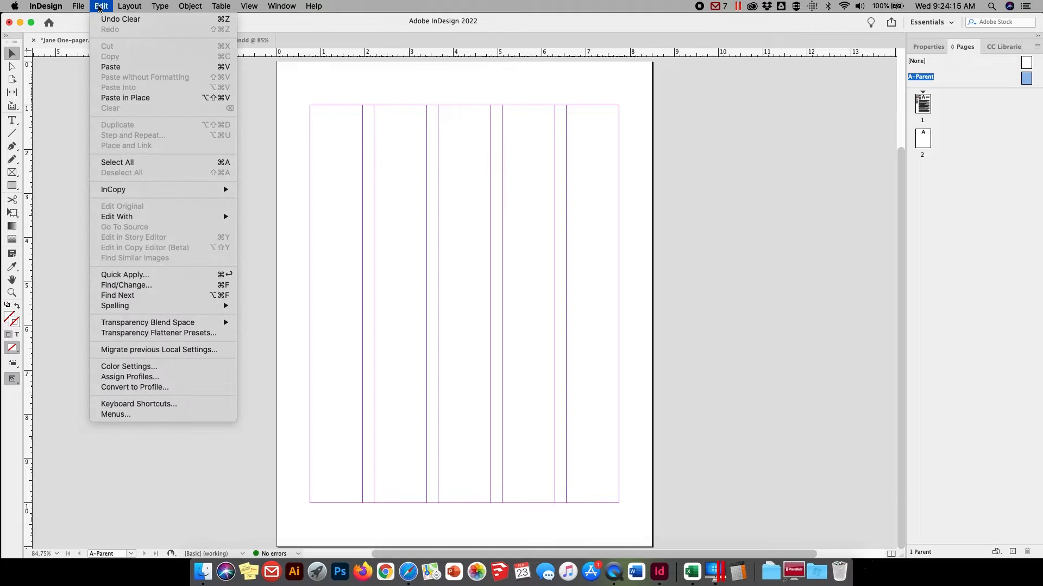
left_click(115, 100)
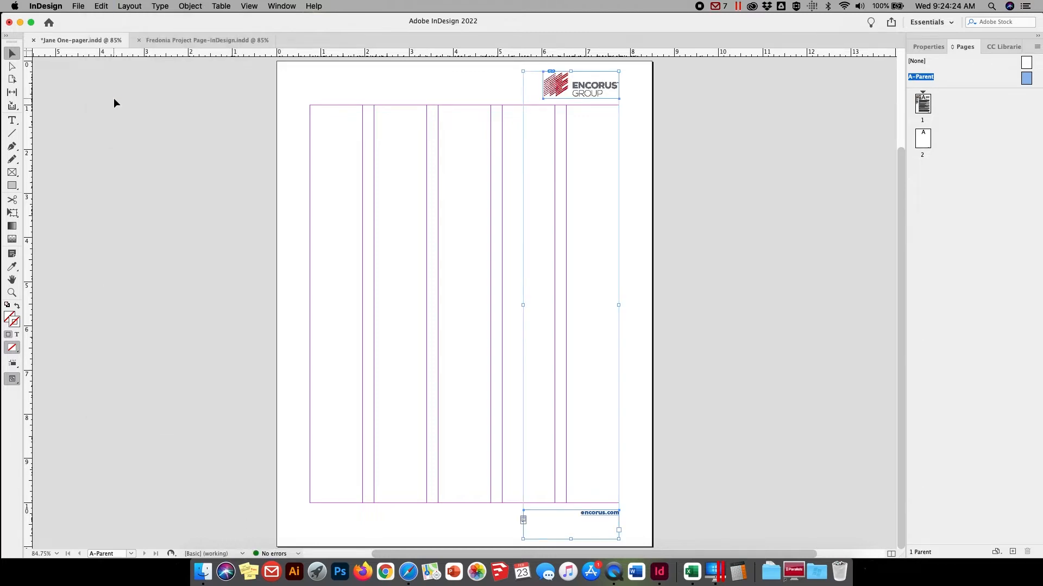
left_click(343, 173)
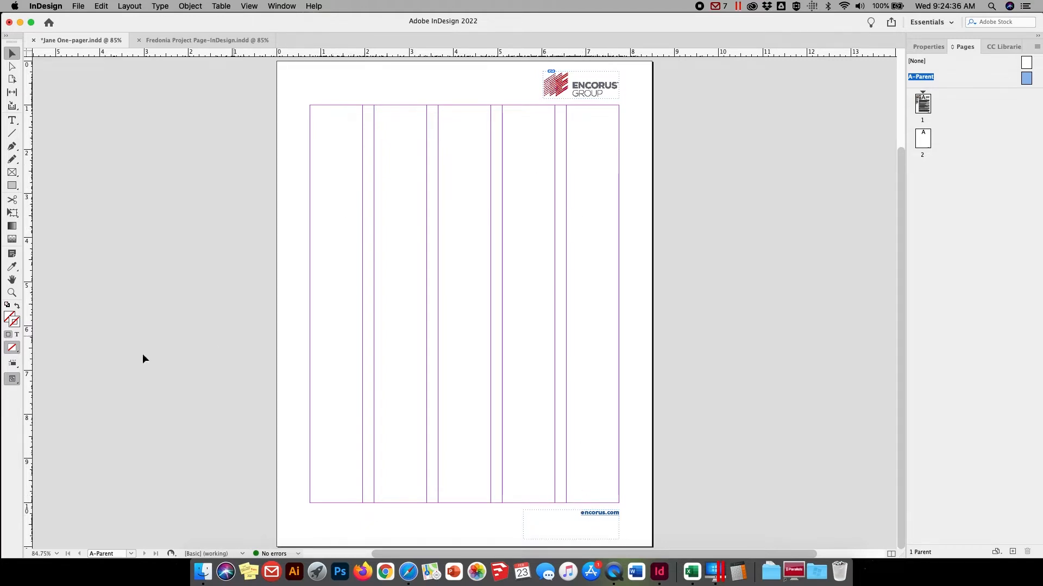
Place a horizontal ruler guide along the baseline of the encorus.com footer text on the parent page
left_click(12, 292)
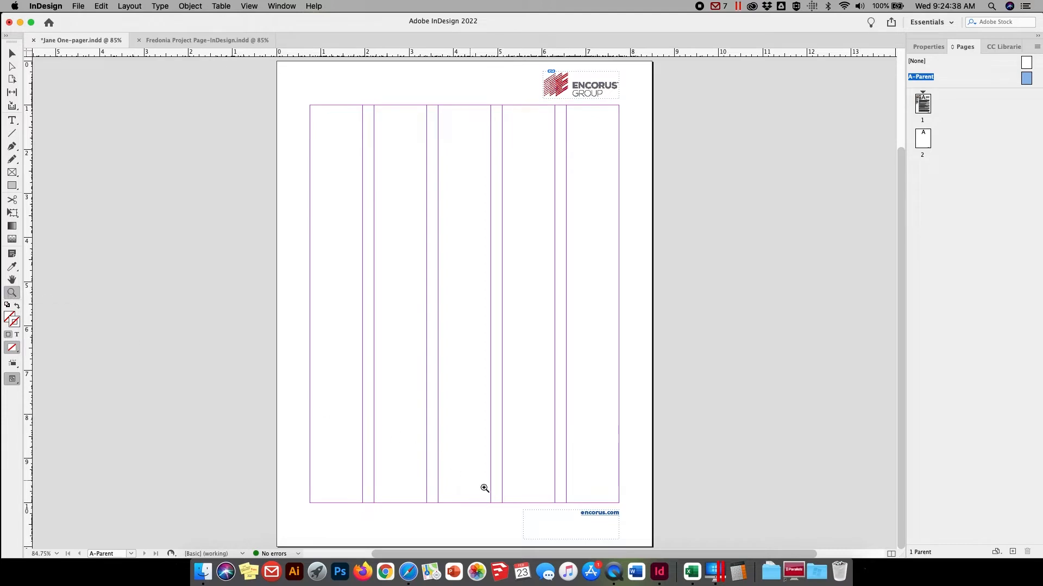
left_click_drag(497, 477, 684, 547)
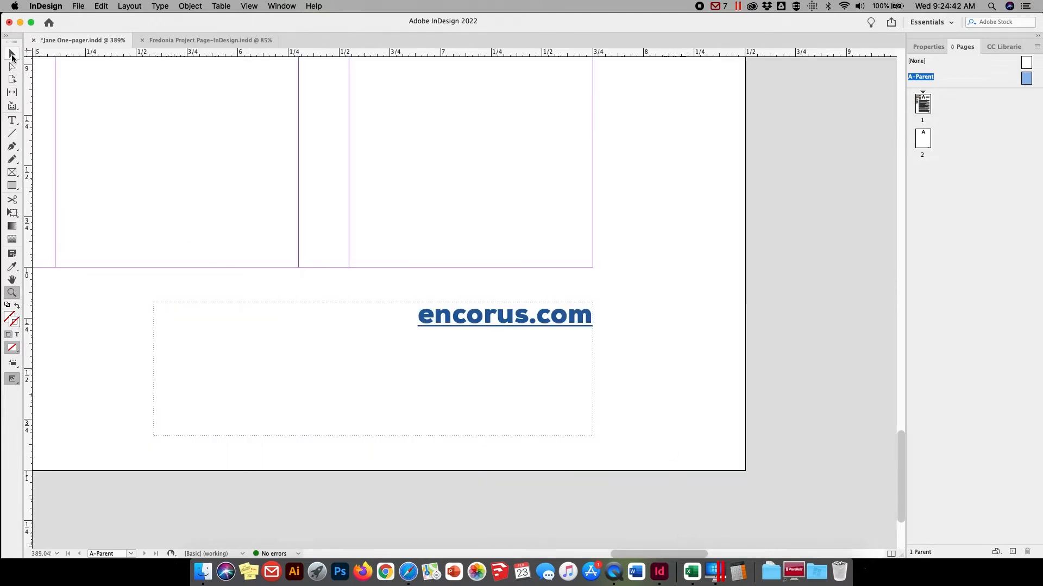
left_click(11, 55)
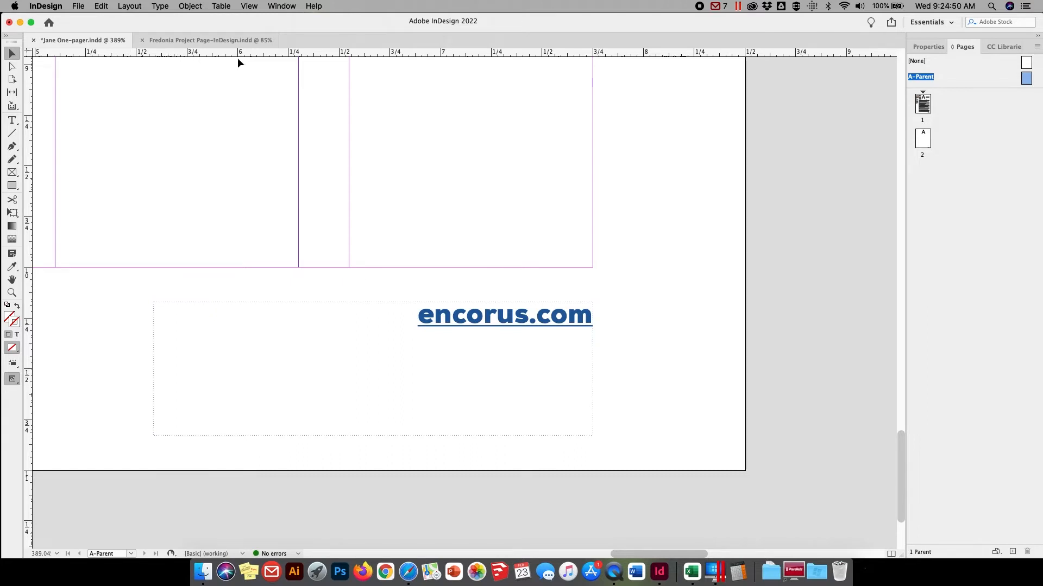
left_click_drag(246, 51, 290, 325)
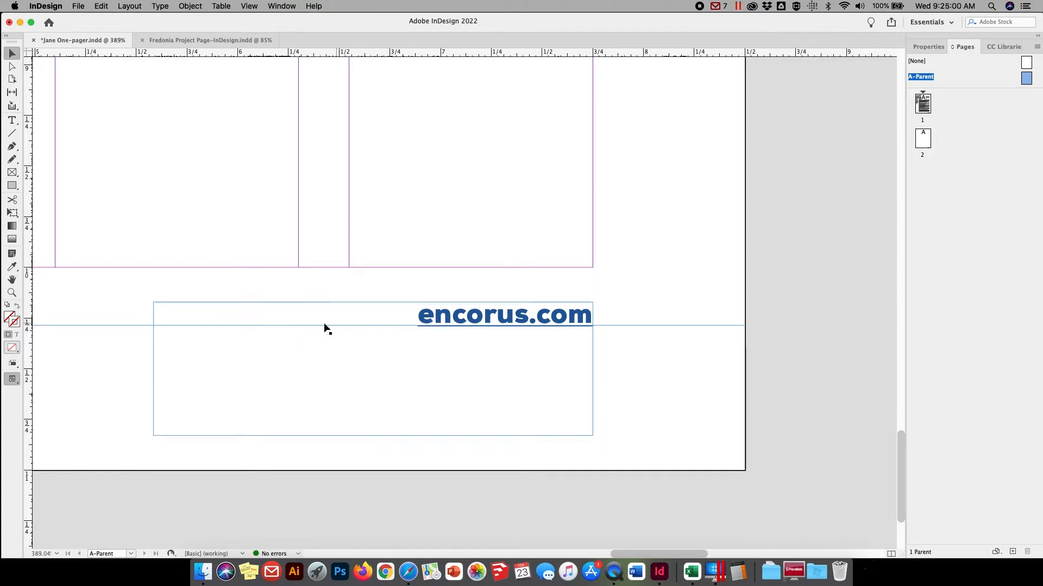
Place a vertical ruler guide on the parent page's left margin at 0.75 in, extending through the footer area
key("space")
left_click_drag(77, 299, 352, 298)
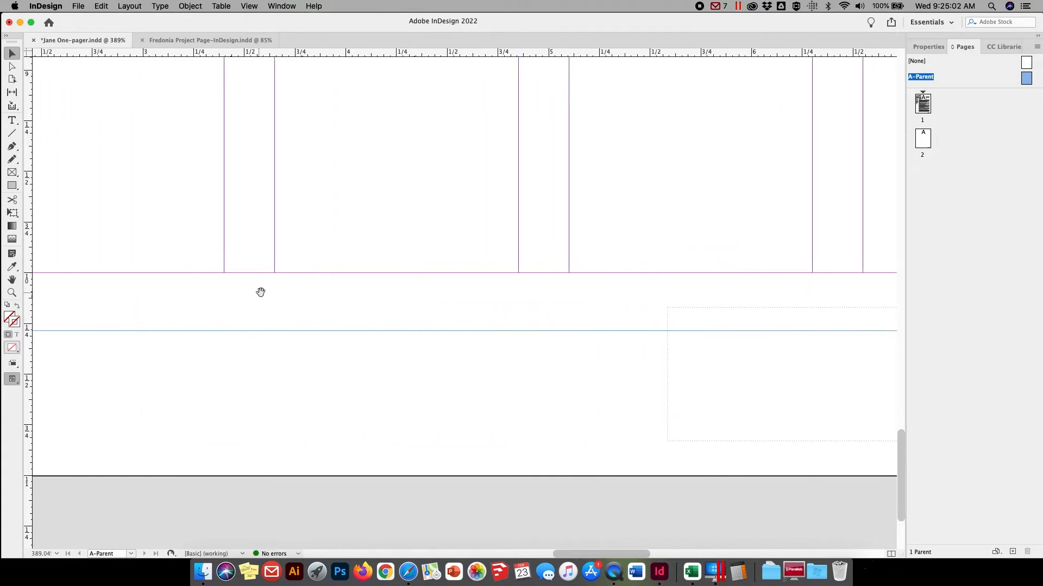
left_click_drag(96, 279, 366, 286)
left_click_drag(216, 287, 384, 284)
left_click_drag(298, 280, 407, 275)
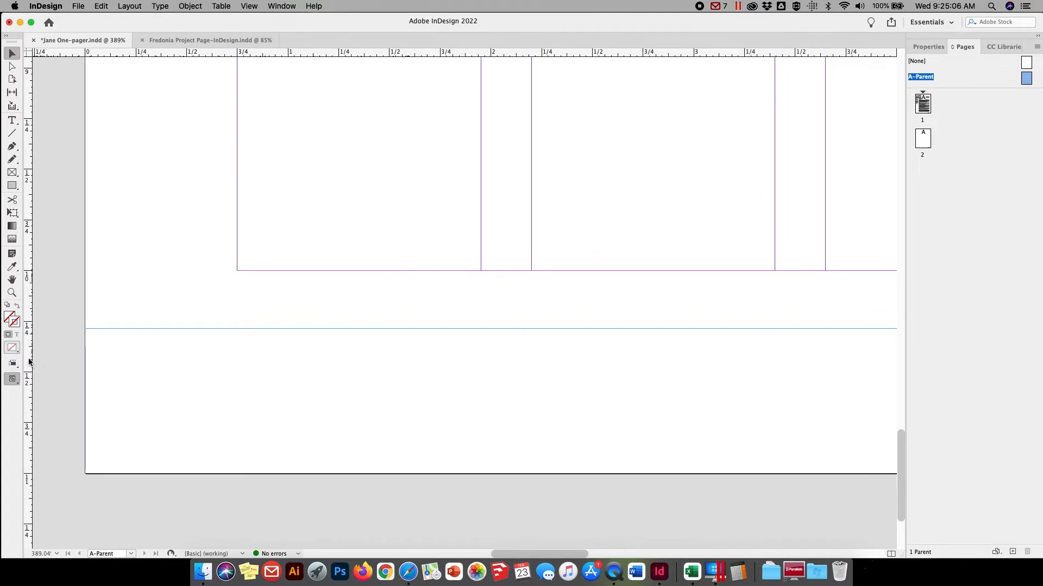
left_click_drag(30, 362, 237, 298)
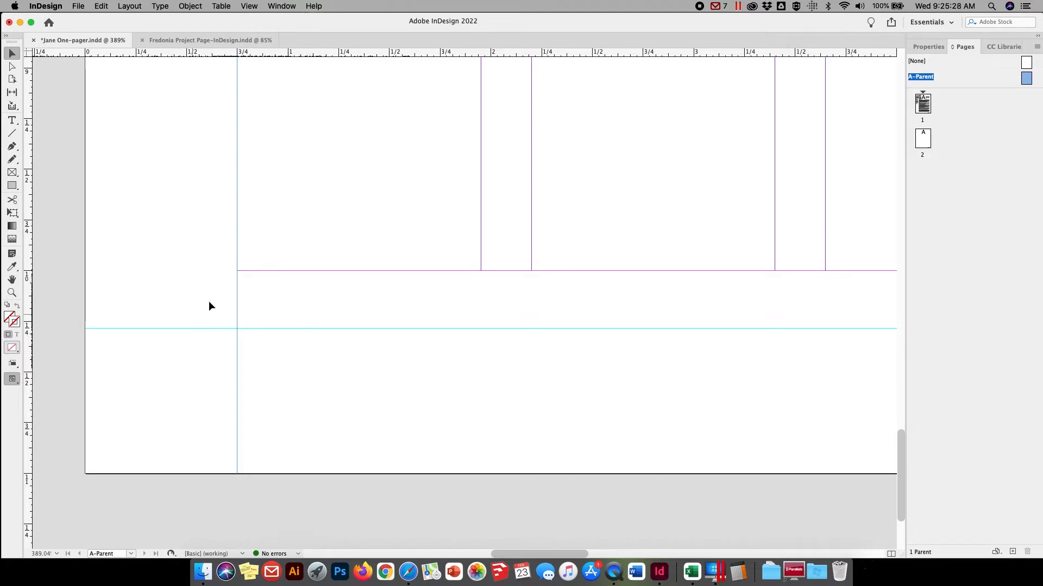
Create a small text frame over the two guides' intersection in the footer and insert a Current Page Number marker in it
left_click(12, 120)
left_click_drag(216, 282, 333, 362)
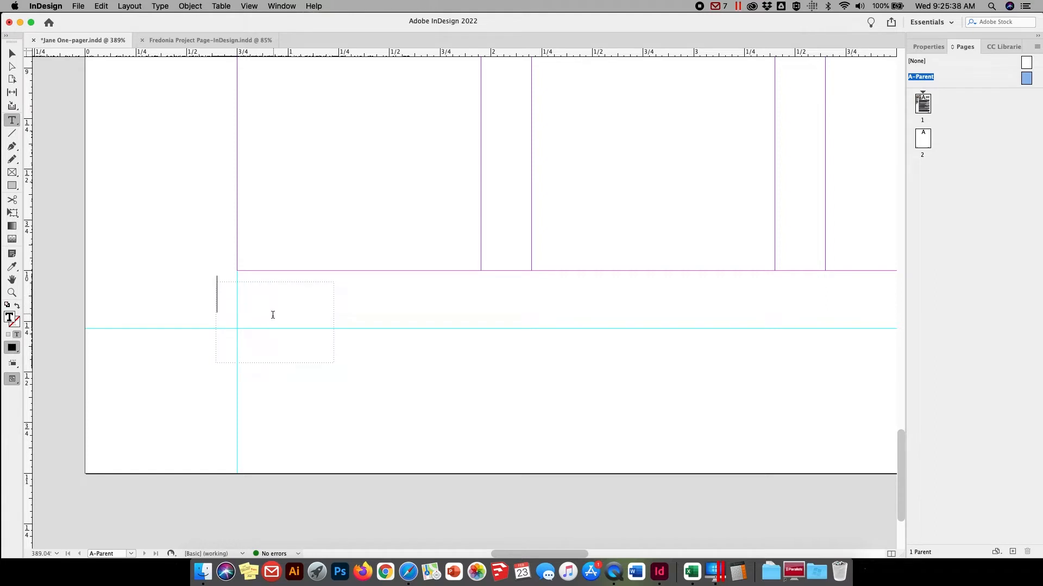
left_click(159, 6)
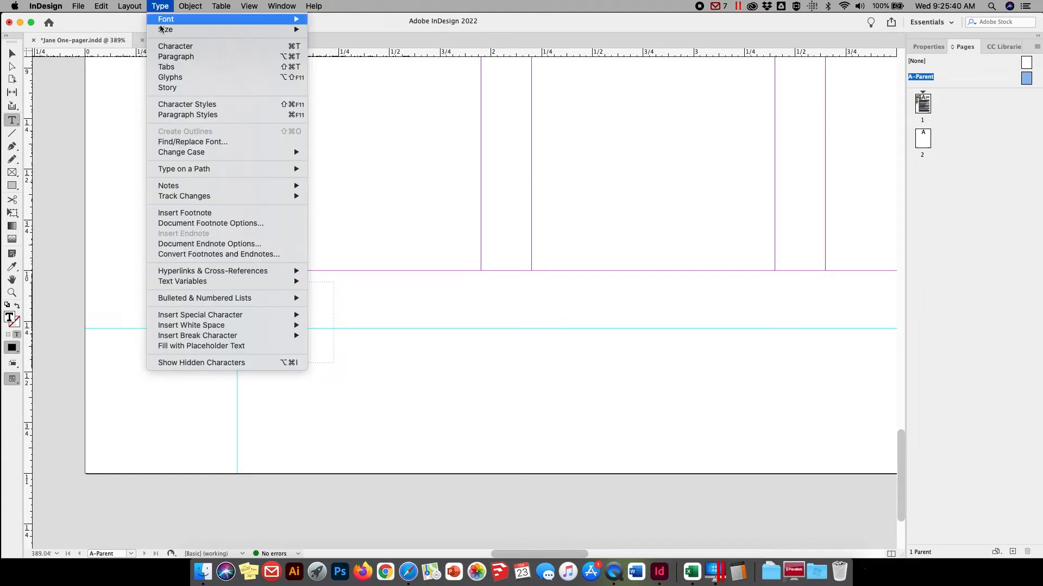
mouse_move(200, 317)
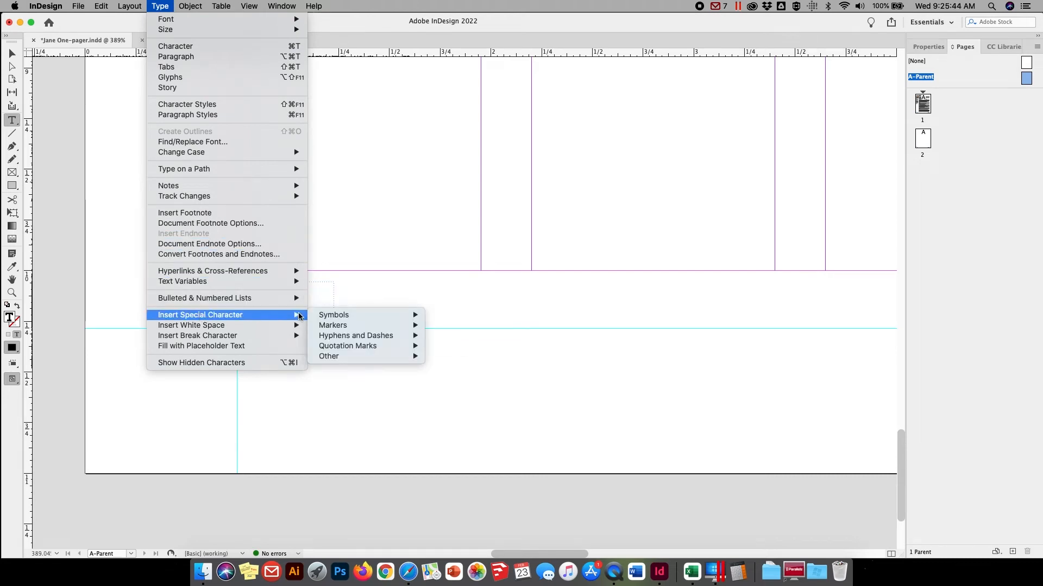
mouse_move(329, 319)
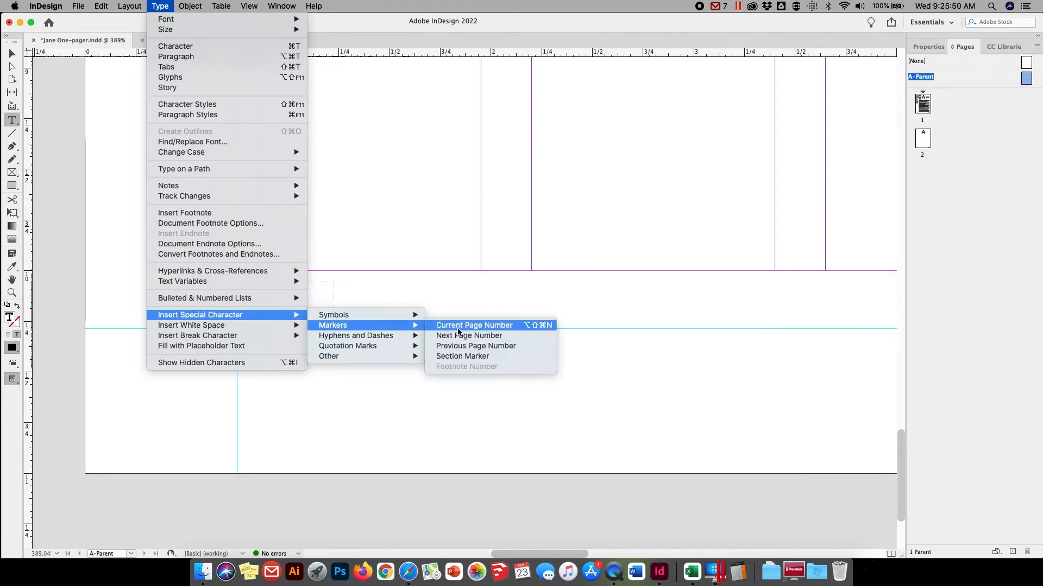
left_click(457, 325)
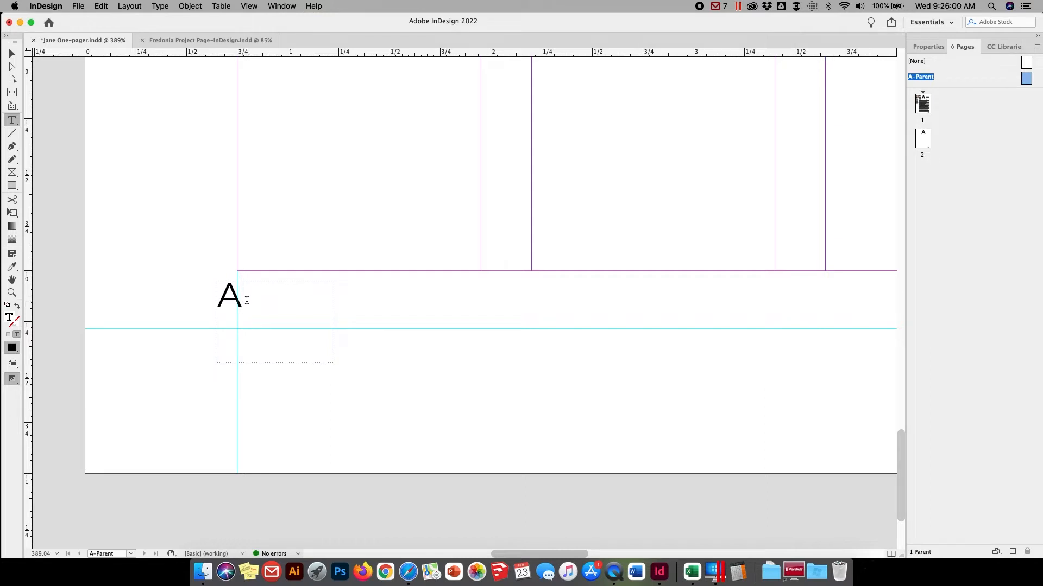
Select the page number marker in the footer frame and set its font to Minion Display
left_click_drag(238, 298, 207, 294)
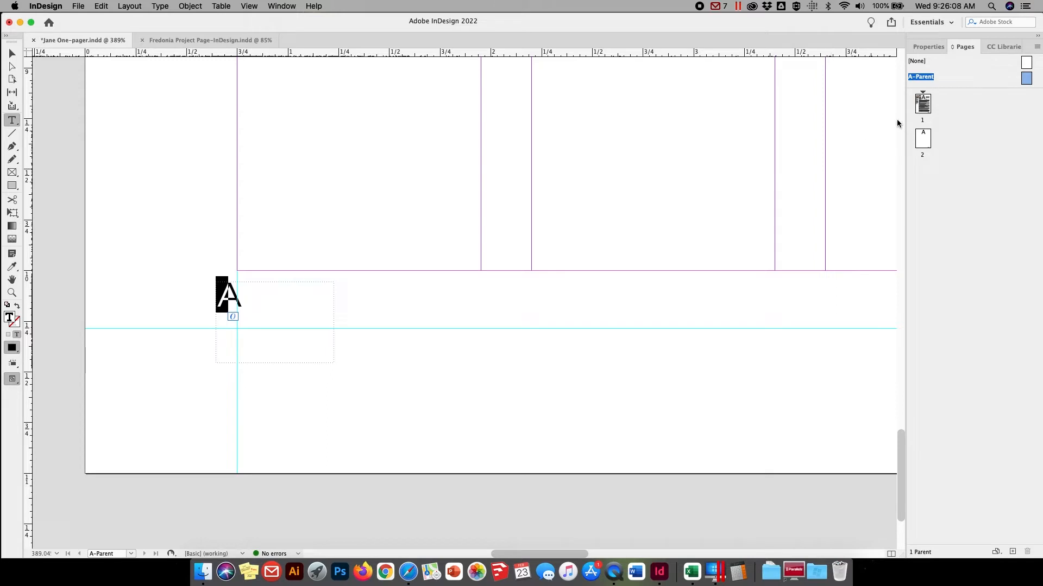
left_click(930, 45)
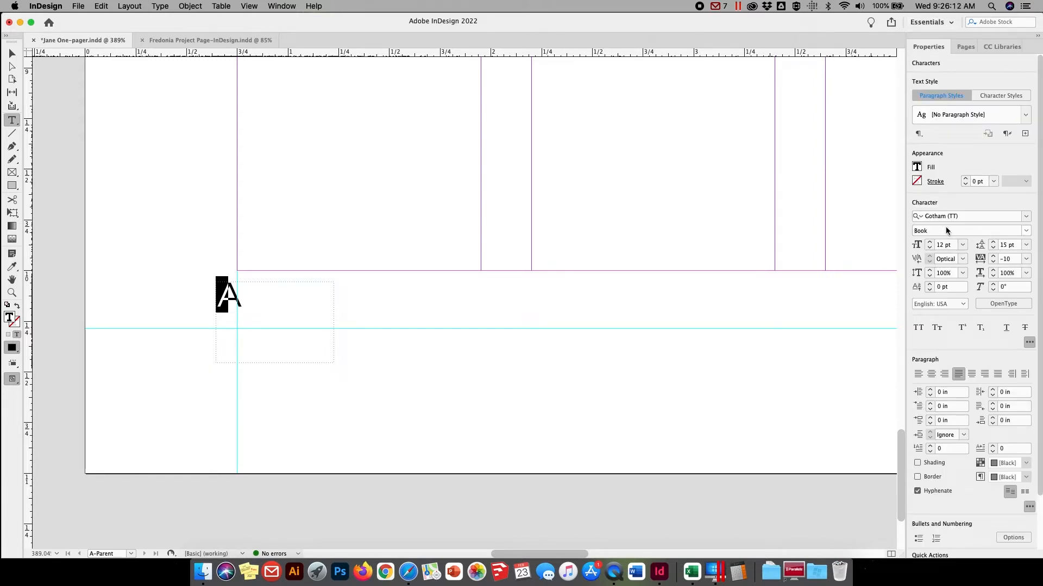
left_click(1026, 217)
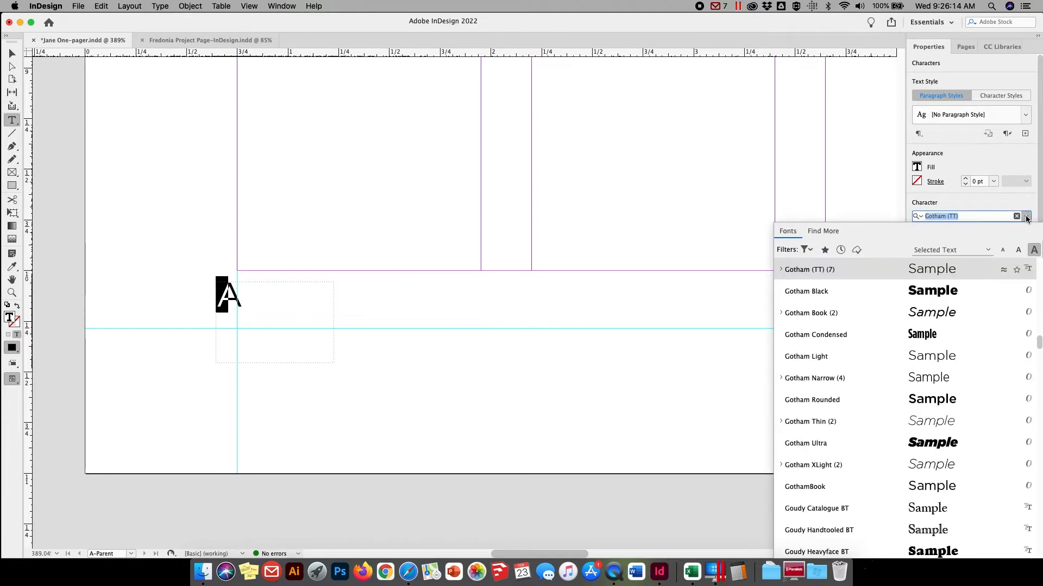
left_click(976, 216)
type("min")
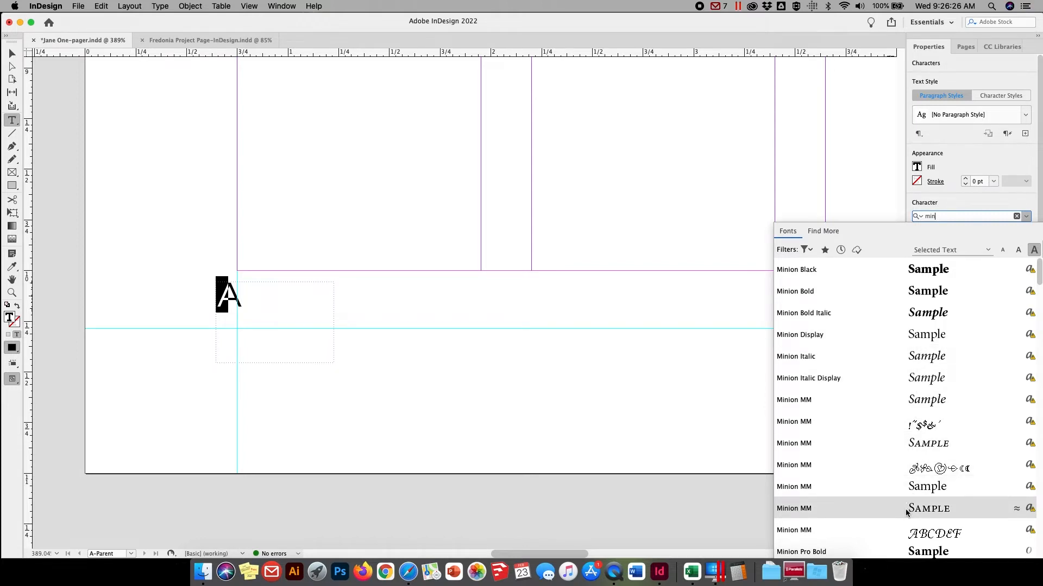
scroll(921, 472, "down", 2)
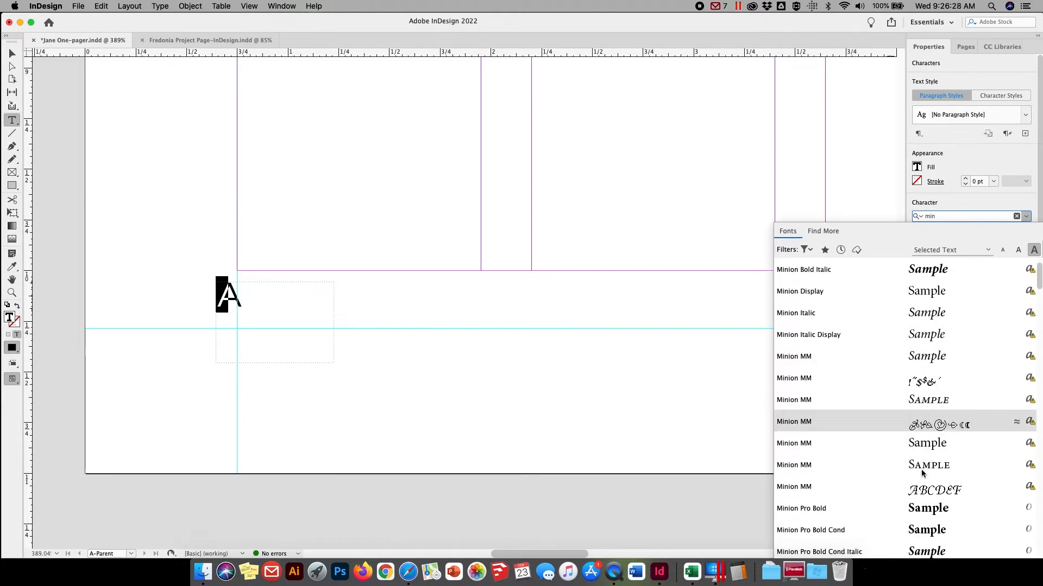
scroll(923, 470, "down", 7)
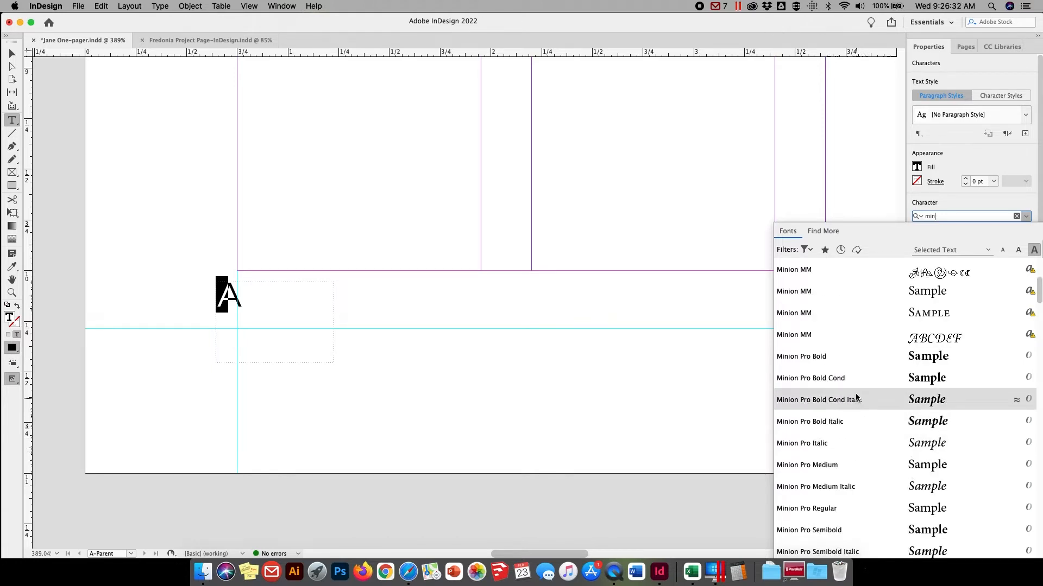
scroll(923, 319, "up", 9)
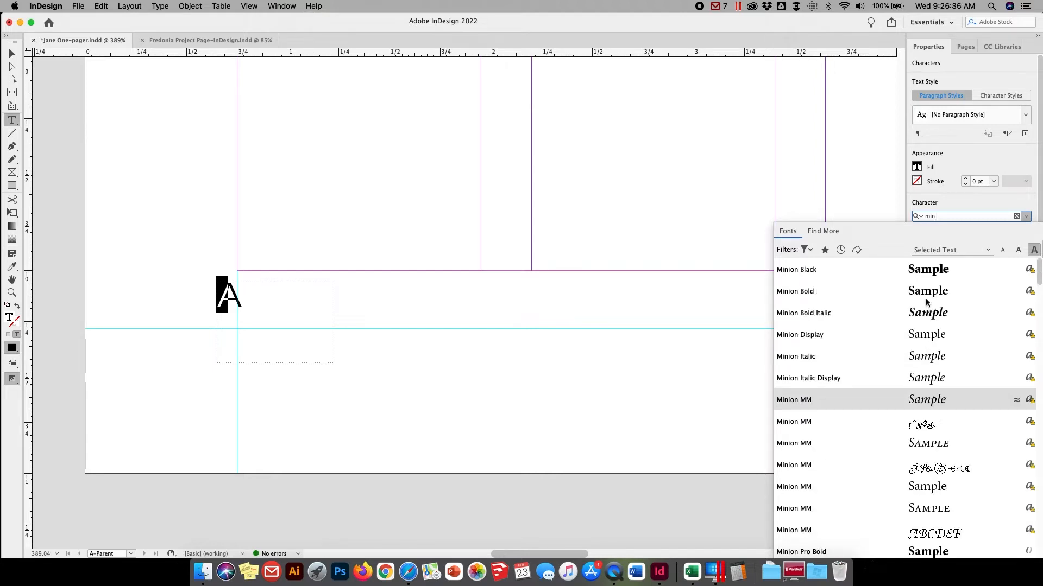
left_click(924, 337)
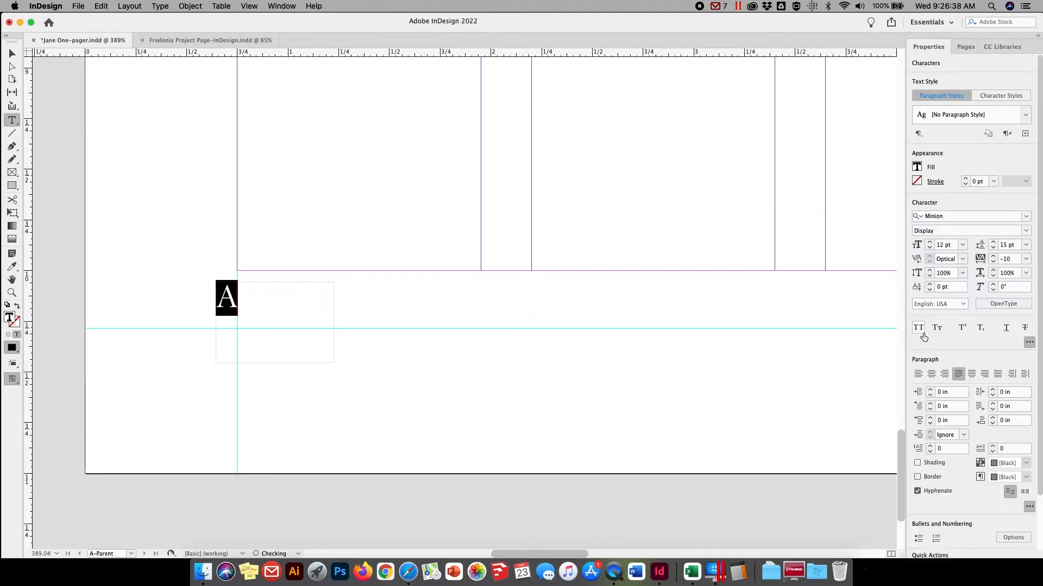
Set the page number marker's size to 10 pt, its leading to 12 pt and its tracking to 0
left_click(953, 243)
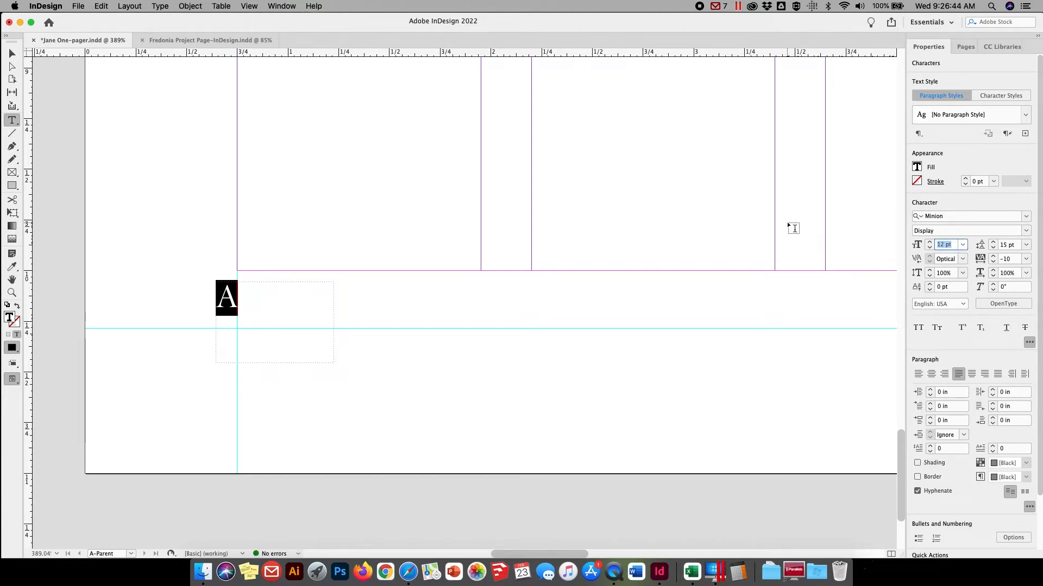
type("10")
key("Return")
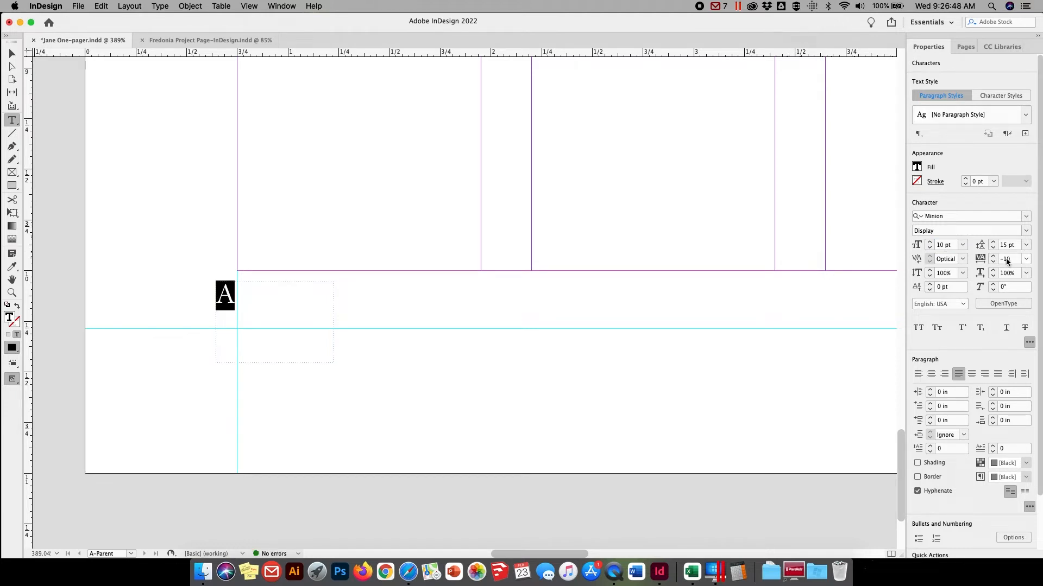
left_click(1002, 244)
key("super+a")
type("12")
key("Return")
left_click(1011, 259)
type("0")
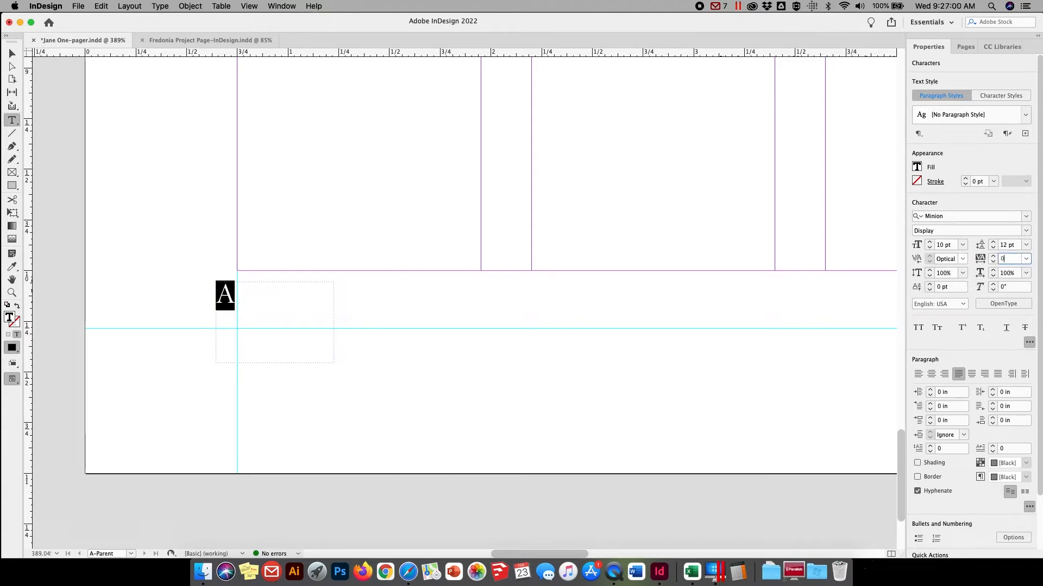
key("Return")
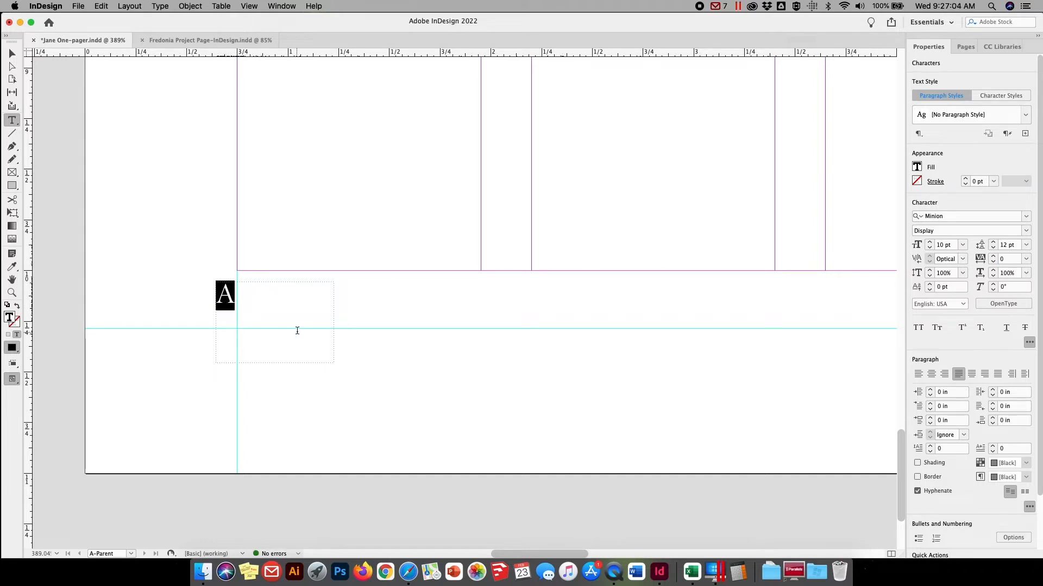
Move the page number frame so the marker sits on the baseline guide at the left margin guide, and deselect it
left_click(12, 53)
left_click(12, 53)
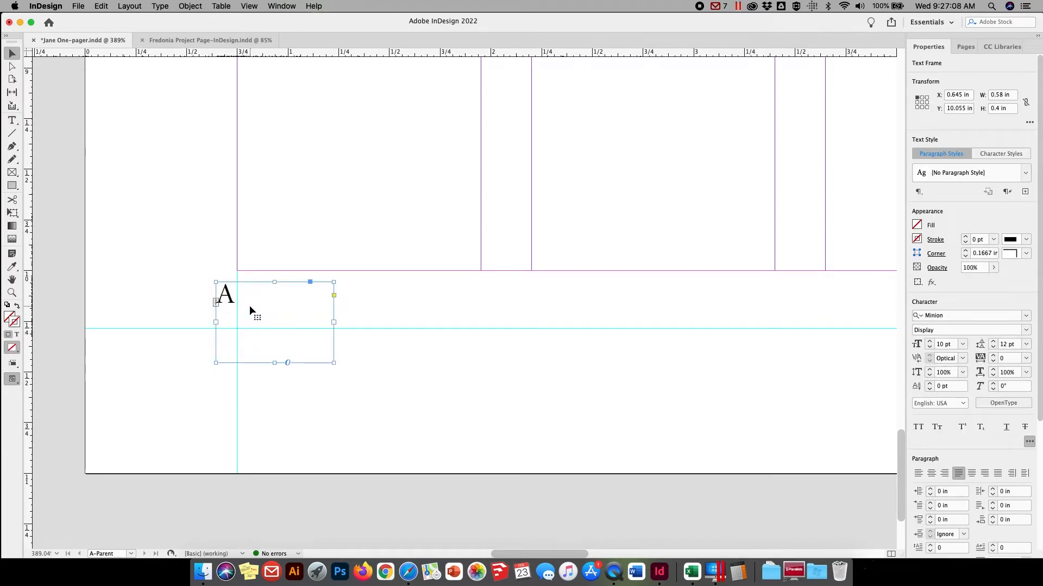
left_click_drag(249, 305, 270, 330)
key("Up")
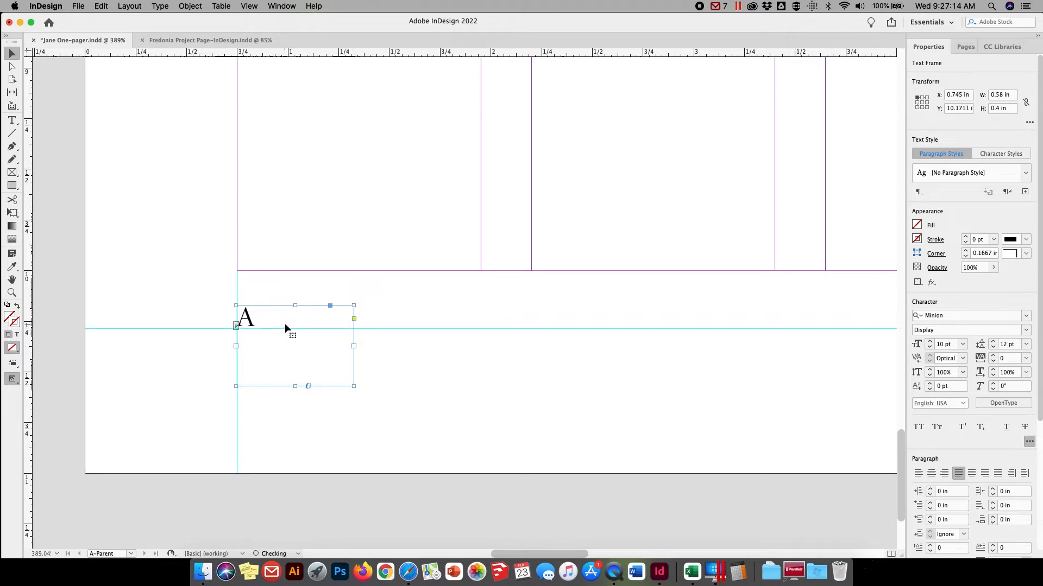
key("Down")
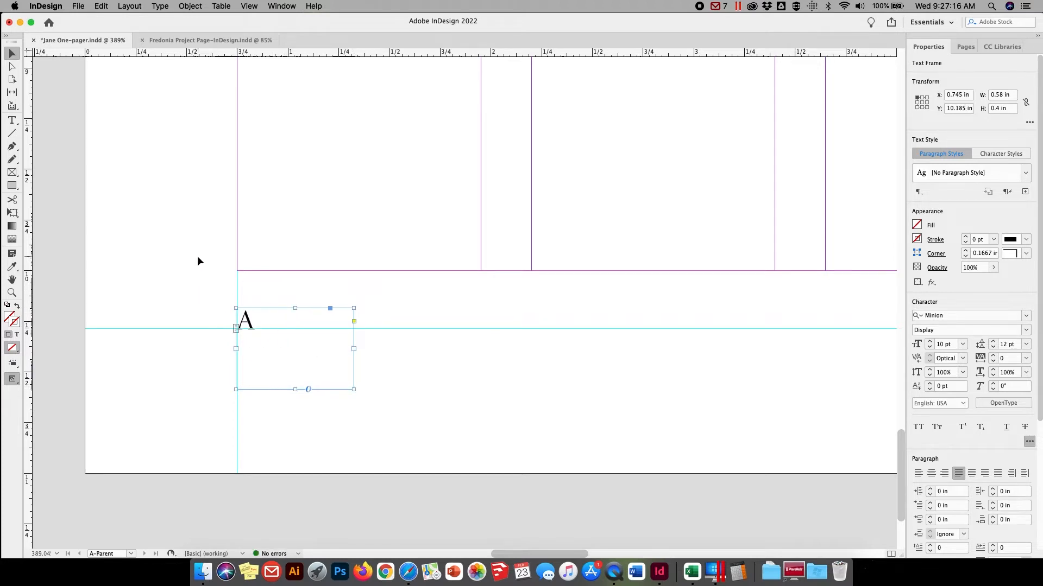
left_click(197, 256)
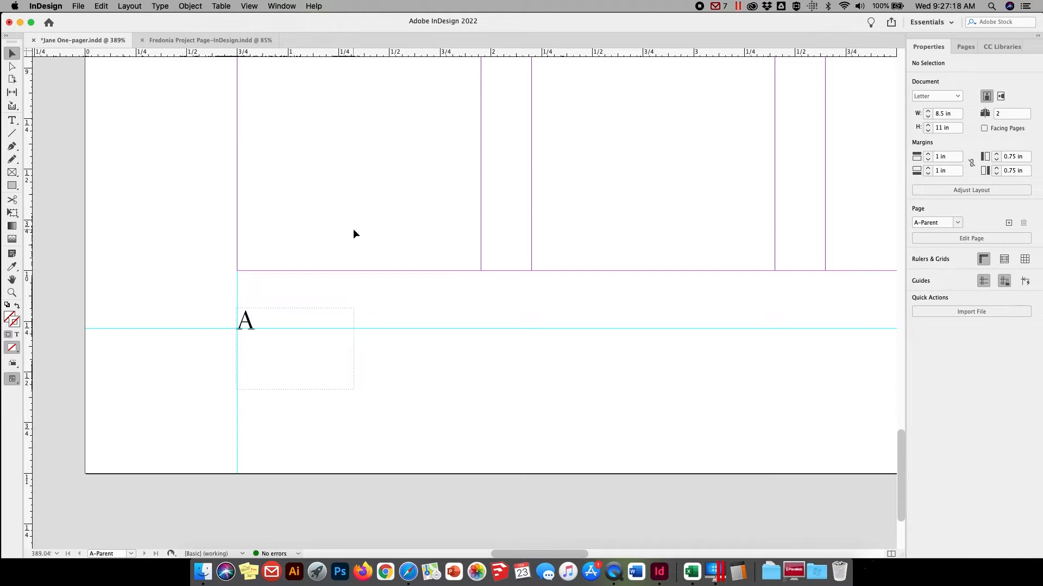
Examine the automatic page number in the footers of page 1 and page 2
left_click(966, 46)
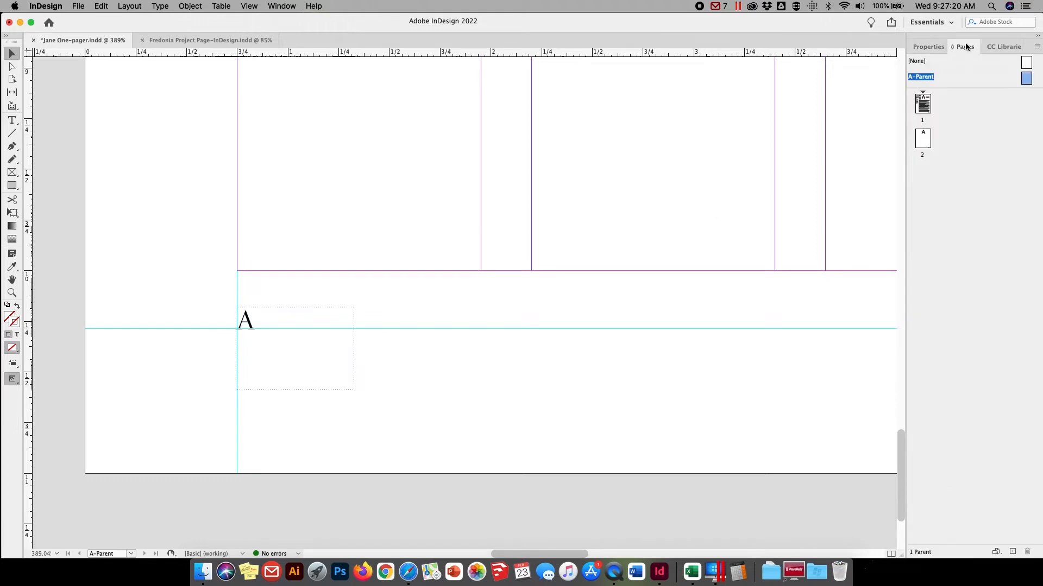
left_click_drag(950, 92, 925, 107)
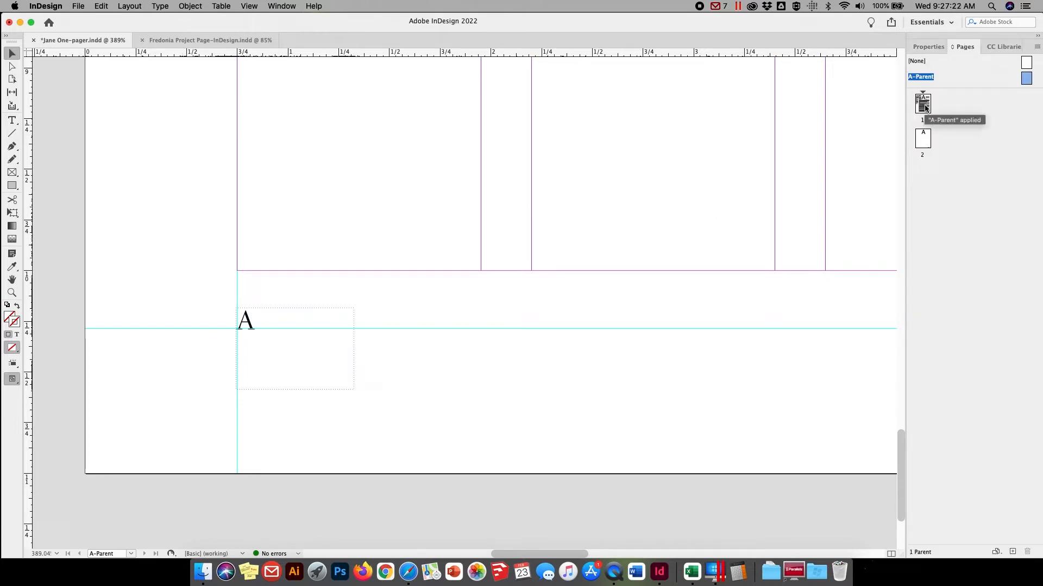
double_click(924, 104)
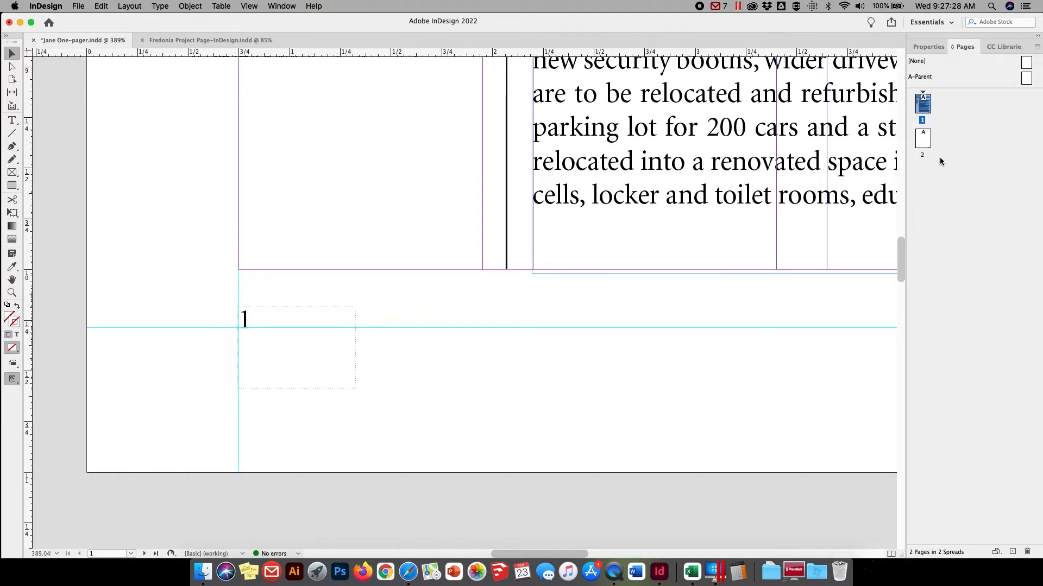
double_click(924, 139)
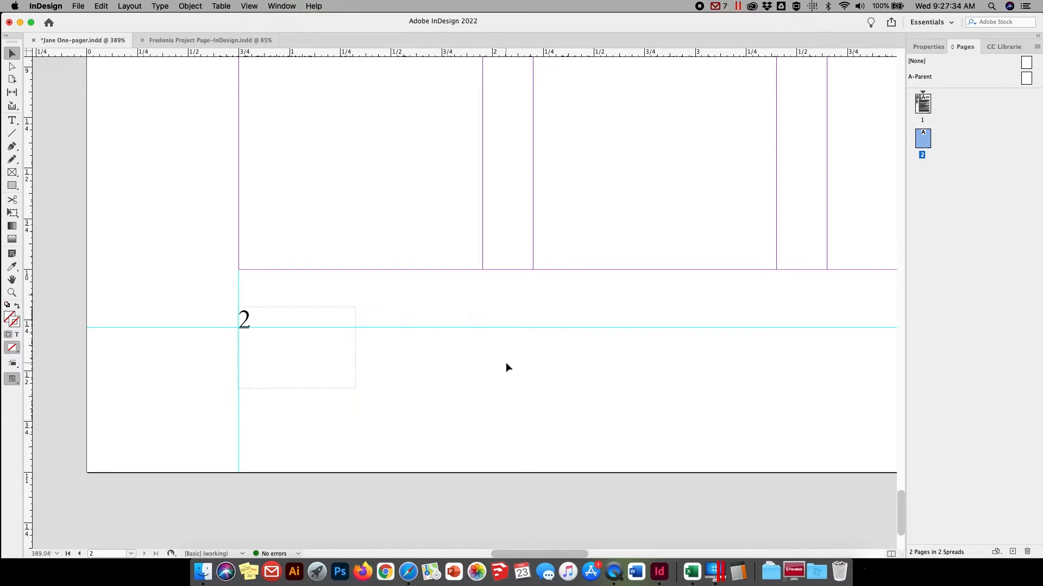
Turn on Overprint Preview and fit page 2 in the window
left_click(251, 6)
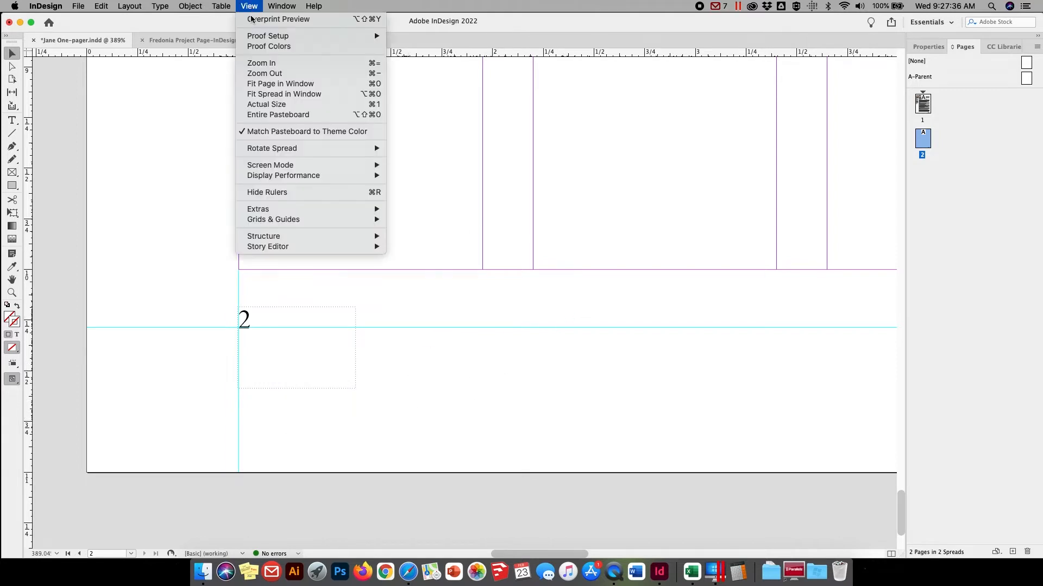
left_click(252, 20)
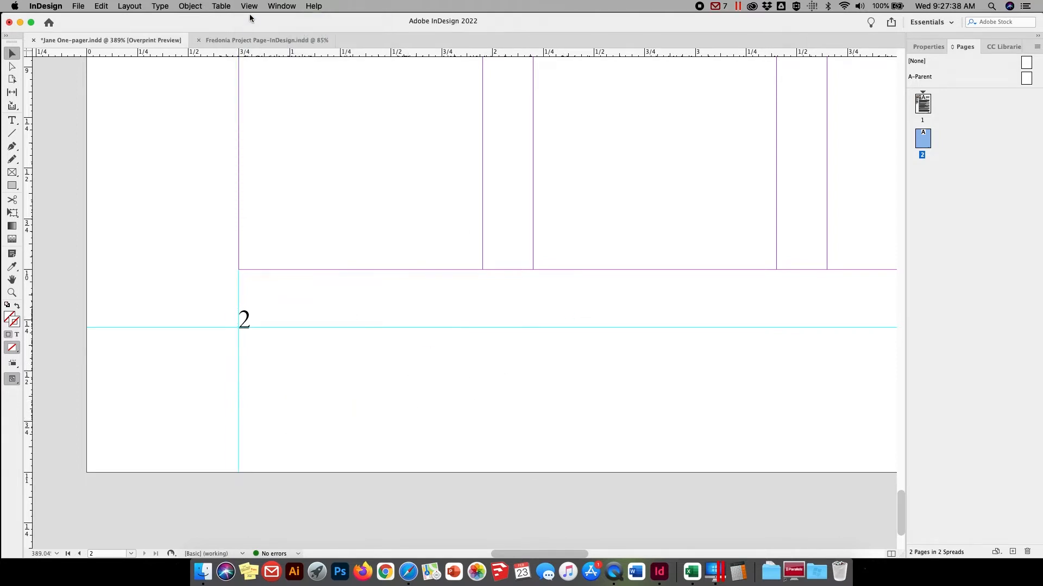
left_click(249, 6)
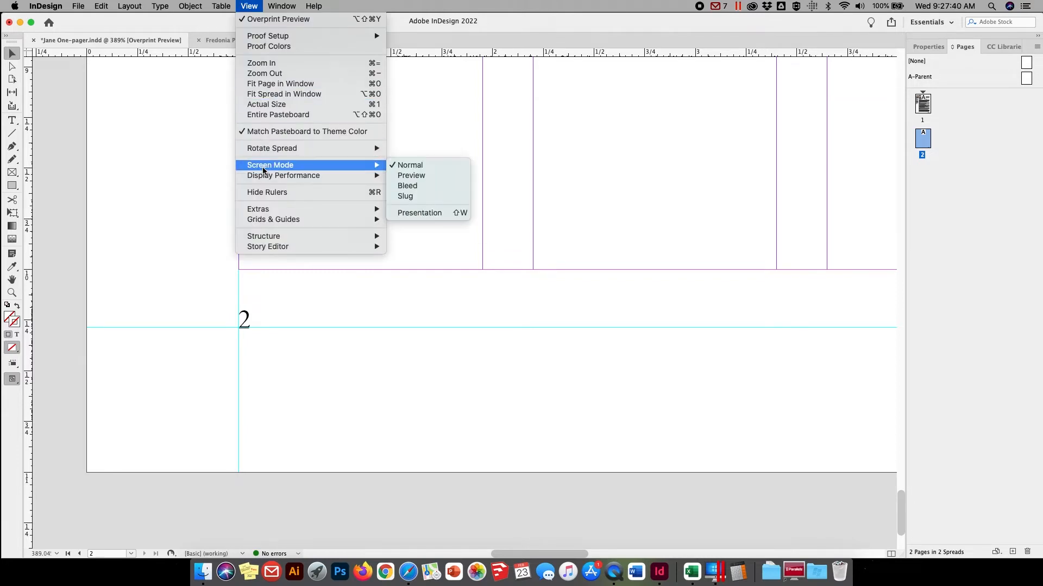
left_click(266, 84)
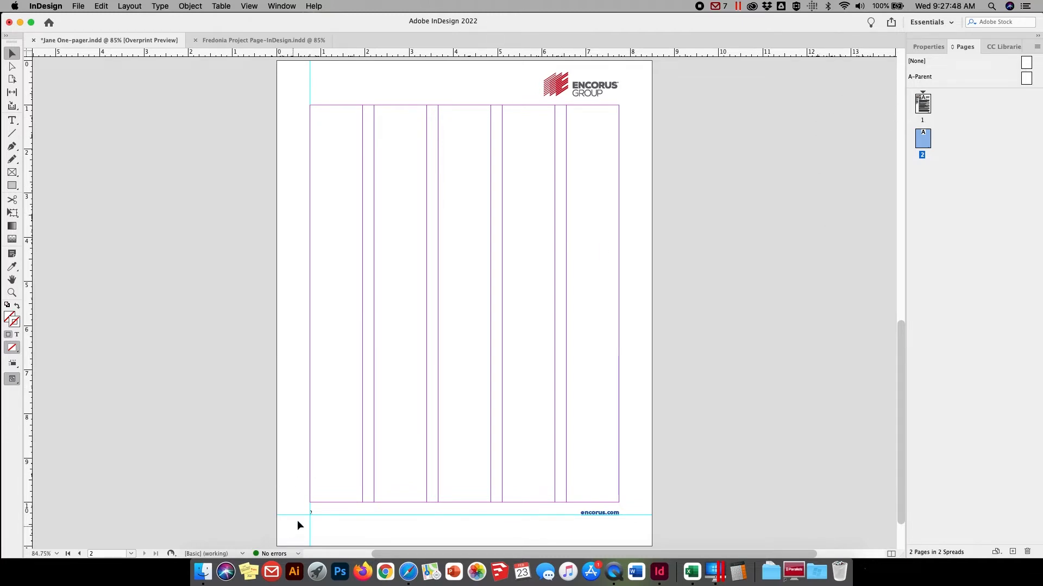
On page 1, delete the main body text frame and move the name and job title frame down to about Y 7.94 in
left_click(923, 101)
double_click(923, 100)
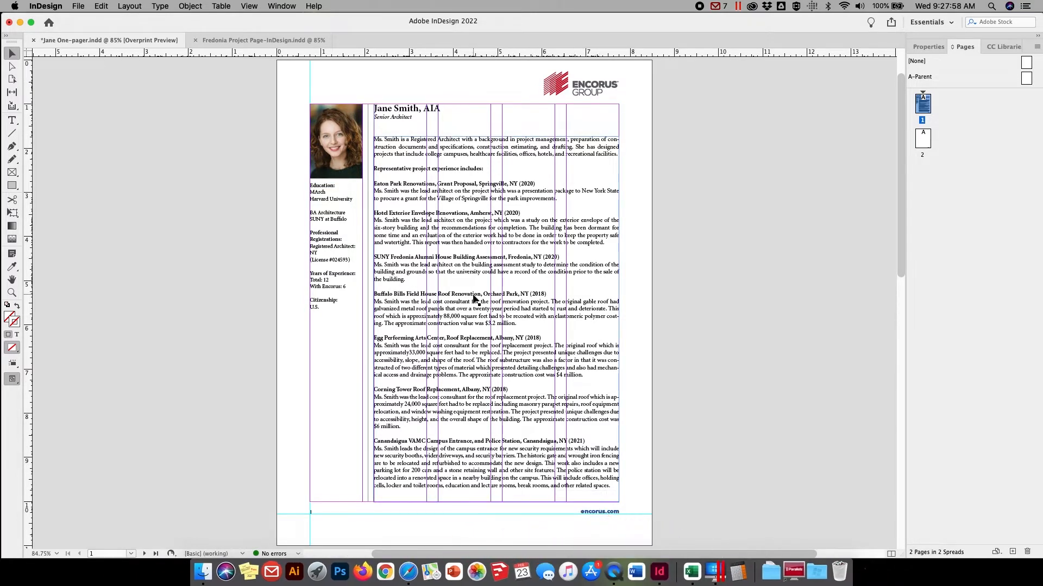
left_click(417, 281)
key("Delete")
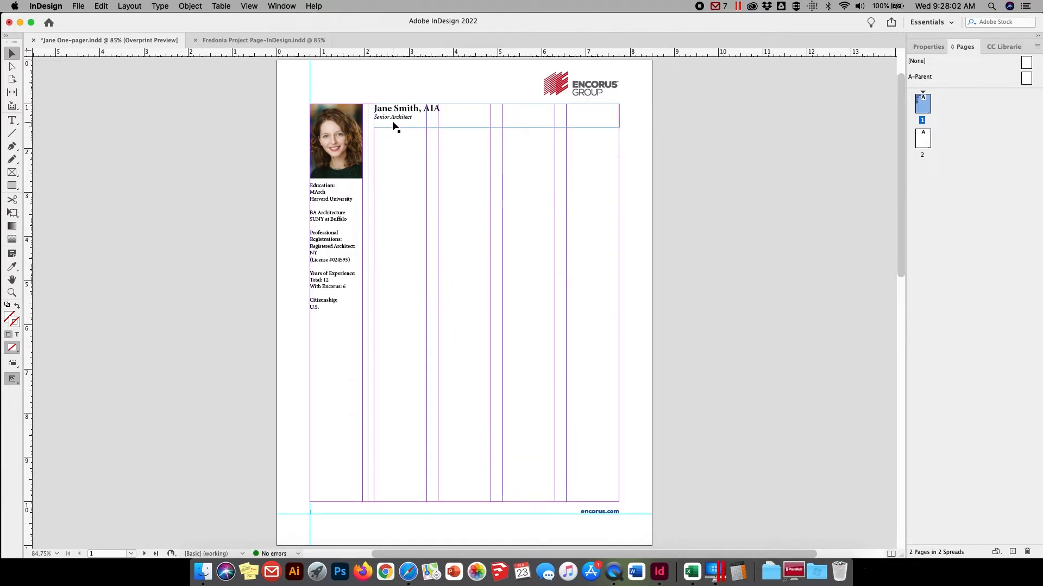
left_click(394, 118)
left_click_drag(394, 117, 407, 424)
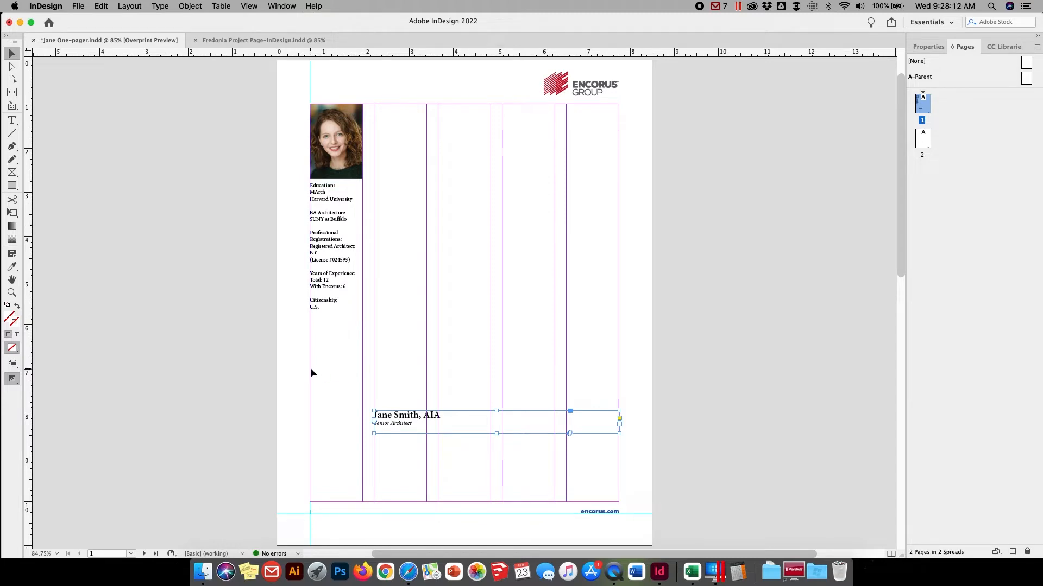
In the Fredonia Project Page document, examine the project title text and the main photo frame's position and size
left_click(222, 38)
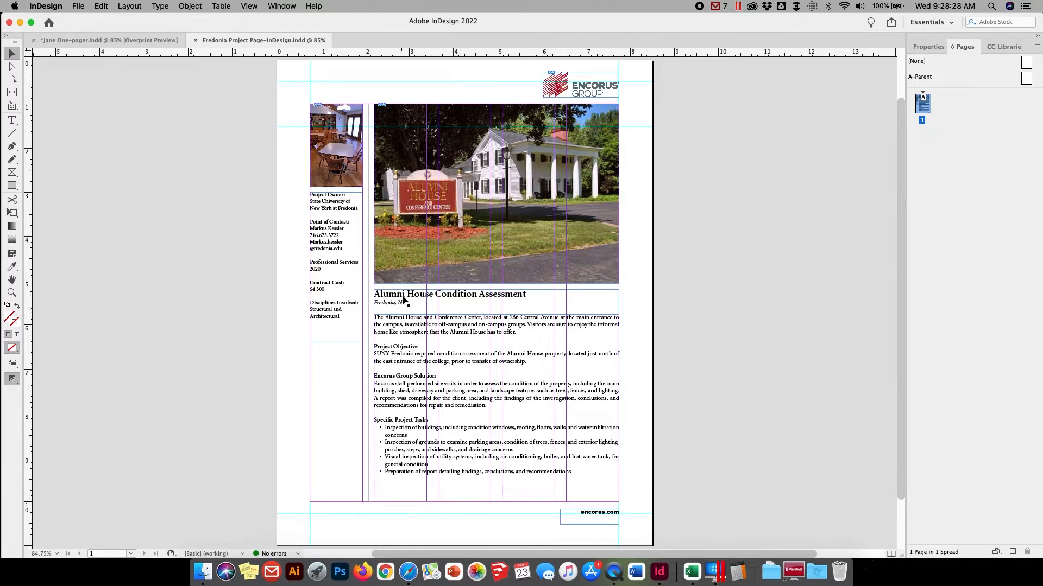
key("t")
left_click_drag(425, 294, 389, 295)
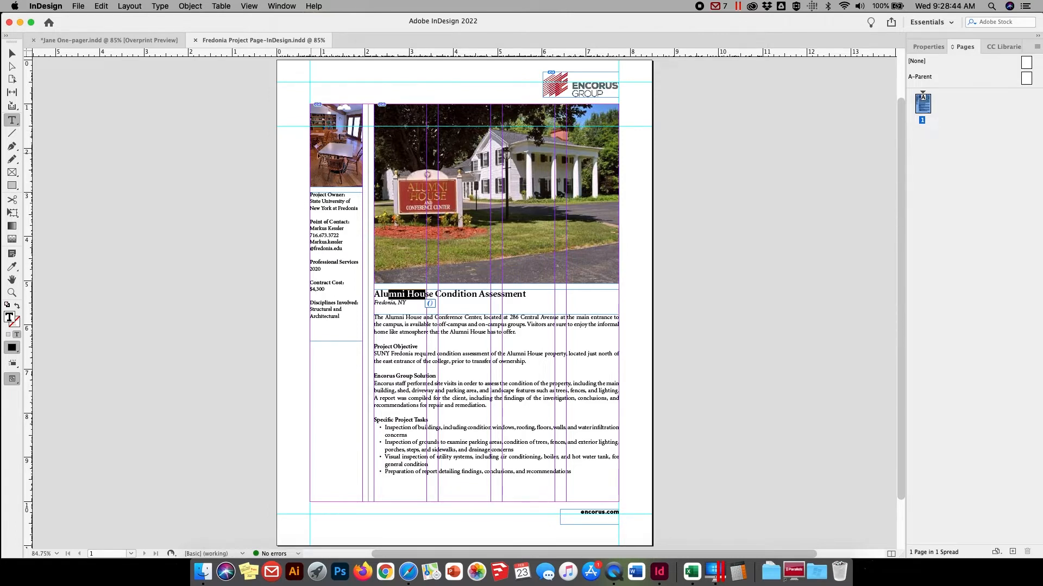
left_click(12, 53)
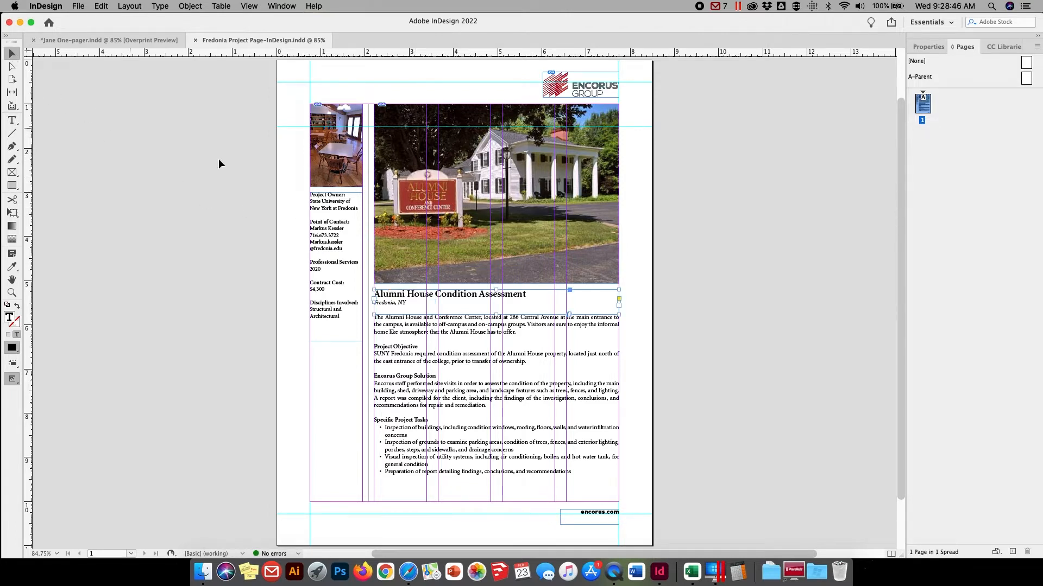
left_click(457, 193)
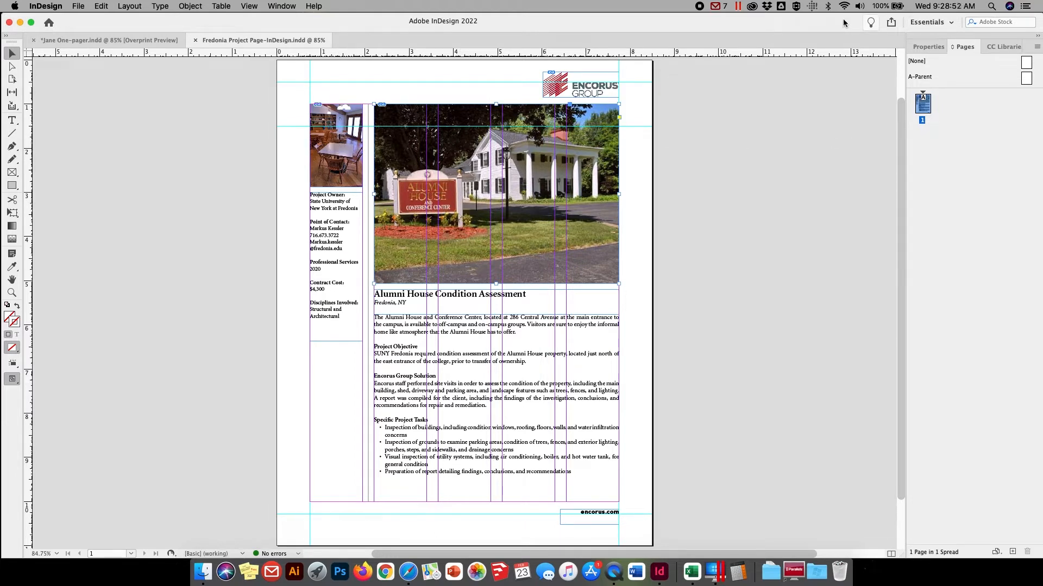
left_click(928, 47)
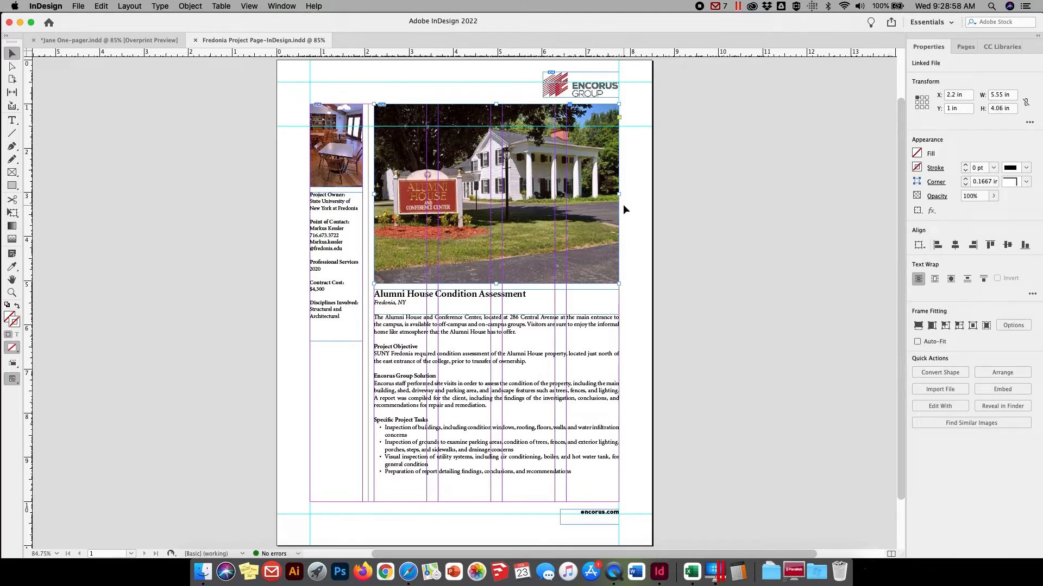
left_click(196, 261)
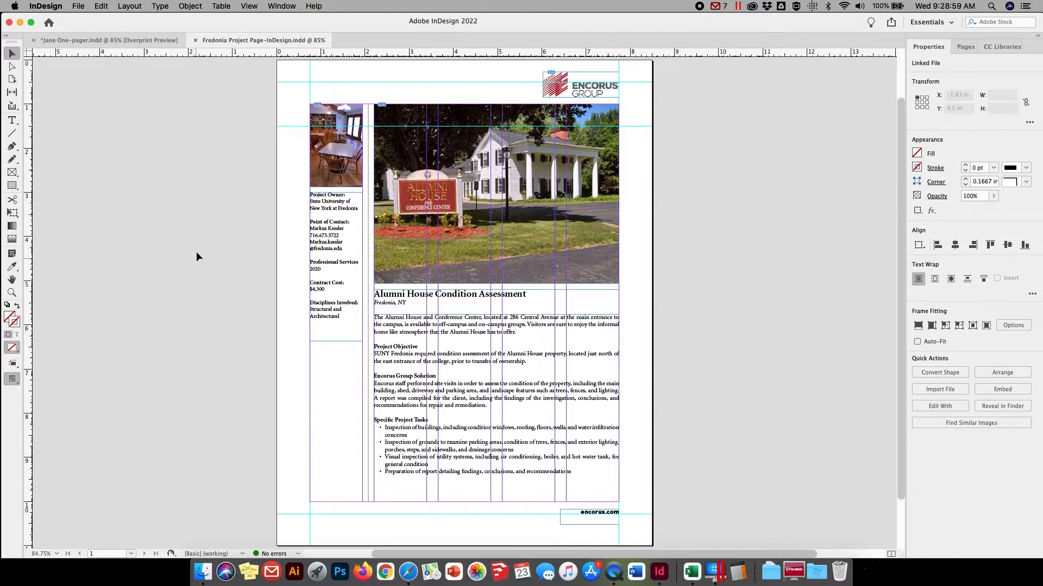
On page 1 of the Jane One-pager, draw a picture frame about 5.56 in wide at the main column's upper edge and set its height to 4.06 in
left_click(132, 40)
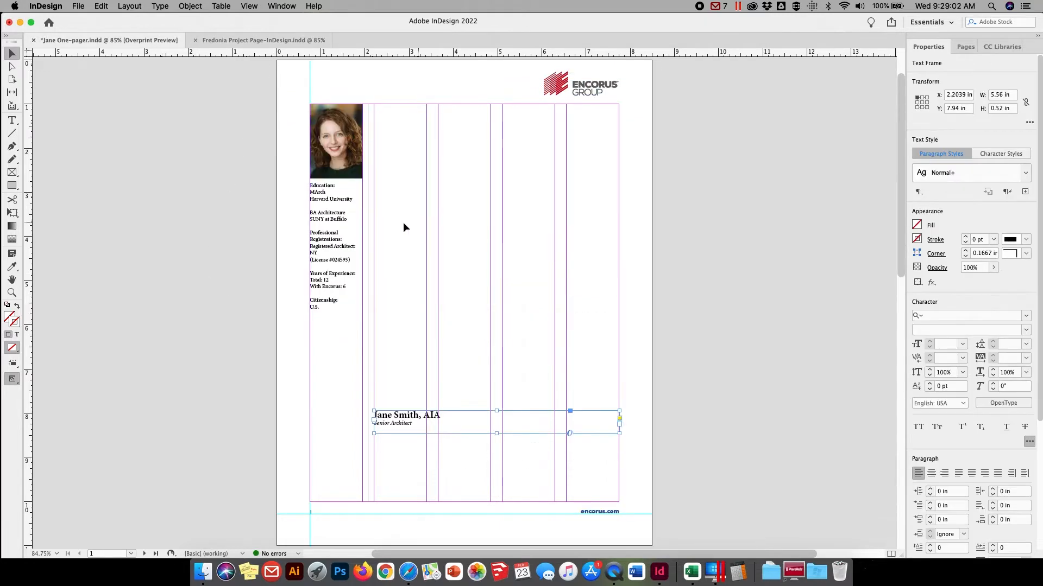
left_click(12, 172)
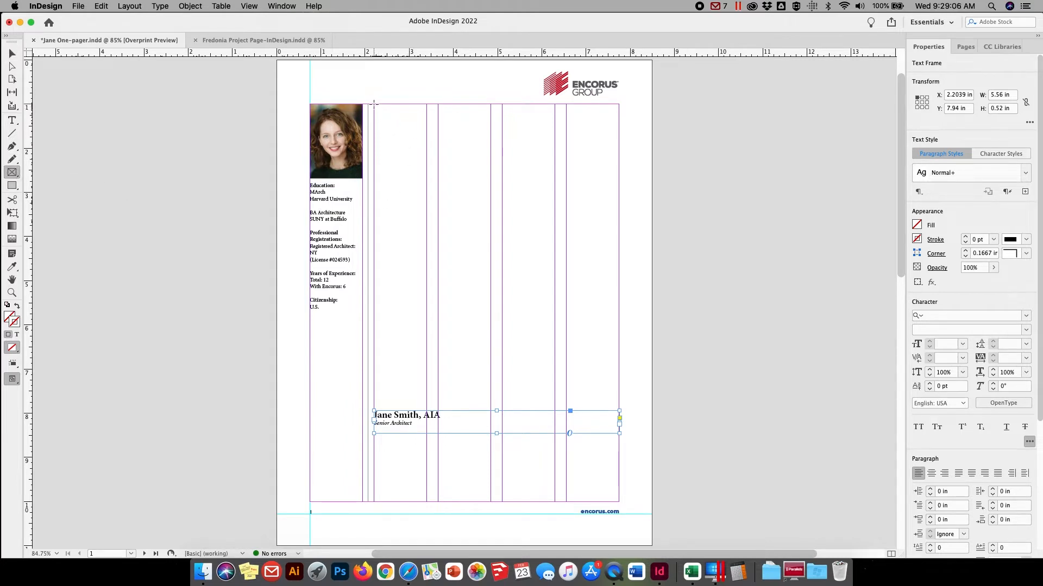
left_click_drag(374, 103, 618, 303)
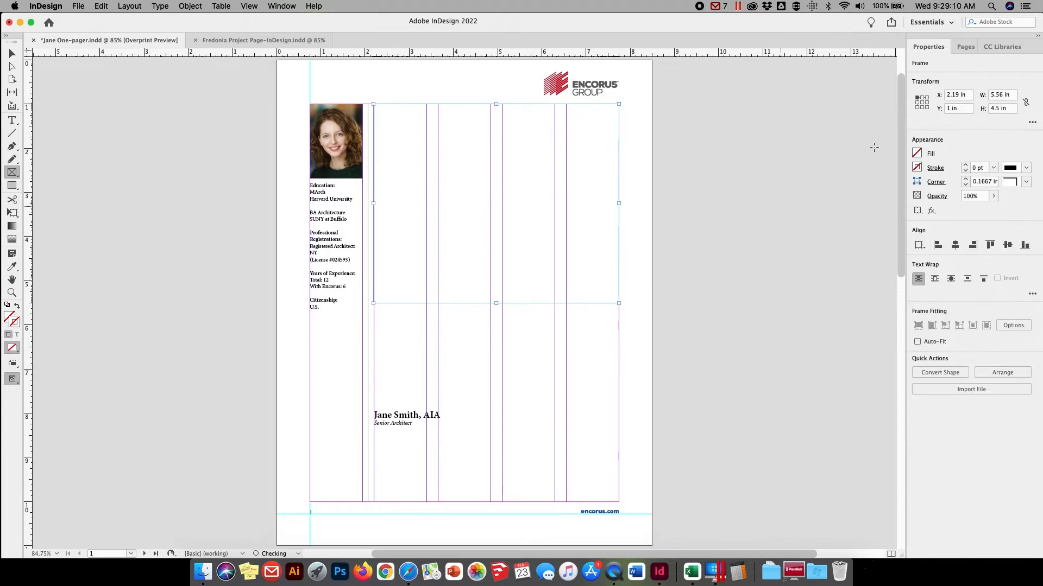
left_click(997, 108)
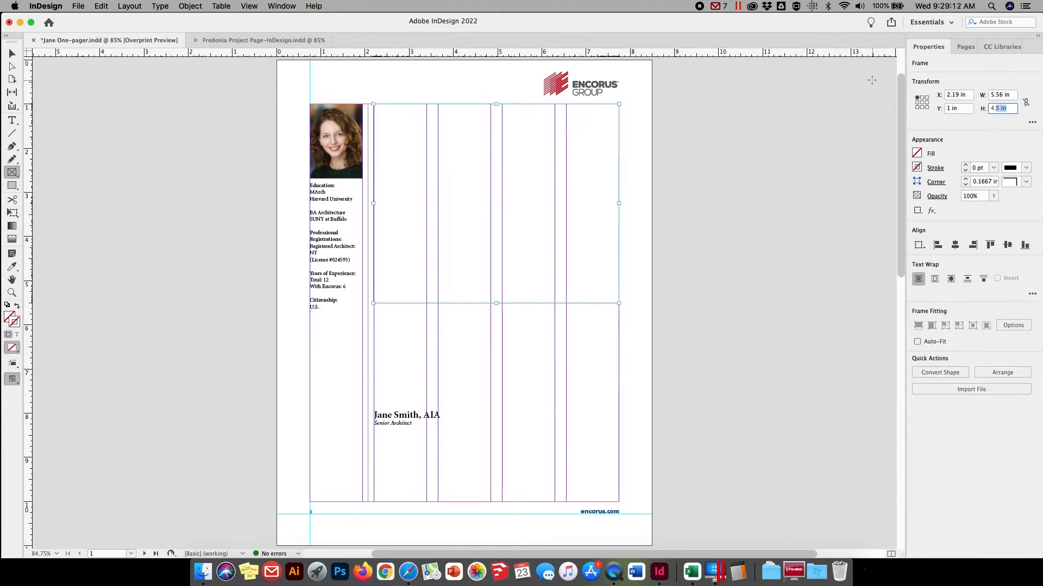
type("4.06")
key("Return")
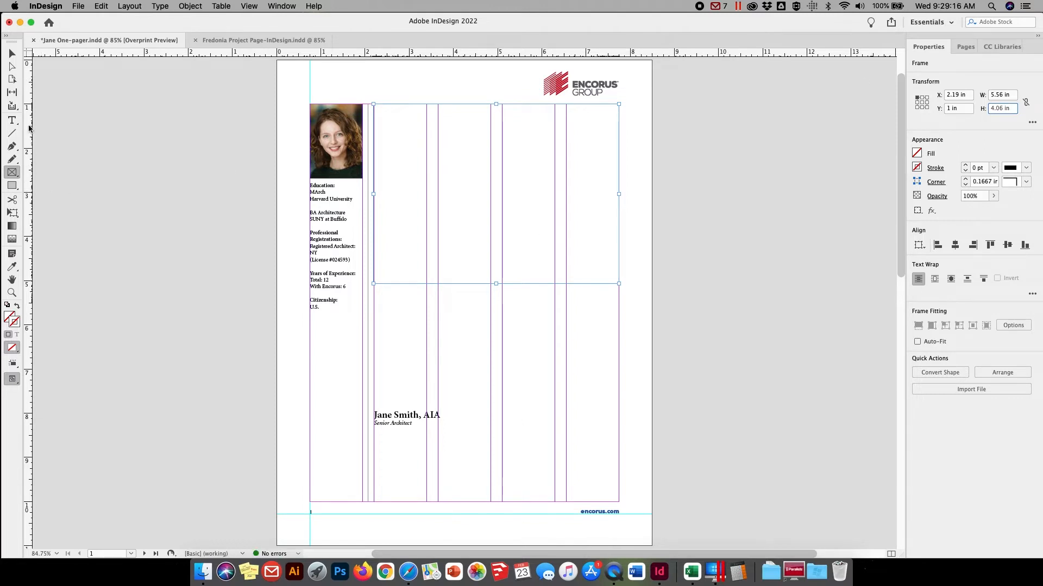
left_click(12, 53)
left_click_drag(373, 193, 374, 194)
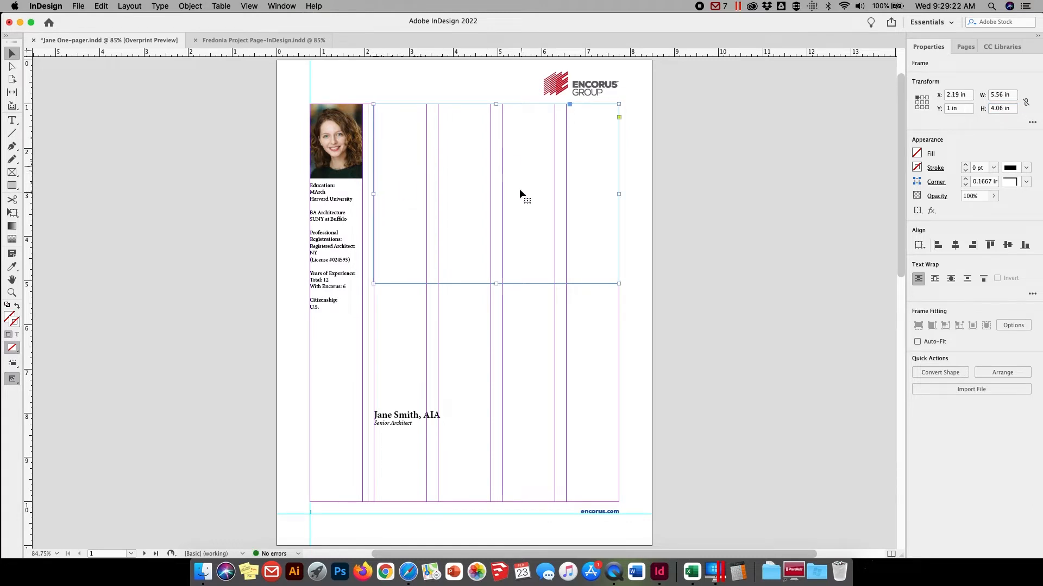
Place AlumniHouse.jpeg from the project page folder into the empty picture frame
left_click(78, 6)
left_click(89, 147)
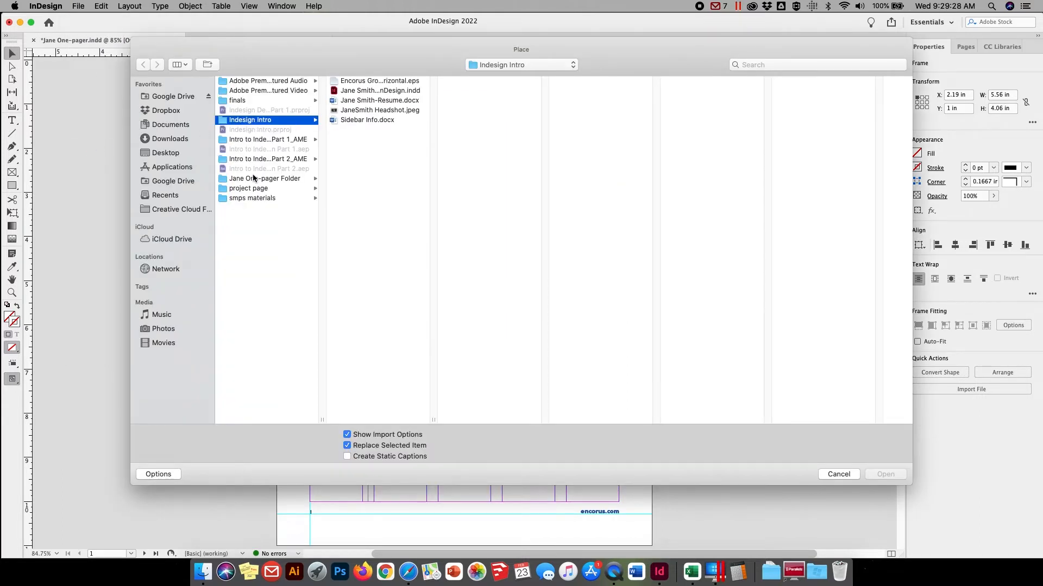
left_click(246, 190)
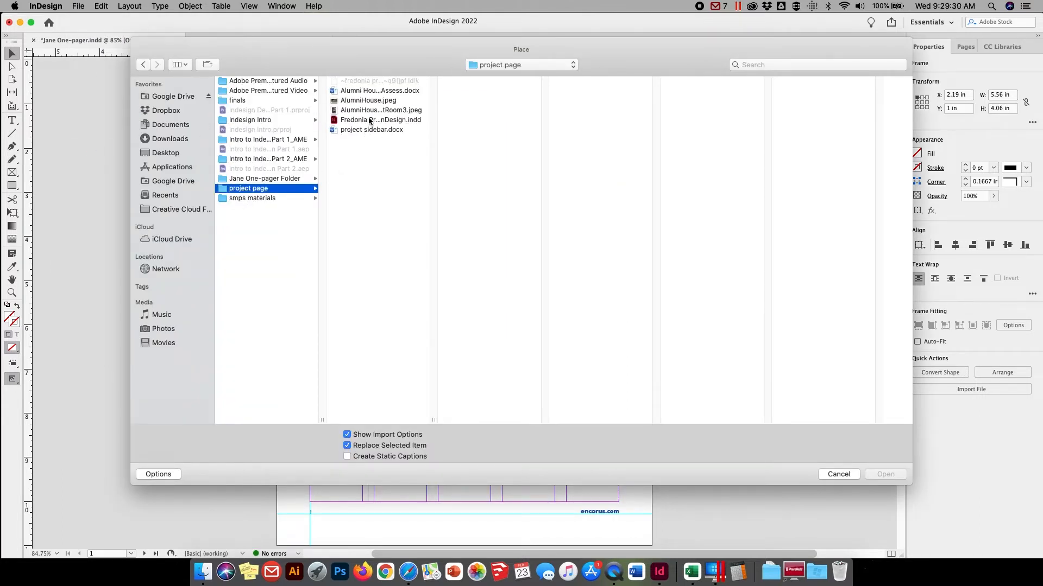
left_click(367, 101)
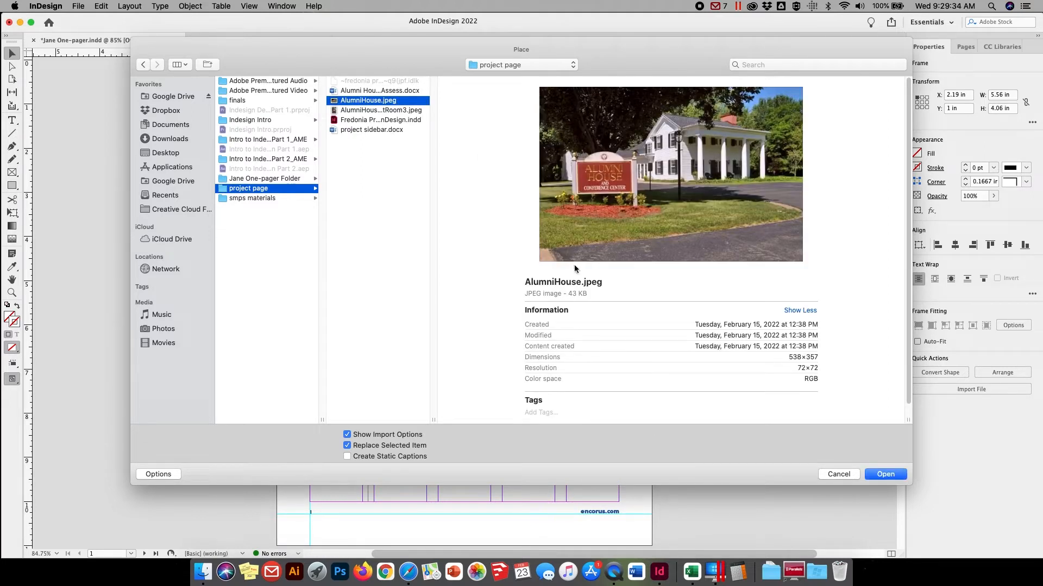
left_click(886, 474)
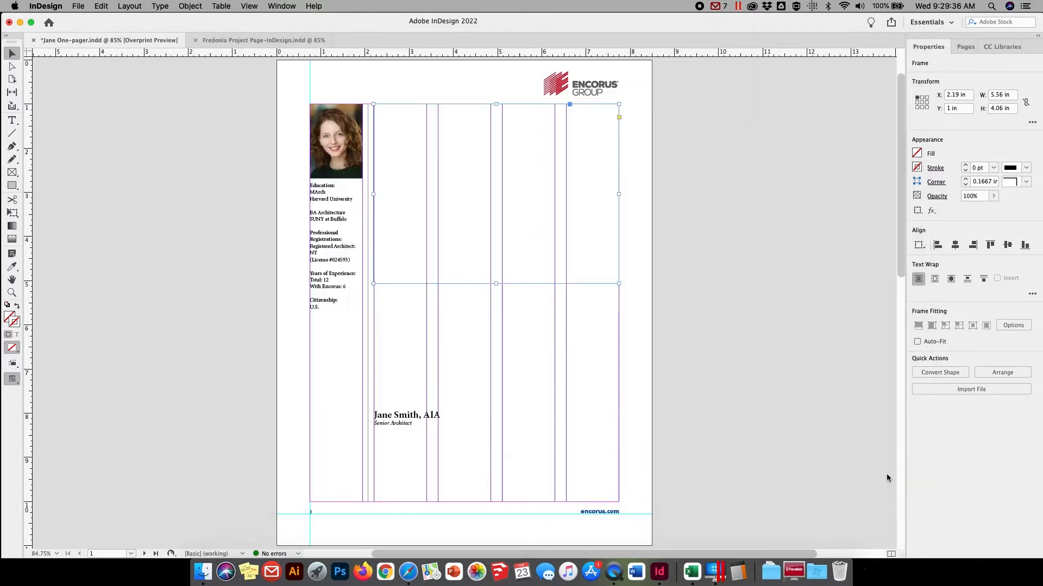
left_click(650, 405)
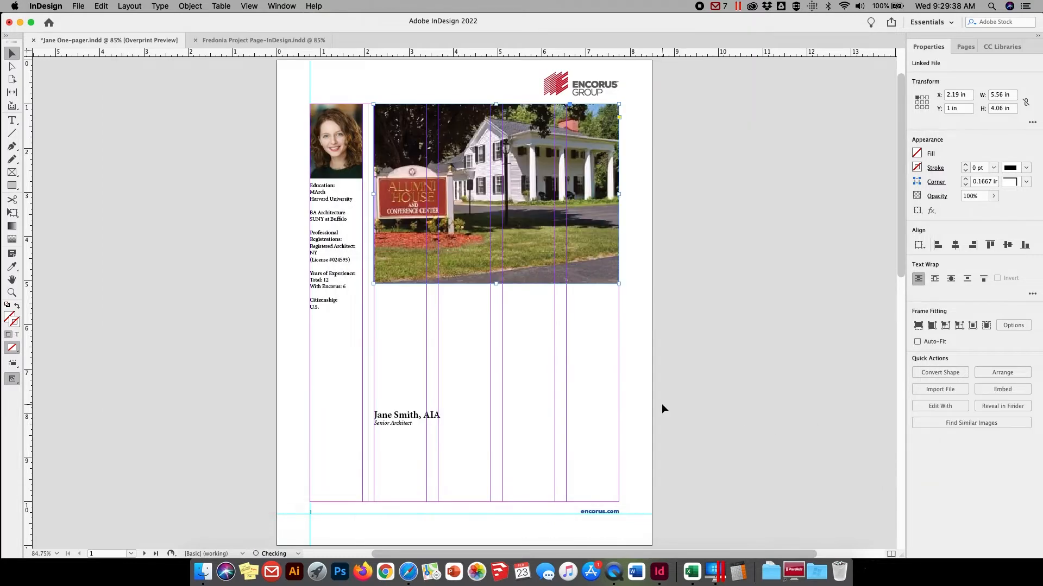
Scale the Alumni House image inside its frame down to about 6.44 by 4.27 in
left_click(12, 66)
left_click(510, 218)
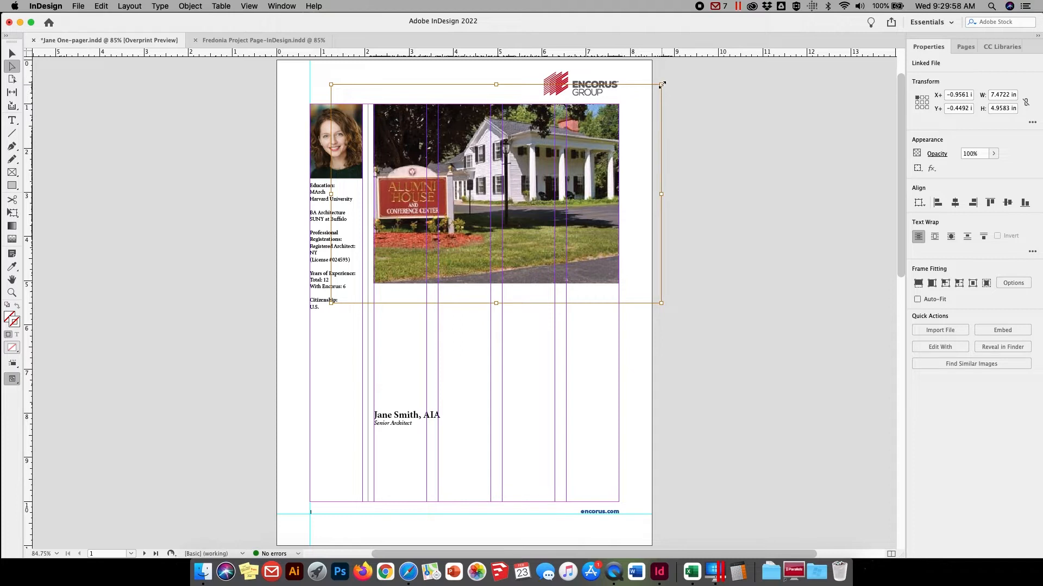
left_click_drag(662, 85, 639, 99)
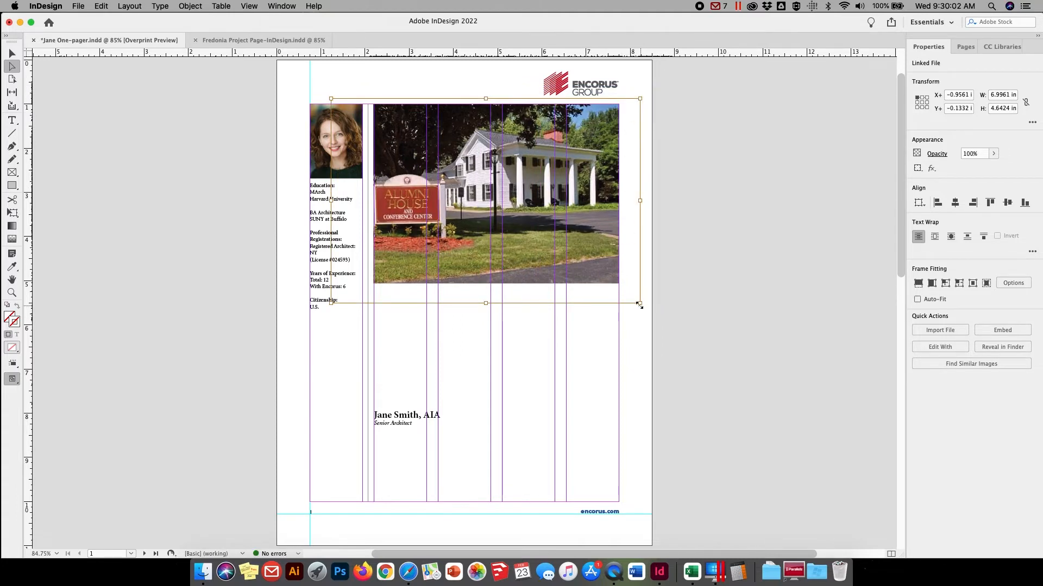
left_click_drag(640, 305, 625, 294)
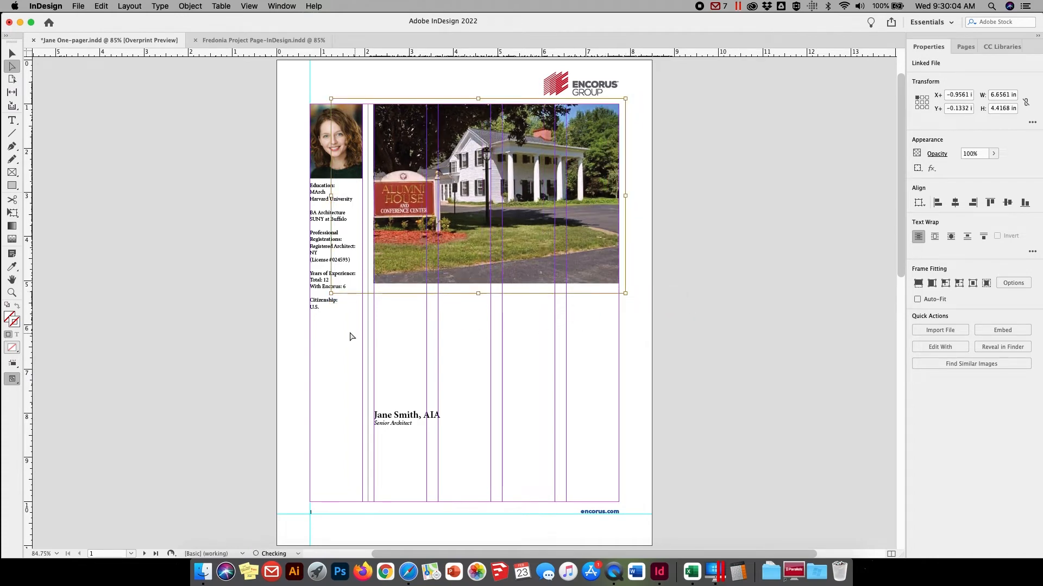
left_click_drag(331, 293, 341, 286)
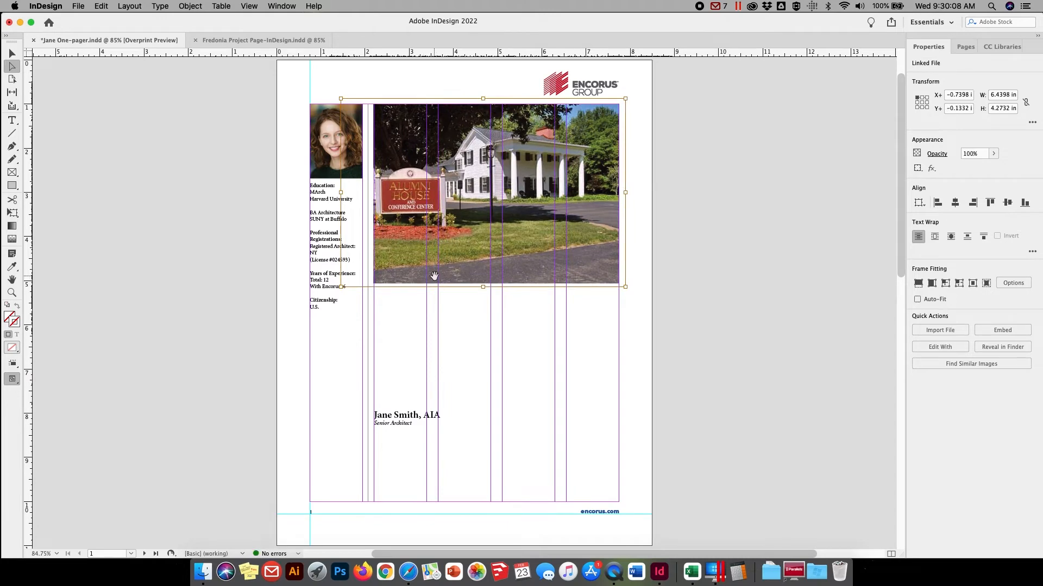
Shift the Alumni House image right within its frame to an X offset of about -0.337 in, then deselect it
left_click_drag(434, 276, 441, 264)
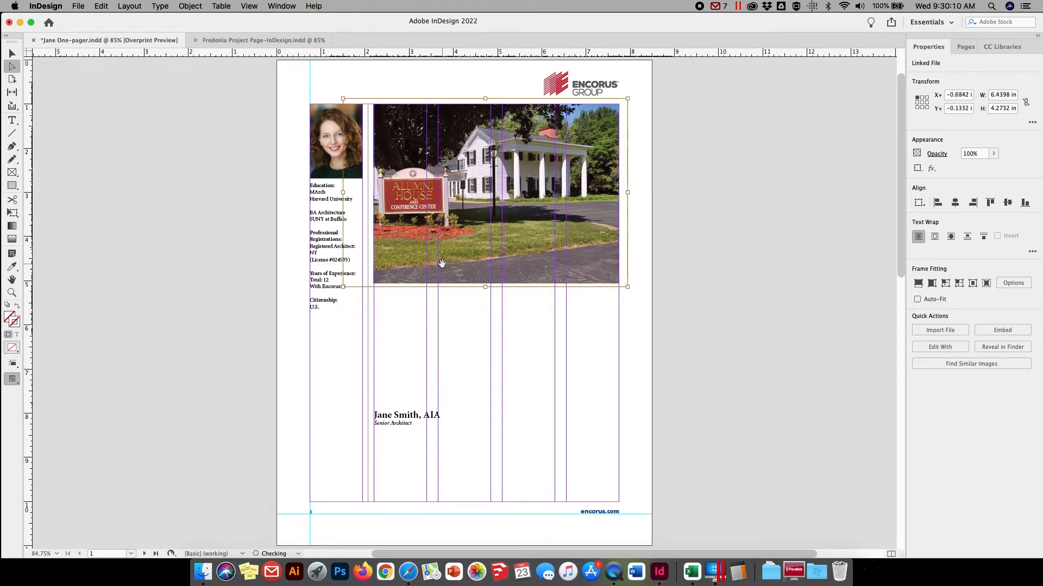
key("Right")
key("Right")
key("Right")
key("Right")
key("Right")
key("Right")
key("Right")
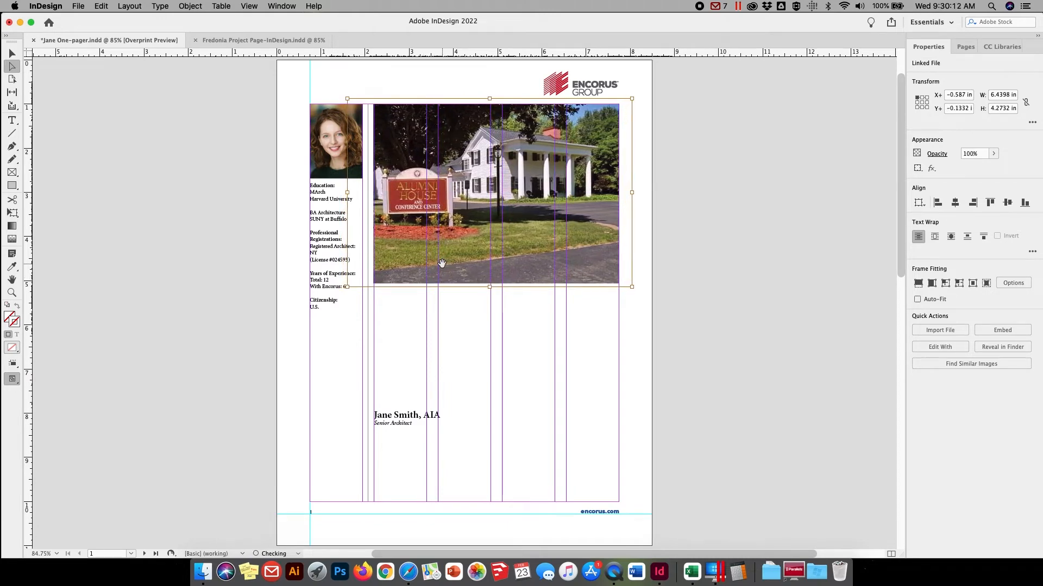
key("Right")
key("Right")
key("Right")
key("Right")
key("Right")
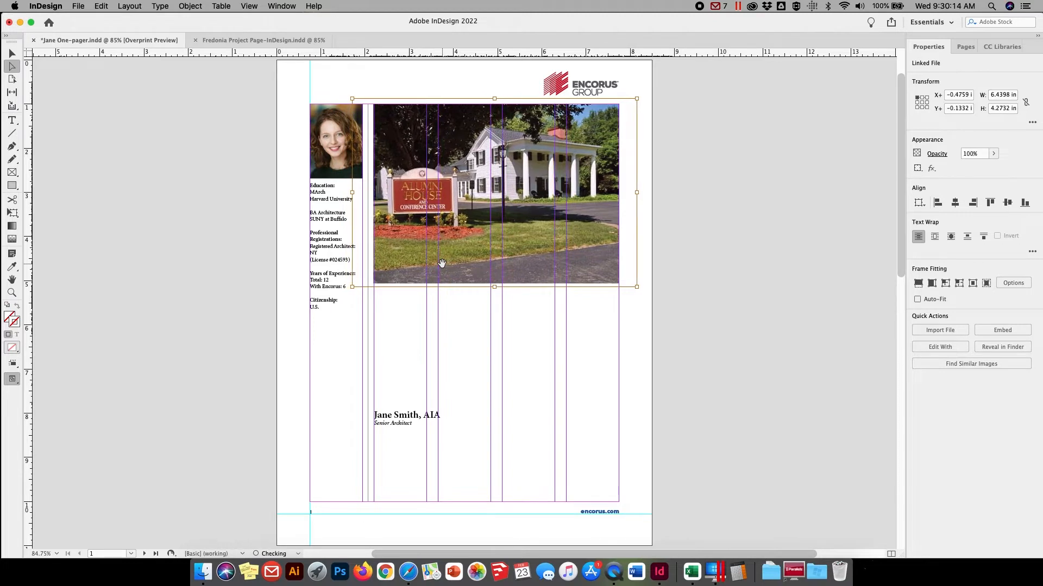
key("Right")
key("Right")
key("Right")
key("Right")
key("Right")
key("Right")
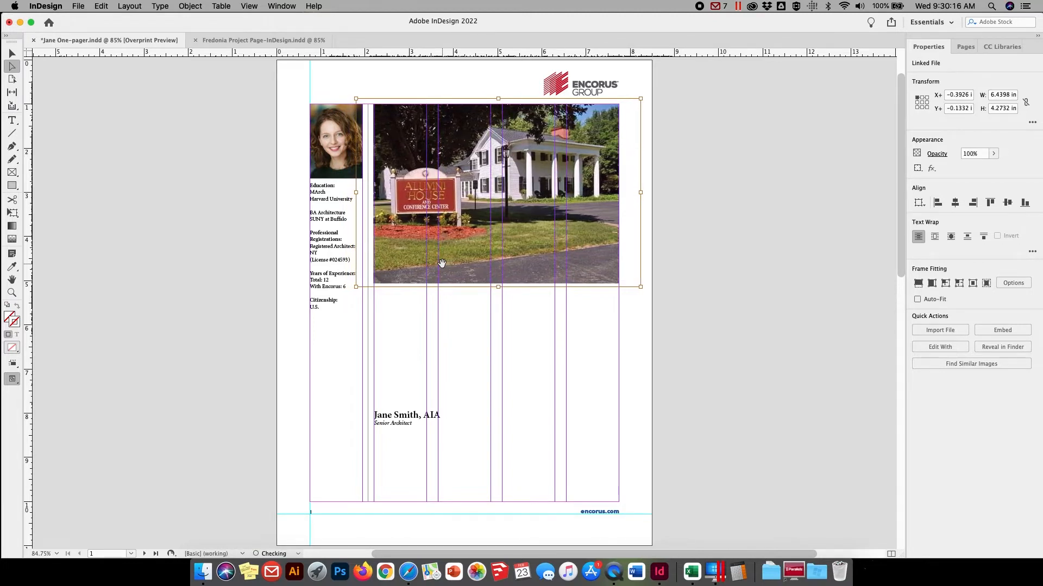
key("Right")
key("Right")
key("Right")
key("Right")
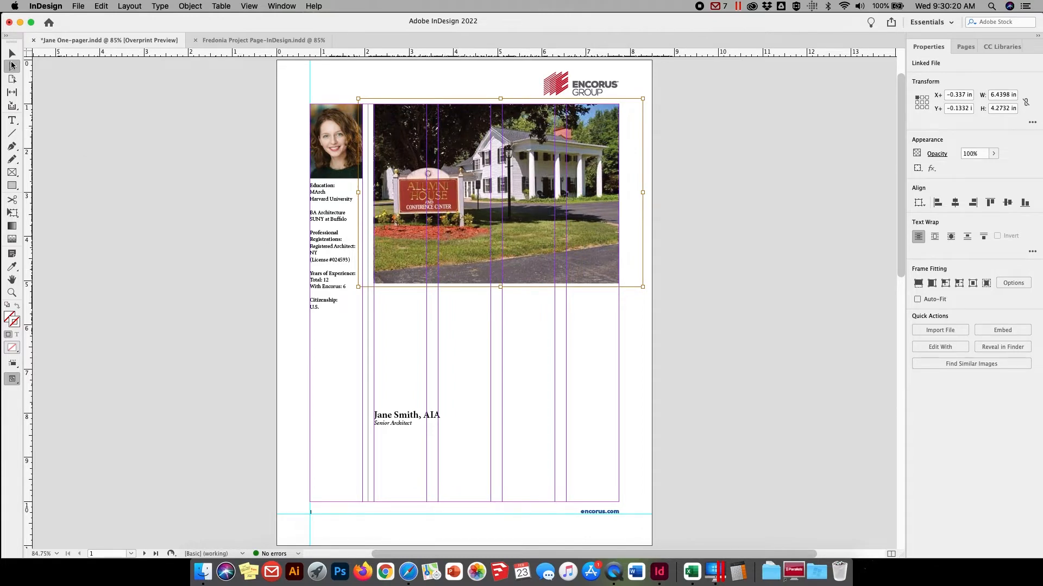
left_click(12, 52)
left_click(164, 389)
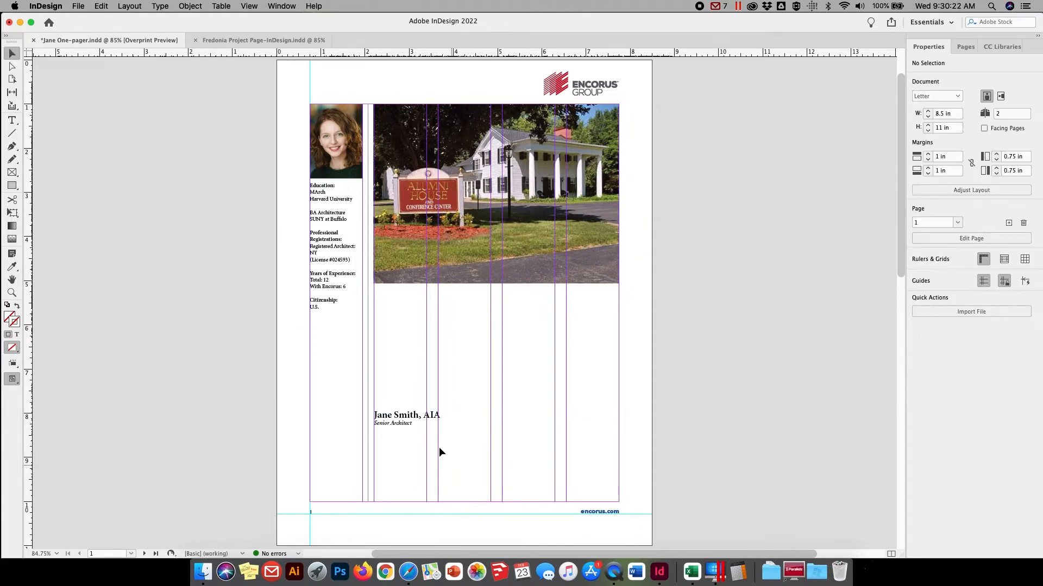
Move the name and job title frame up to about Y 5.22 in and draw a text frame about 5.54 by 4.02 in below it
left_click_drag(398, 426, 398, 303)
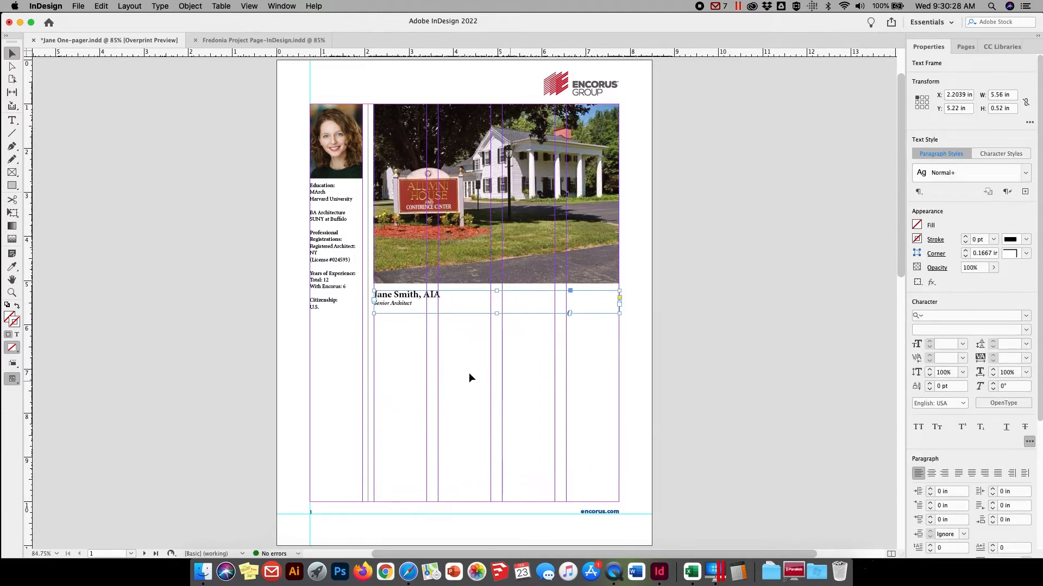
left_click(12, 121)
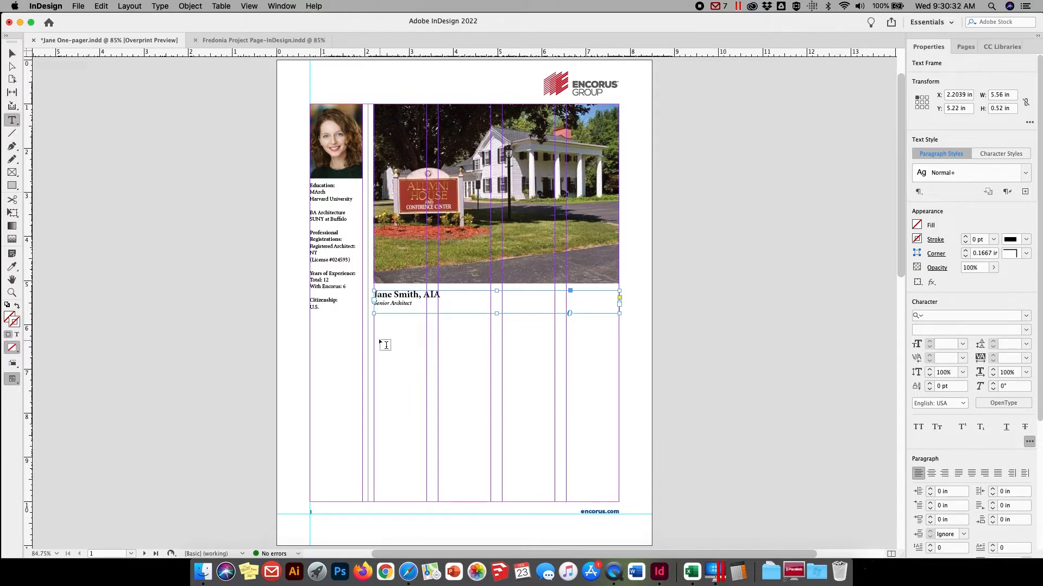
left_click_drag(374, 326, 619, 504)
left_click(12, 53)
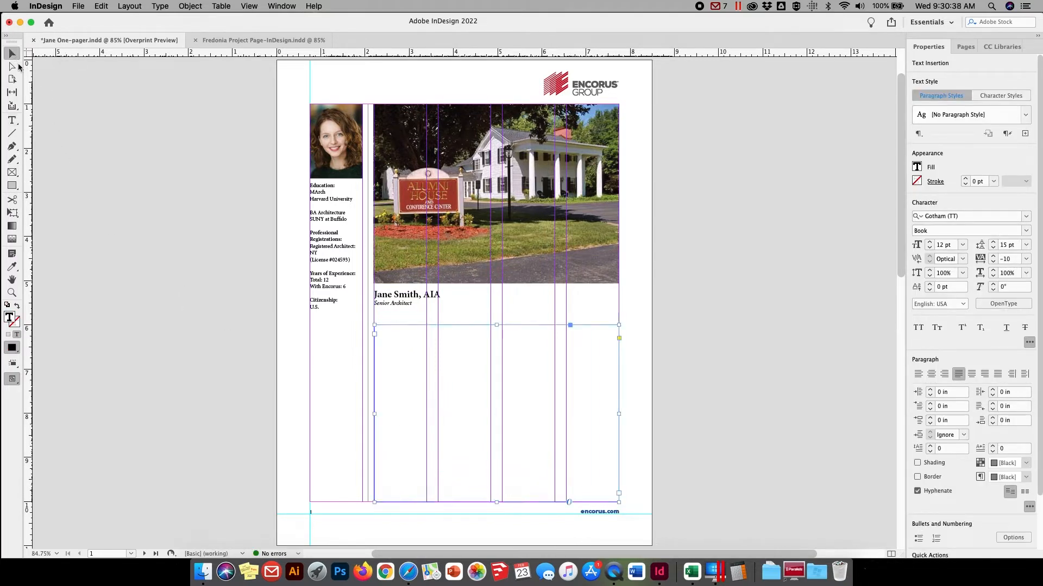
left_click_drag(373, 415, 374, 415)
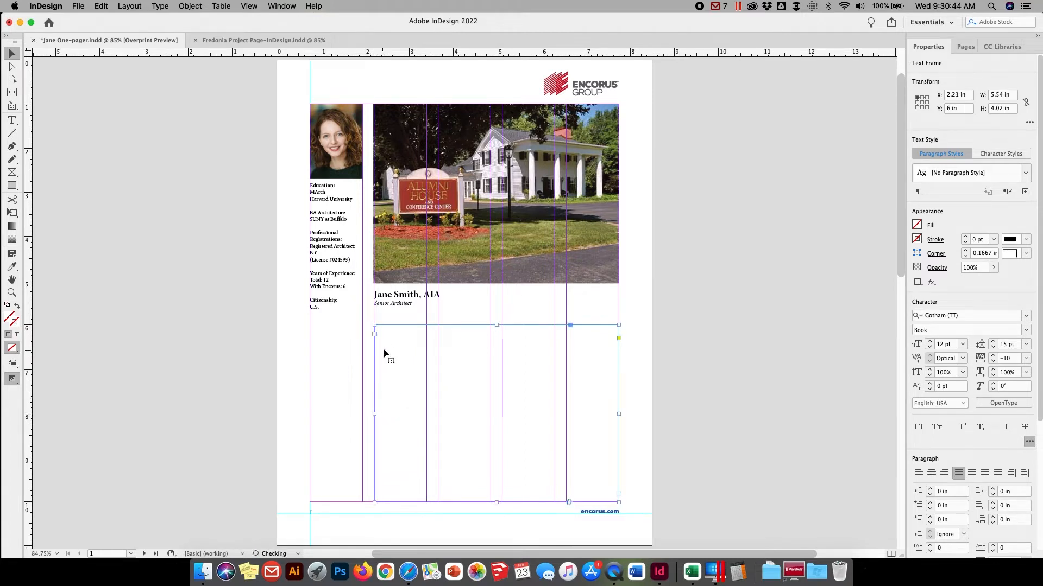
Place Alumni House Assess.docx into the new text frame, preserving its styles and formatting and skipping the missing fonts
left_click(12, 120)
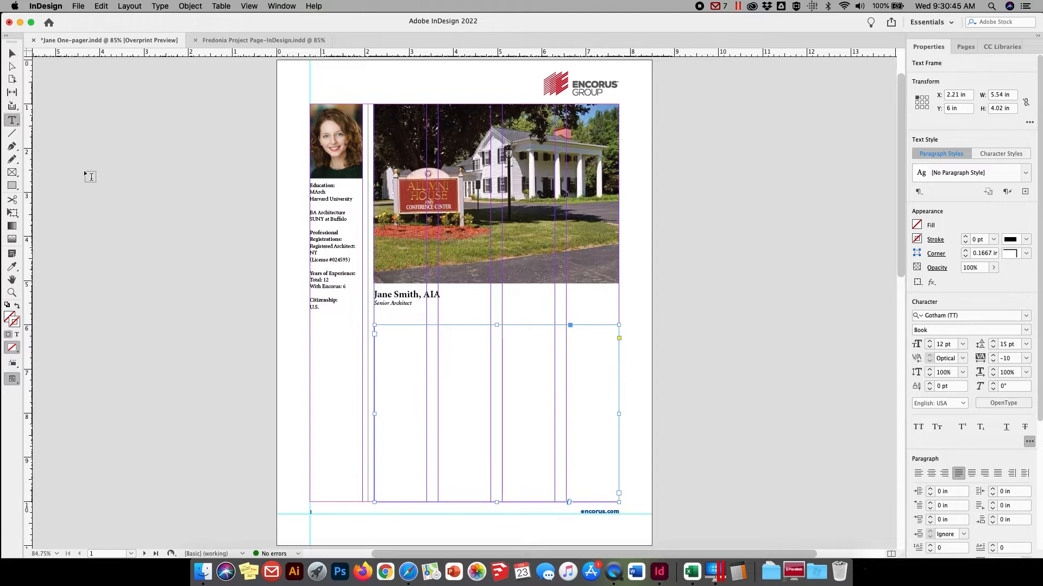
left_click(380, 330)
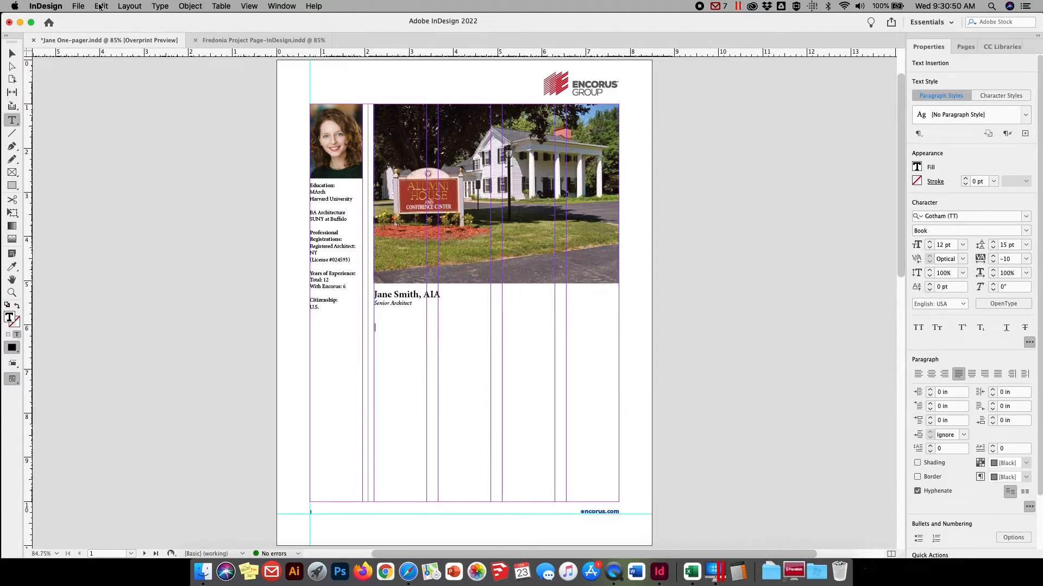
left_click(79, 6)
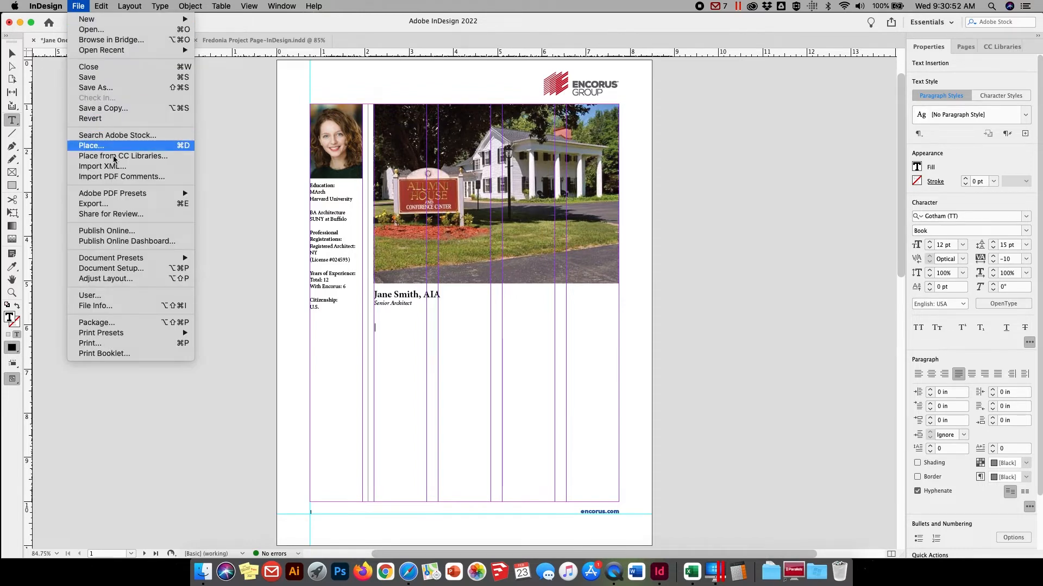
left_click(87, 148)
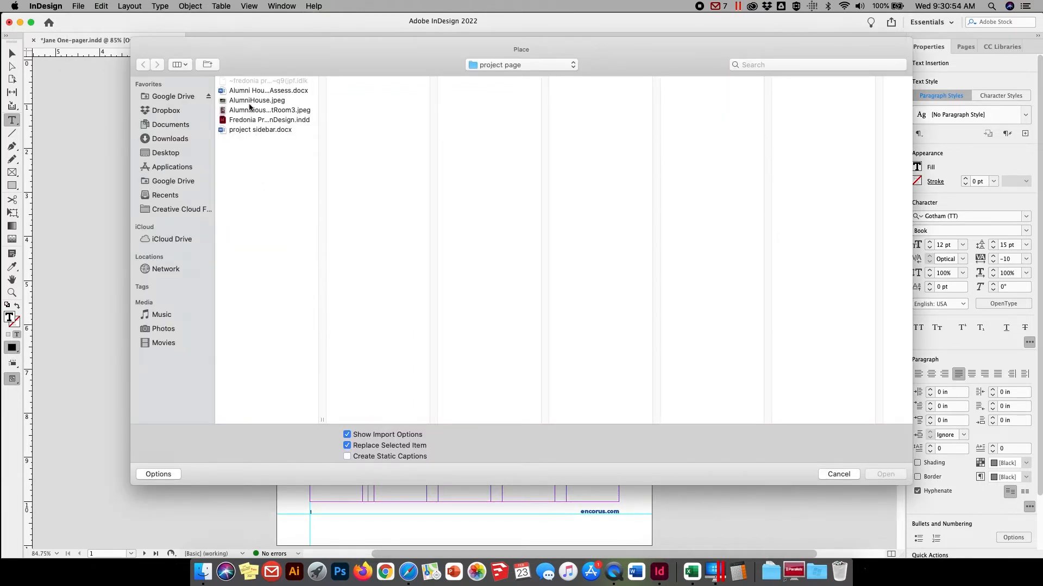
left_click(249, 91)
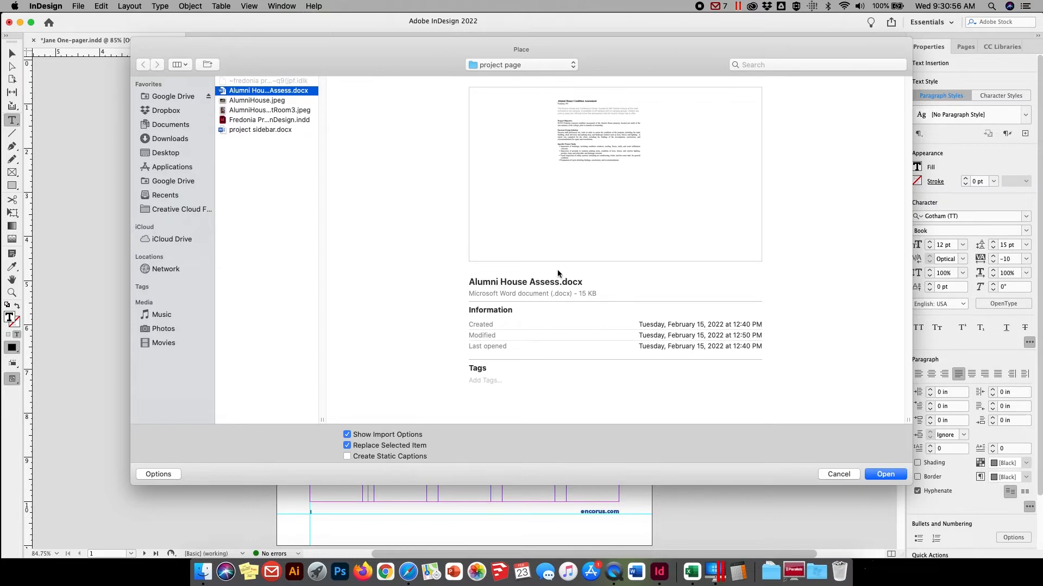
key("Return")
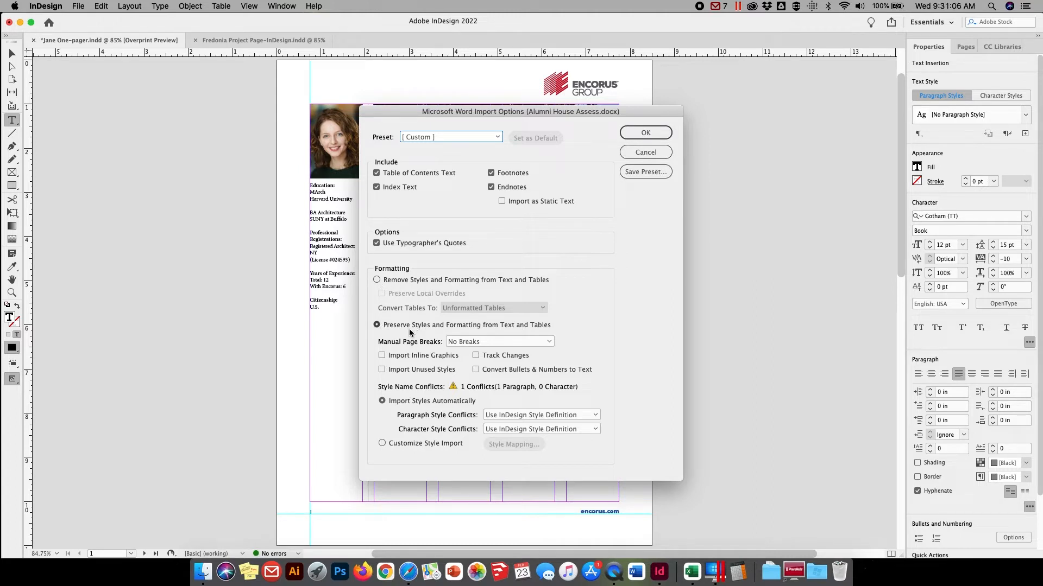
left_click(645, 133)
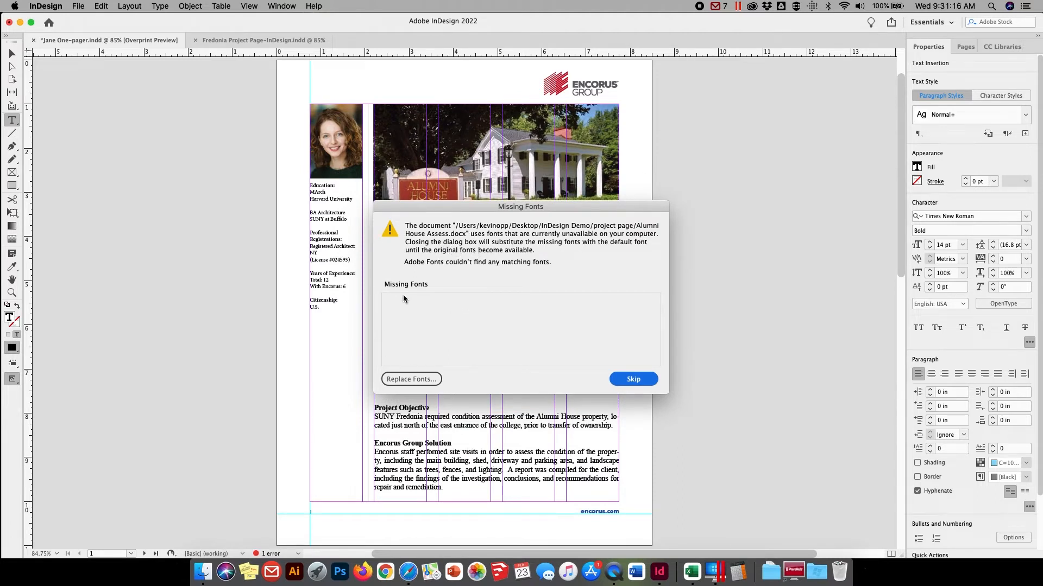
left_click(632, 380)
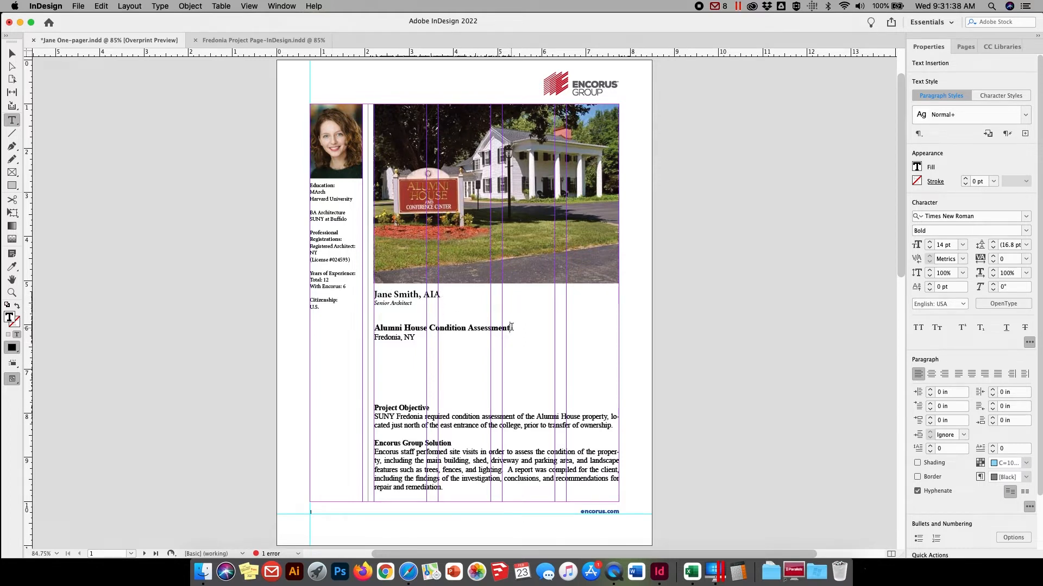
Apply the bold name heading's text formatting to the "Alumni House Condition Assessment" title with the Eyedropper tool
left_click_drag(506, 327, 372, 328)
key("super+c")
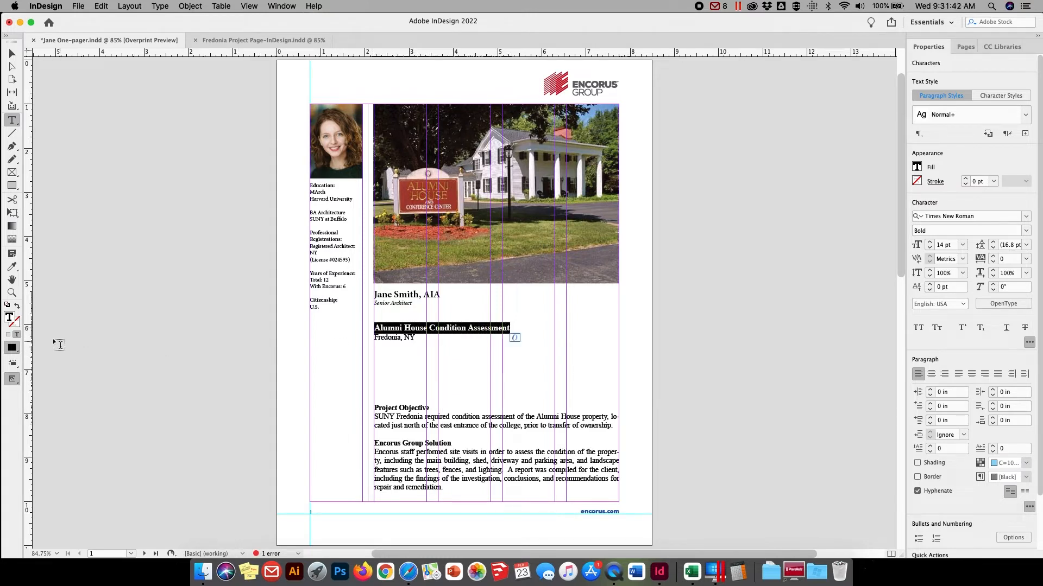
left_click(12, 268)
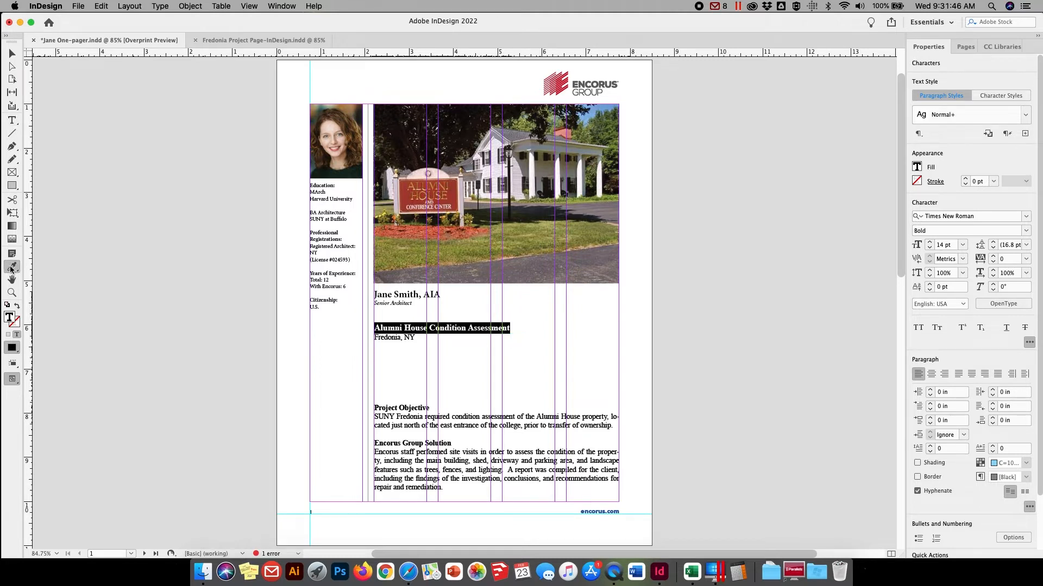
left_click(400, 292)
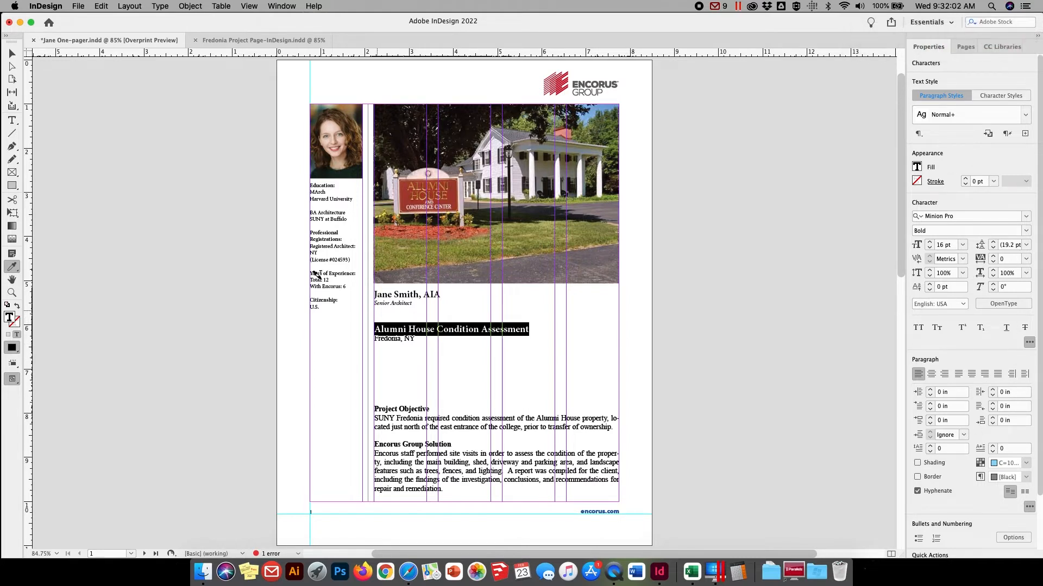
Copy the formatted "Alumni House Condition Assessment" title and paste it over the person's name in the frame below the photo
left_click(101, 6)
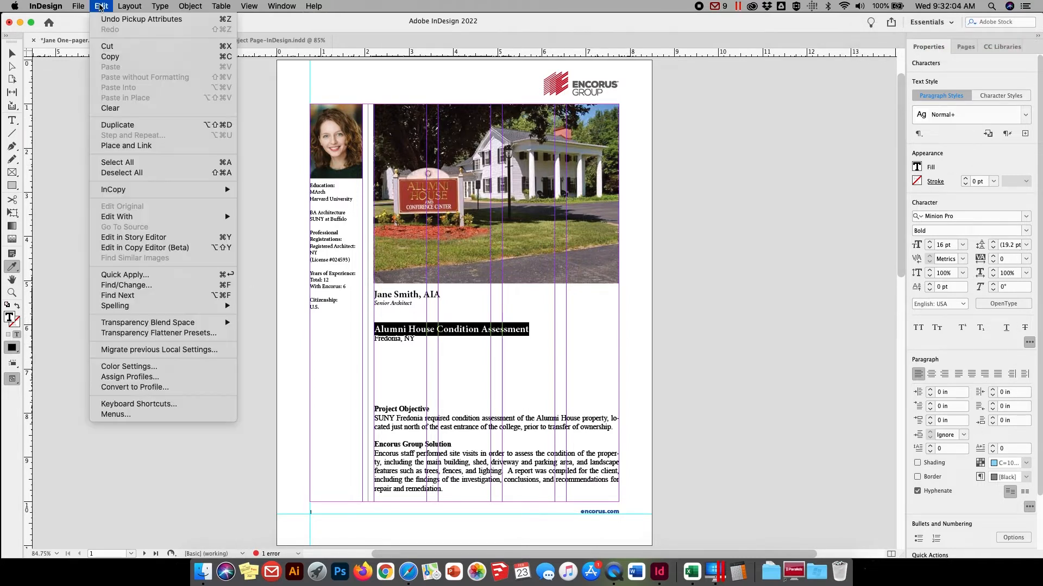
left_click(106, 57)
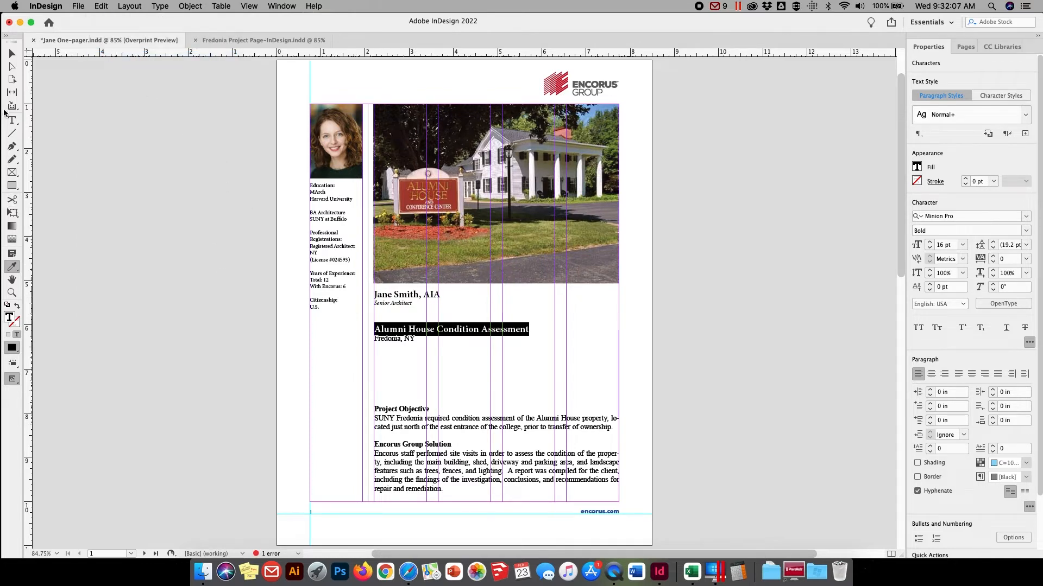
left_click(12, 53)
left_click(12, 120)
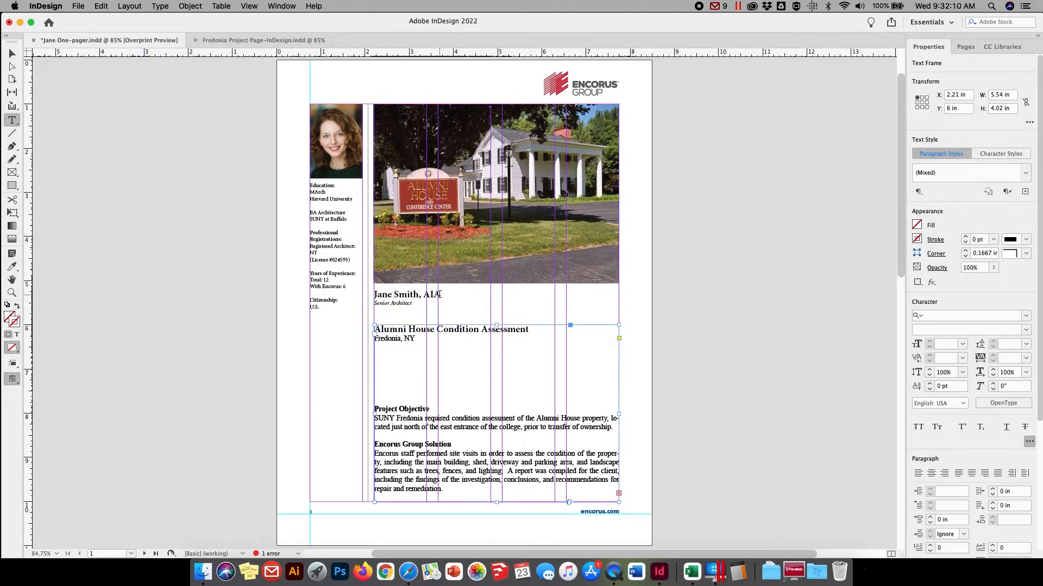
left_click_drag(439, 296, 350, 293)
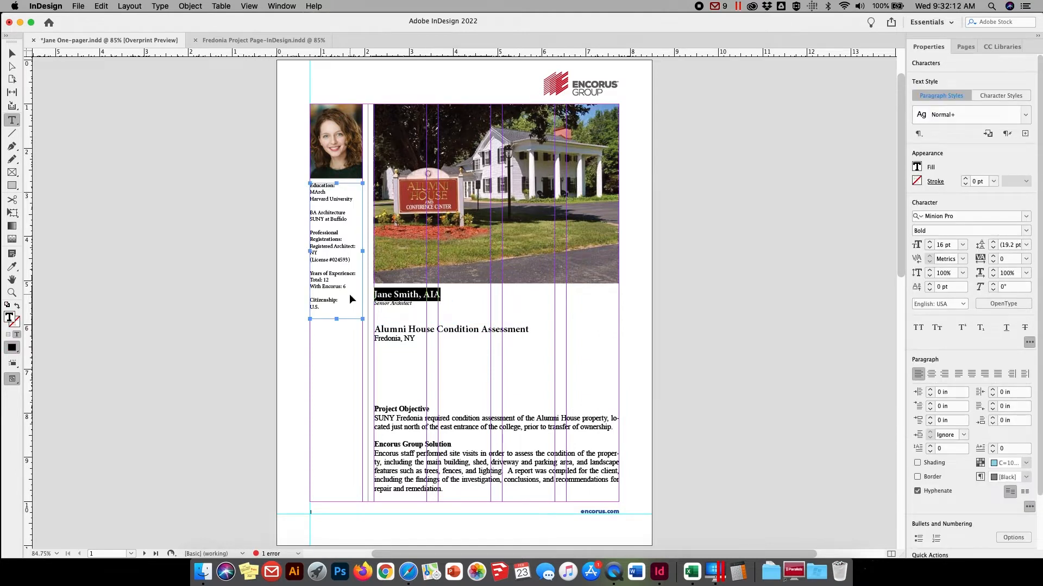
key("super+v")
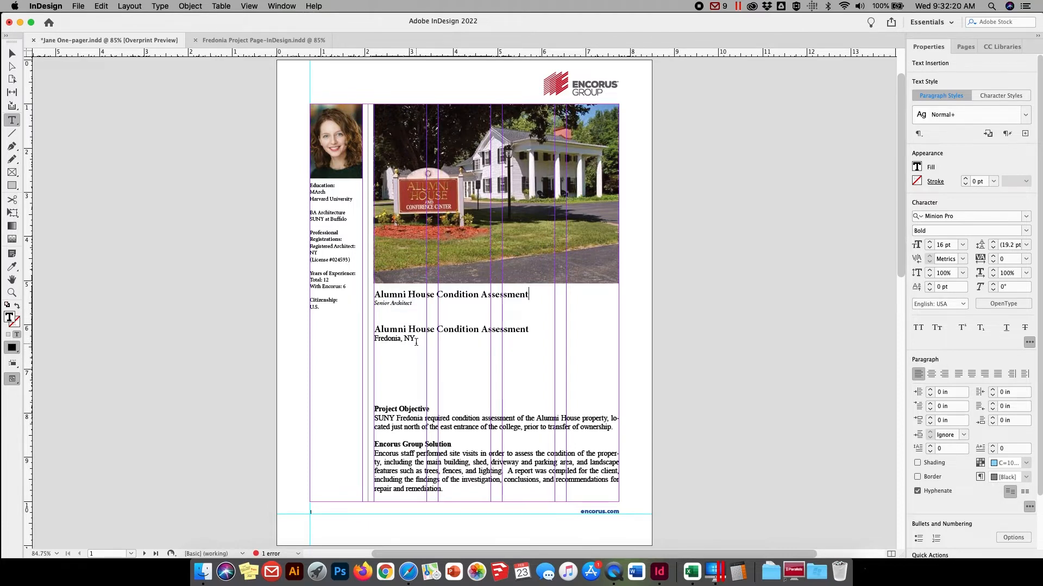
Apply the italic "Senior Architect" formatting to the "Fredonia, NY" line with the Eyedropper tool
left_click_drag(415, 338, 373, 340)
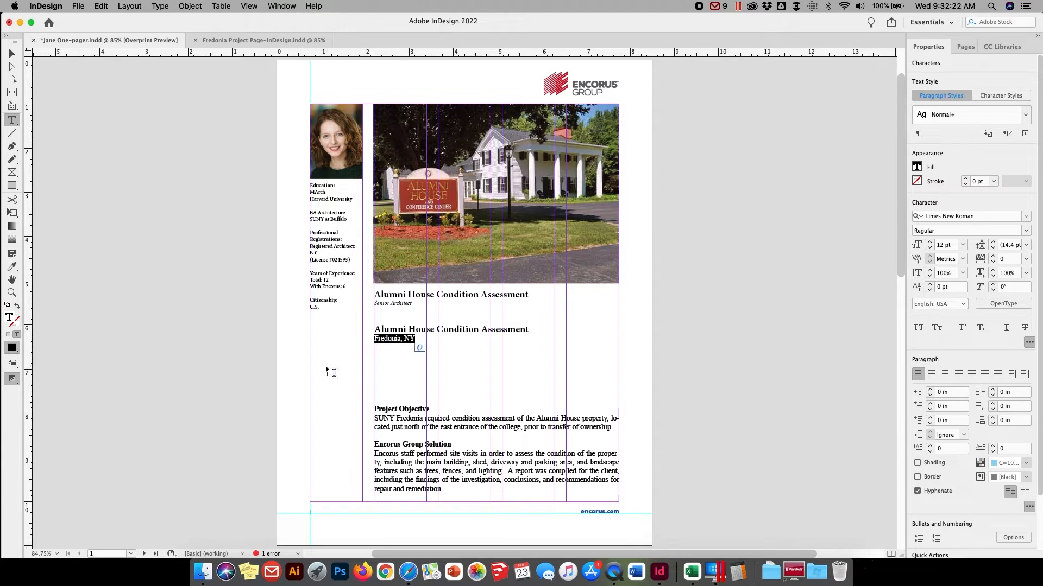
left_click(12, 268)
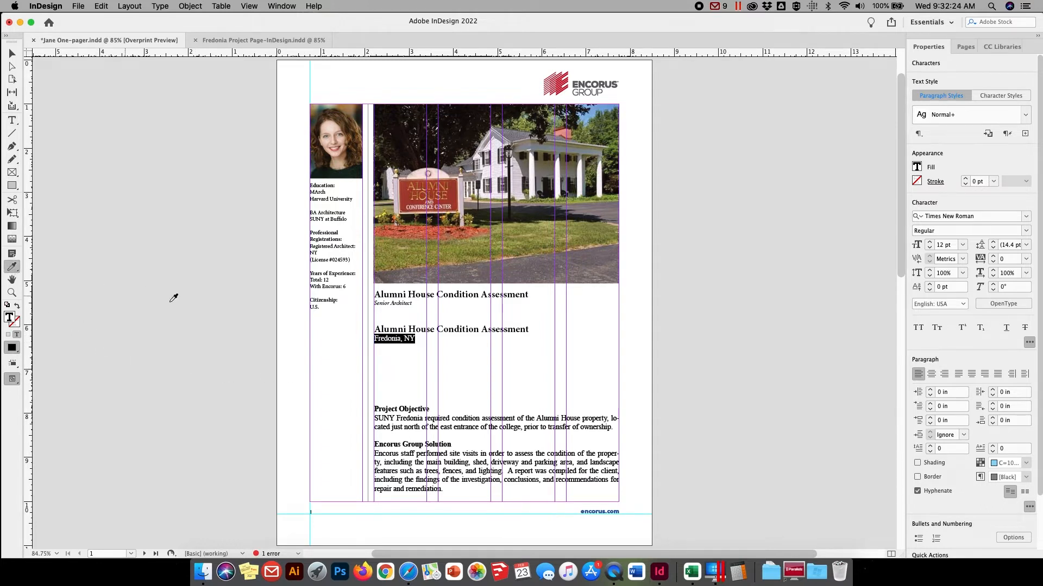
left_click(391, 301)
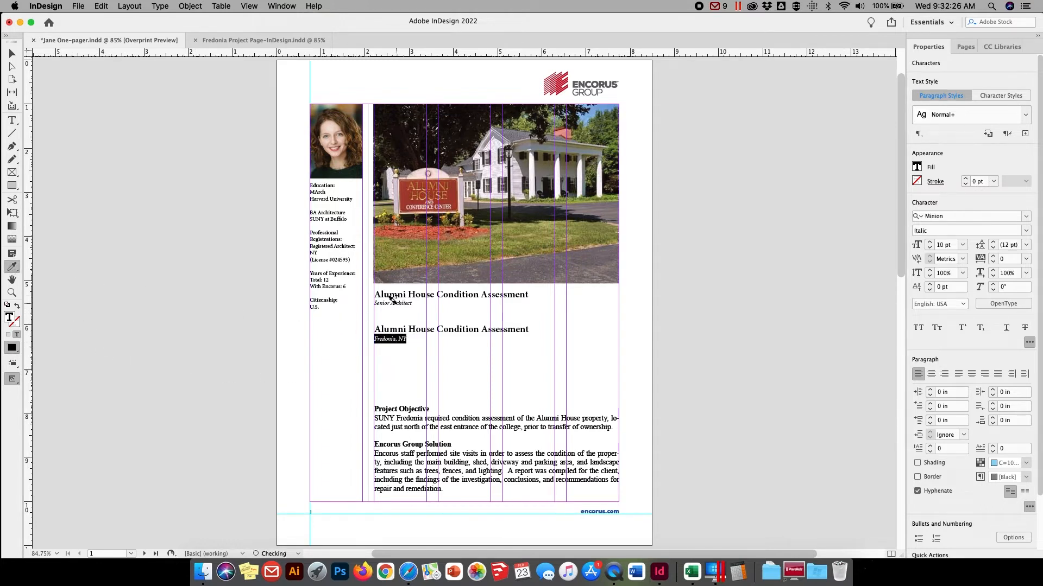
Copy the italic "Fredonia, NY" line and paste it over "Senior Architect" under the upper title
left_click(99, 7)
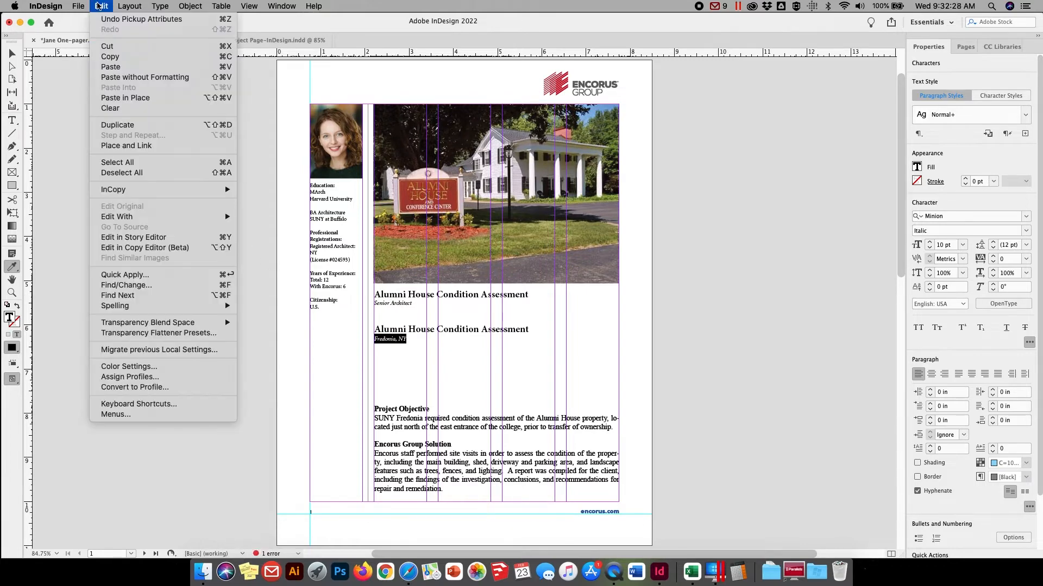
left_click(110, 56)
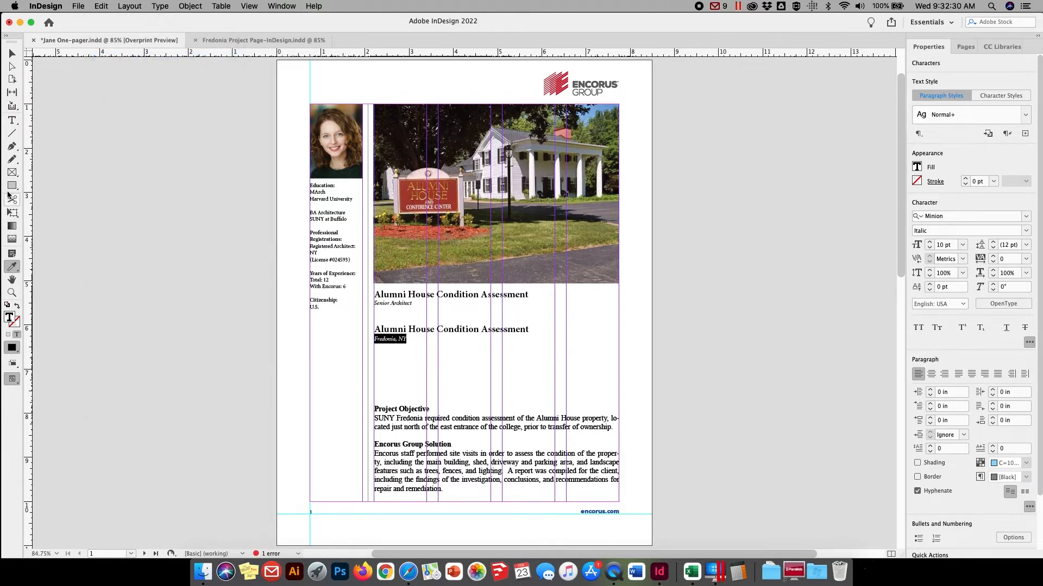
left_click(12, 121)
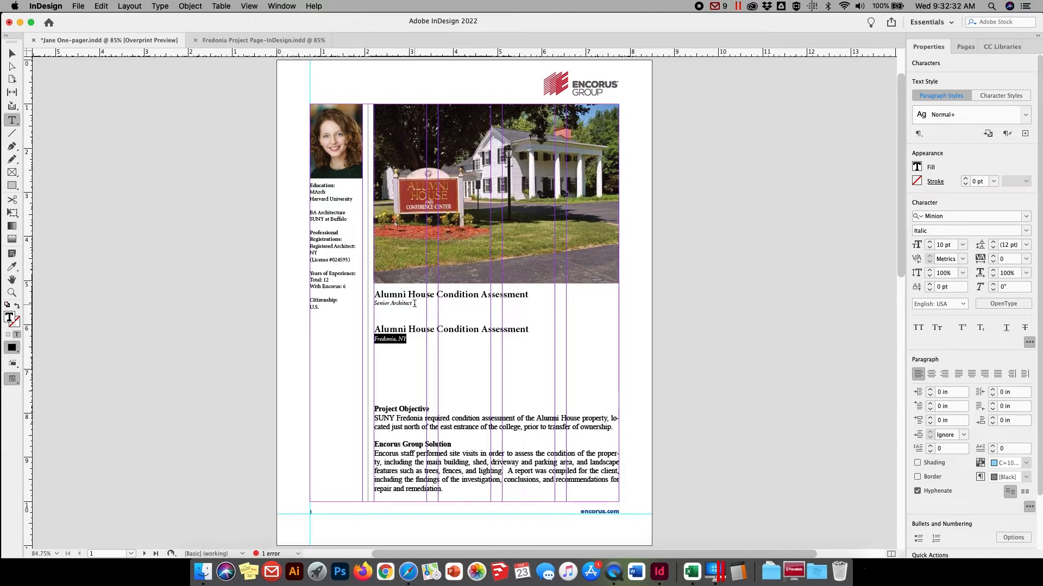
left_click_drag(413, 304, 371, 303)
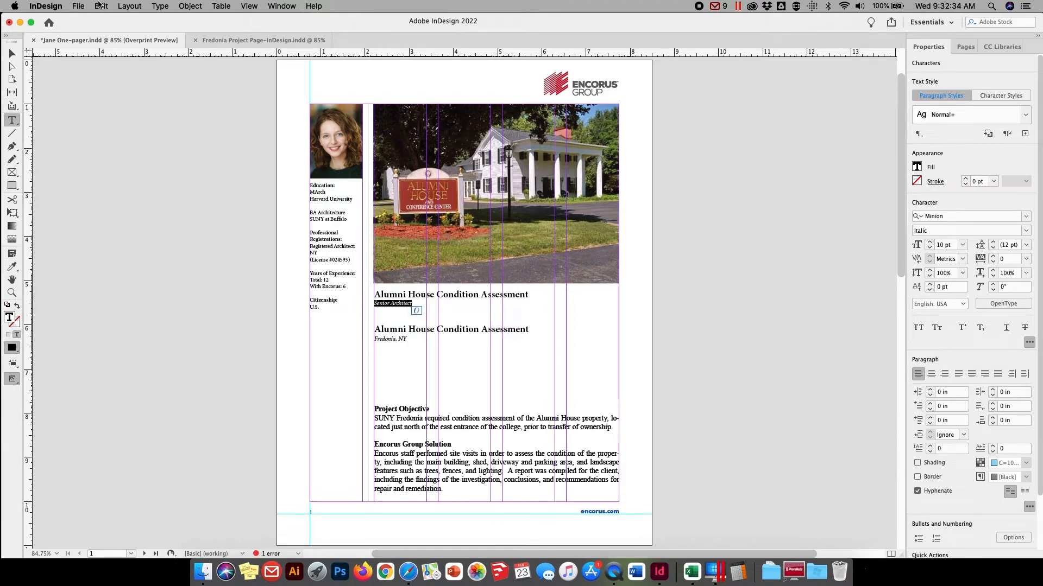
left_click(101, 6)
left_click(104, 68)
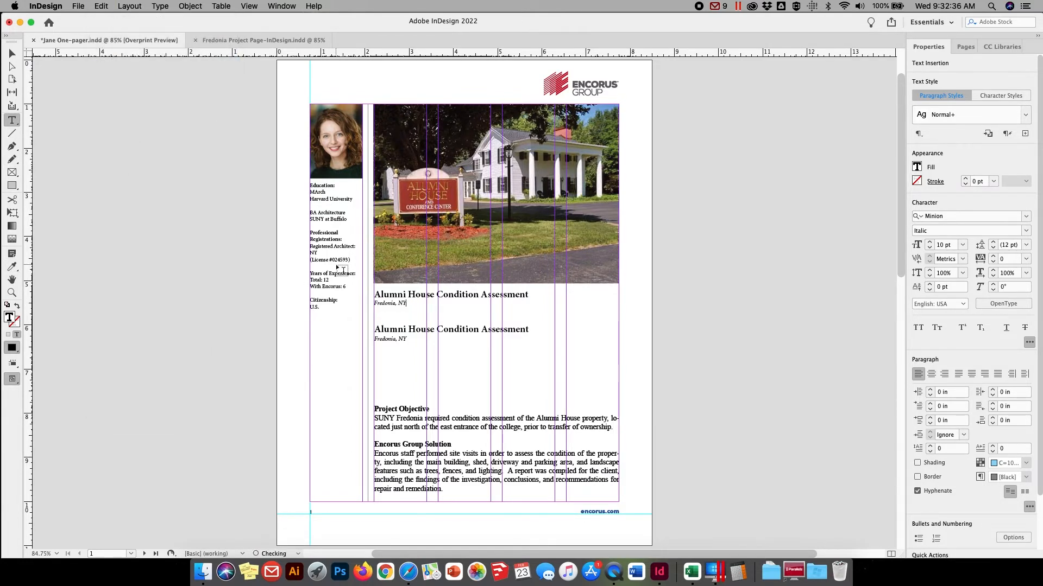
Delete the duplicate title and location from the lower text frame, along with the blank space above "Project Objective"
left_click_drag(411, 347, 371, 328)
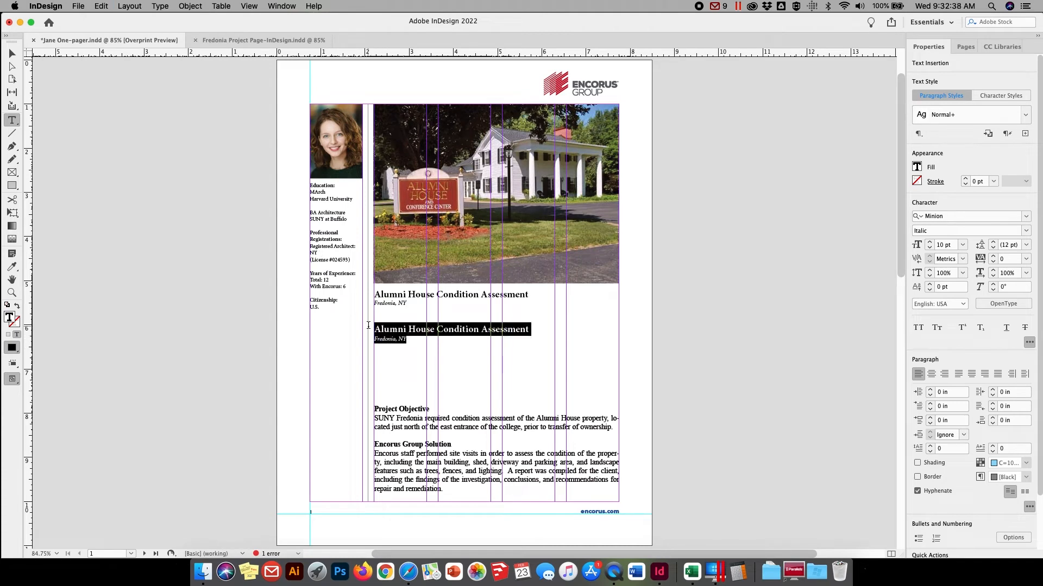
key("BackSpace")
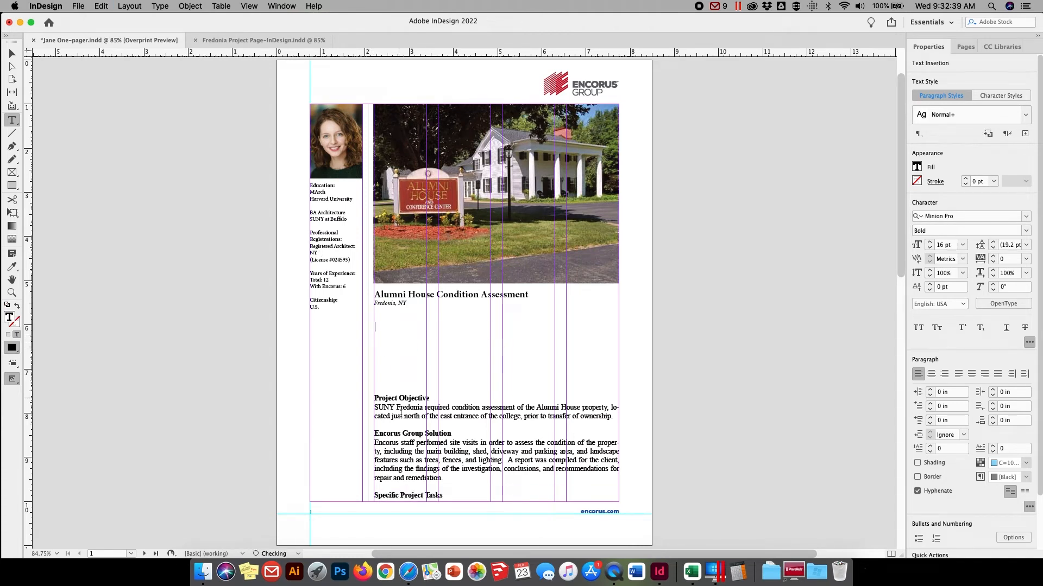
left_click(375, 400)
key("BackSpace")
key("BackSpace")
key("BackSpace")
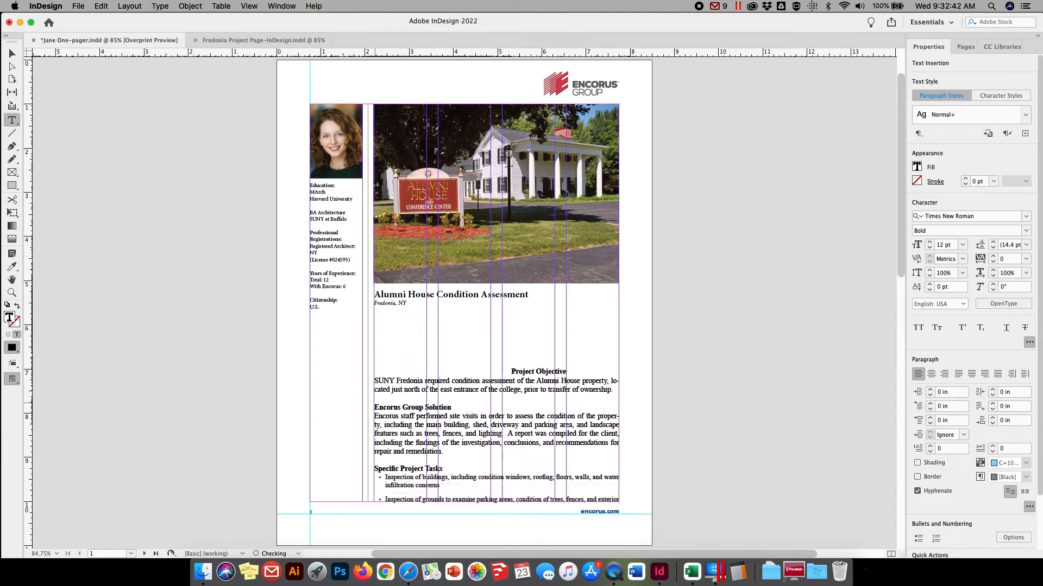
key("BackSpace")
key("BackSpace")
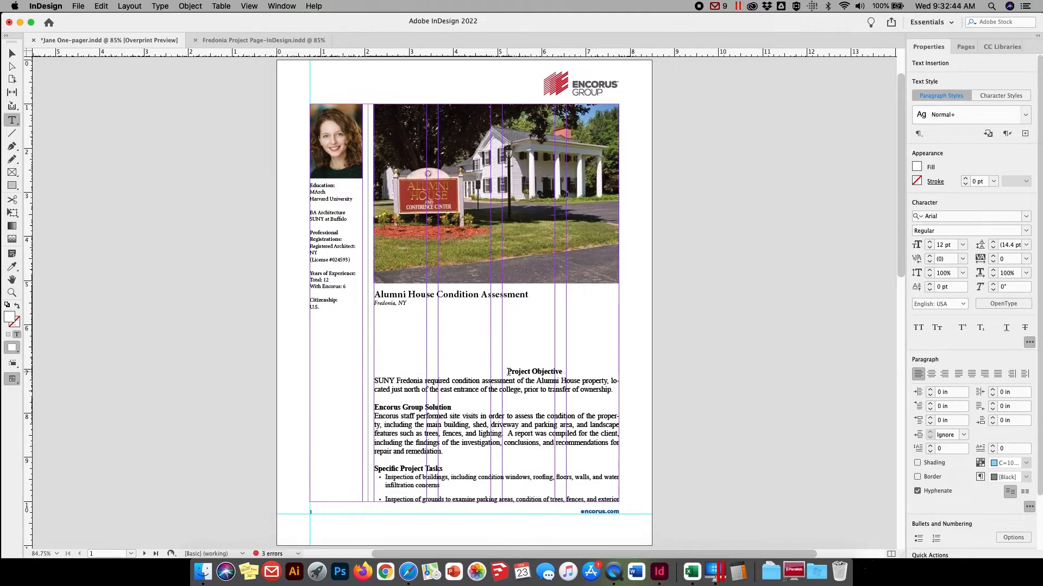
left_click_drag(507, 371, 359, 317)
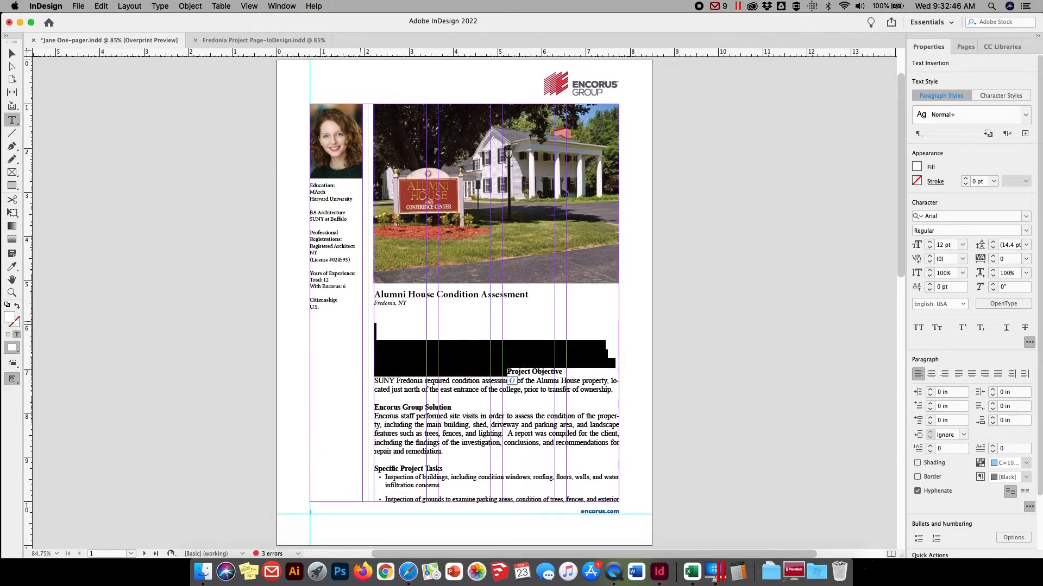
key("BackSpace")
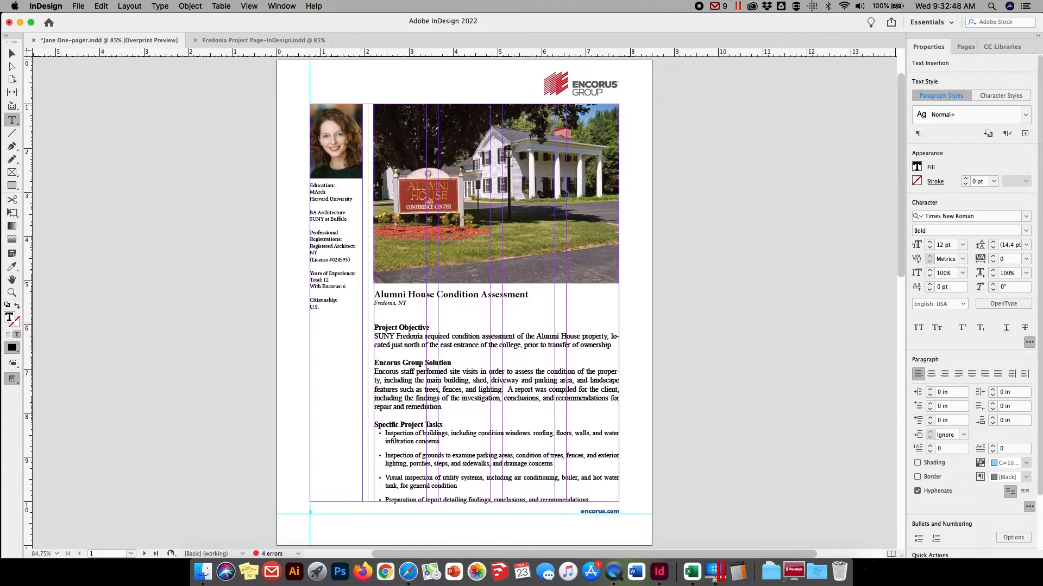
Extend the body text frame's lower edge past the page so the frame is about 5.38 in high
left_click(11, 52)
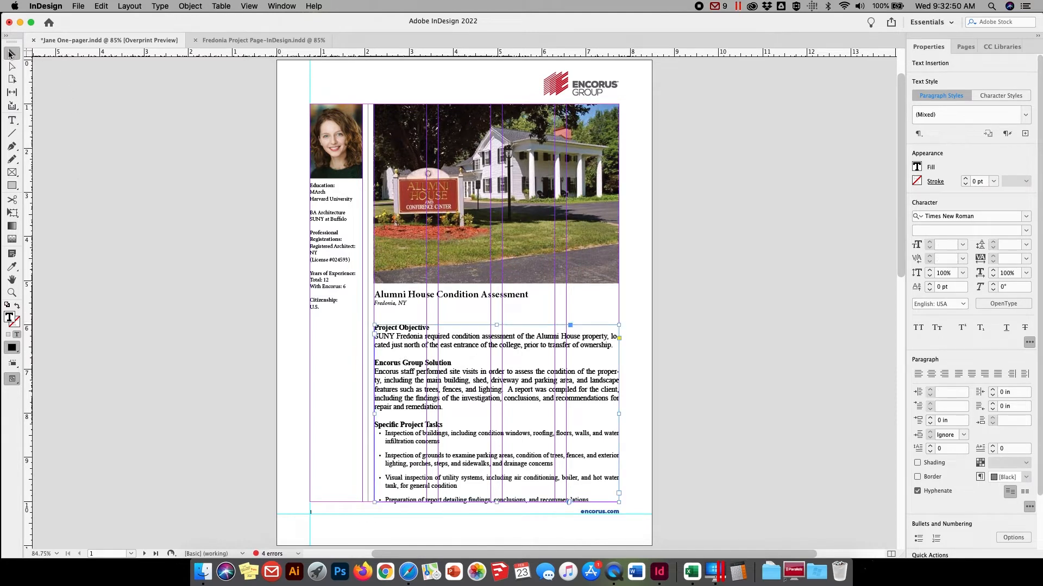
scroll(487, 434, "down", 1)
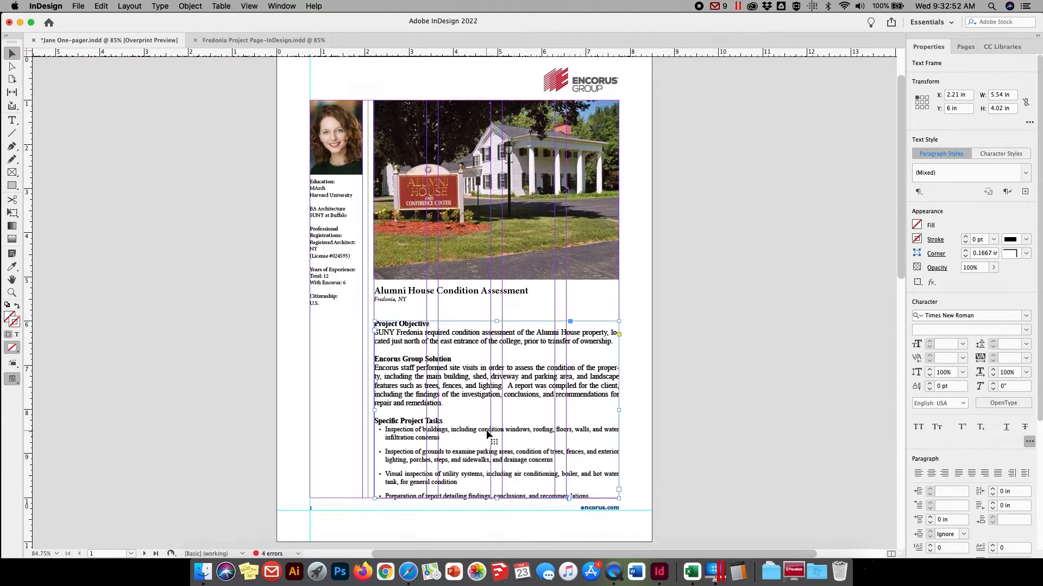
scroll(487, 433, "down", 2)
left_click_drag(496, 482, 490, 541)
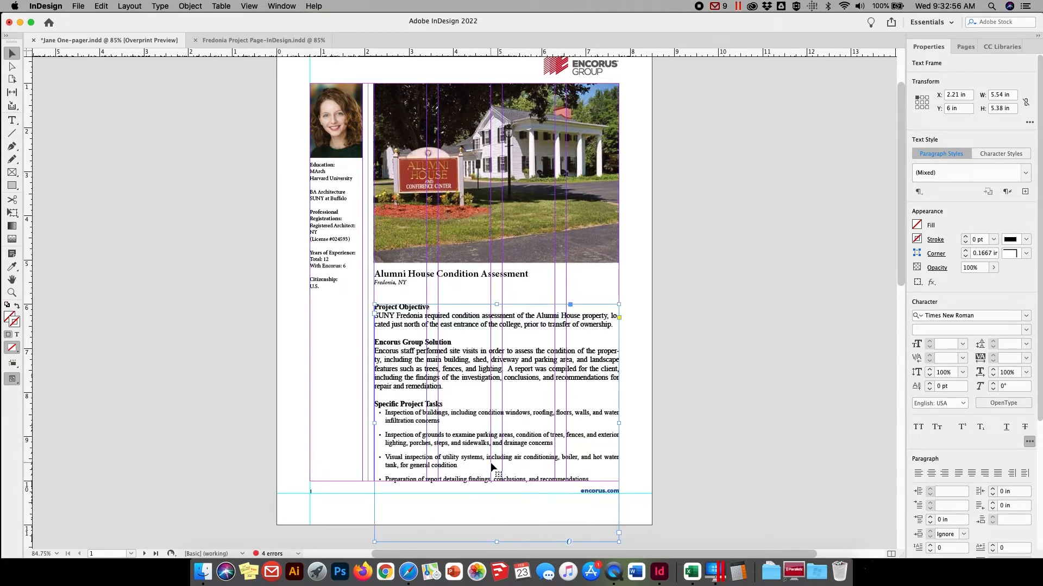
Set all body text from "Project Objective" through the last bullet to the Minion font in Regular style
left_click(12, 120)
left_click_drag(594, 479, 367, 302)
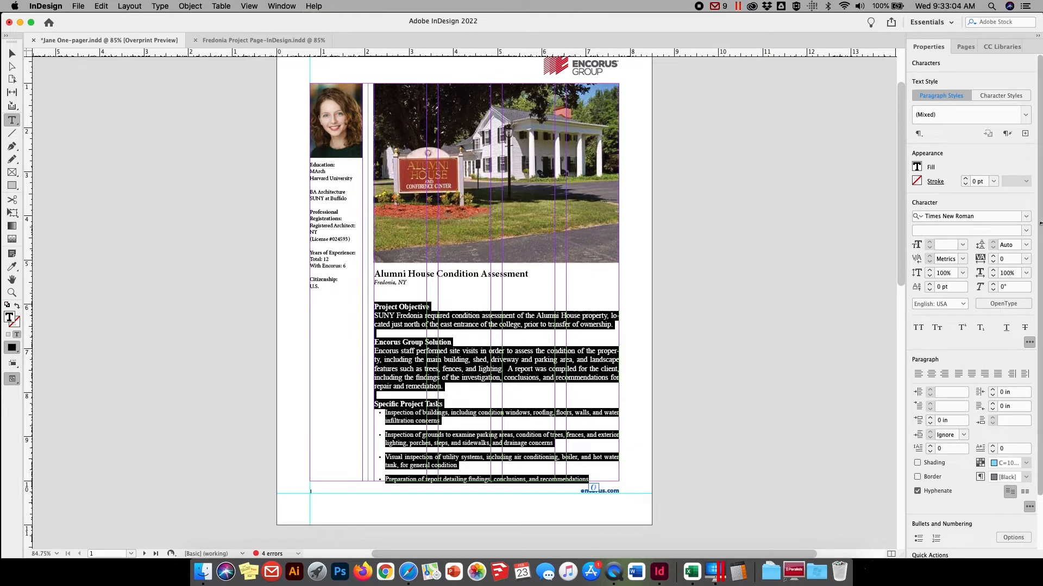
left_click(1003, 214)
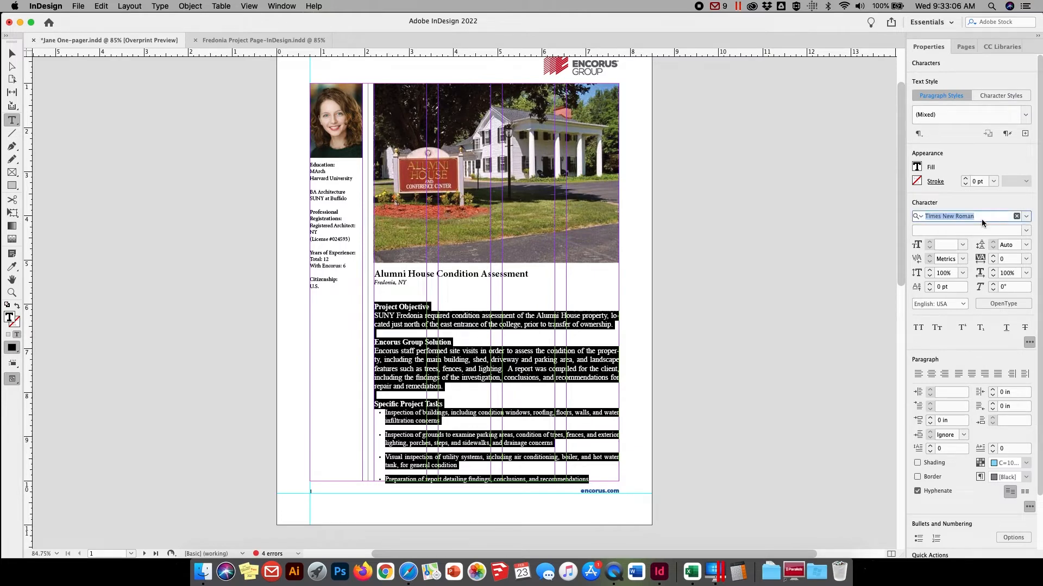
type("minion")
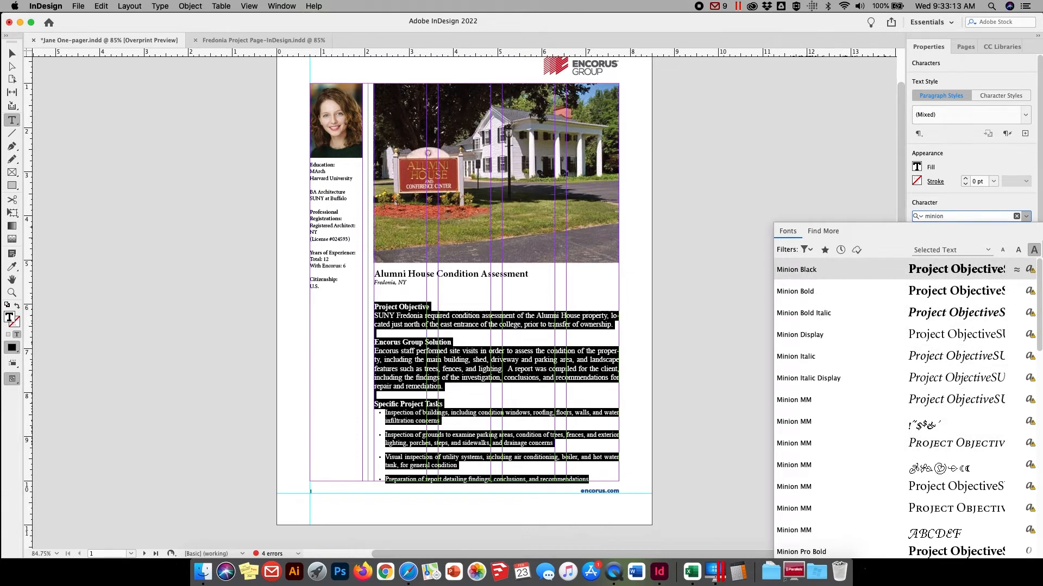
key("Return")
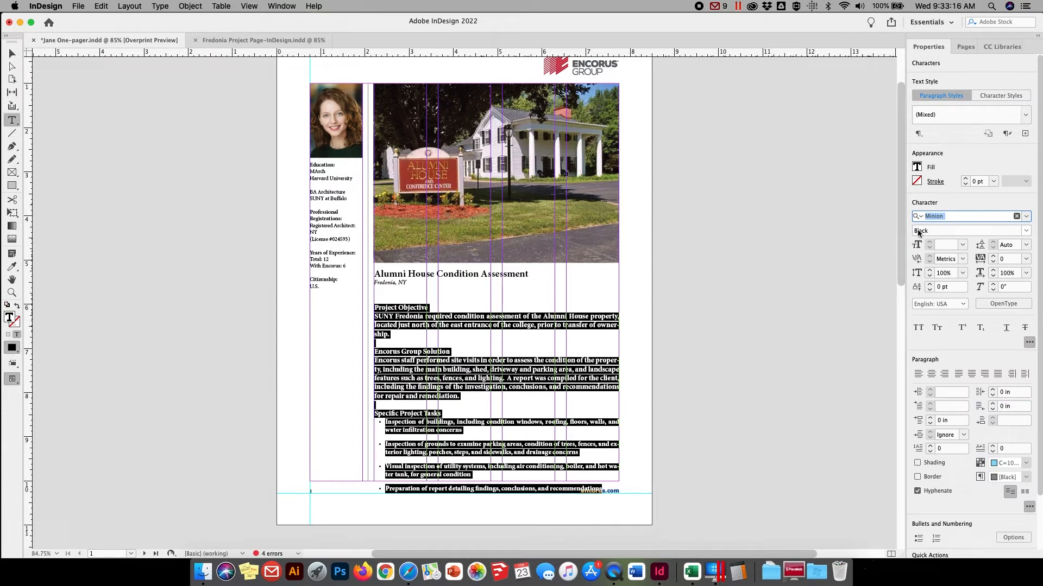
left_click(1026, 232)
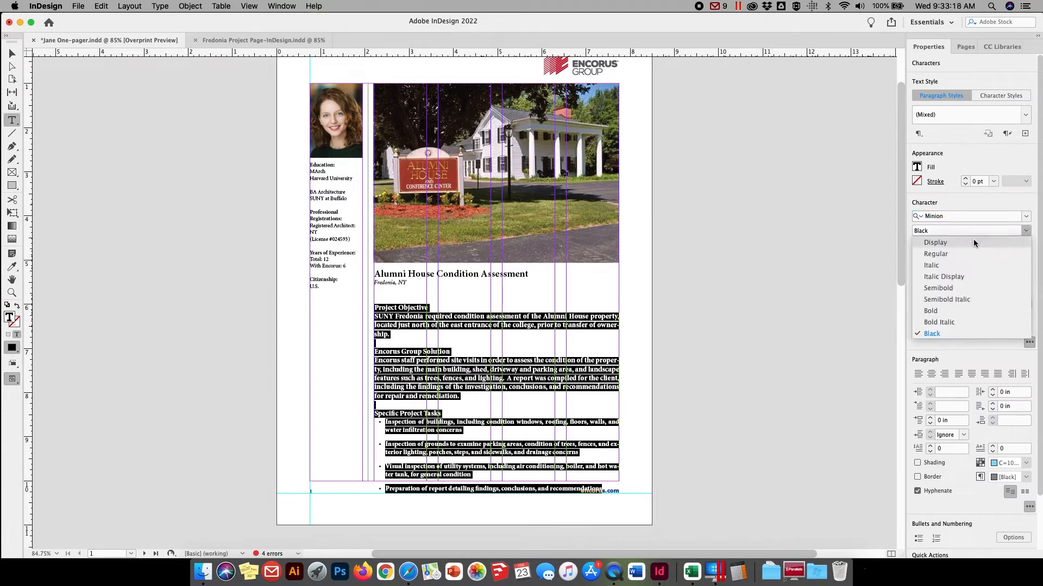
left_click(935, 254)
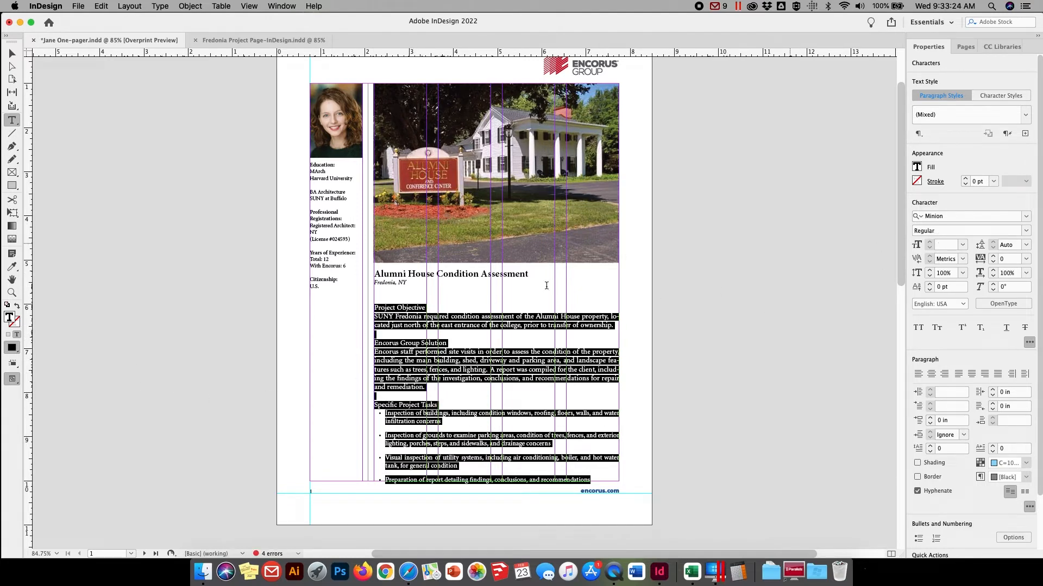
Make the "Project Objective", "Encorus Group Solution" and "Specific Project Tasks" headings bold
triple_click(428, 308)
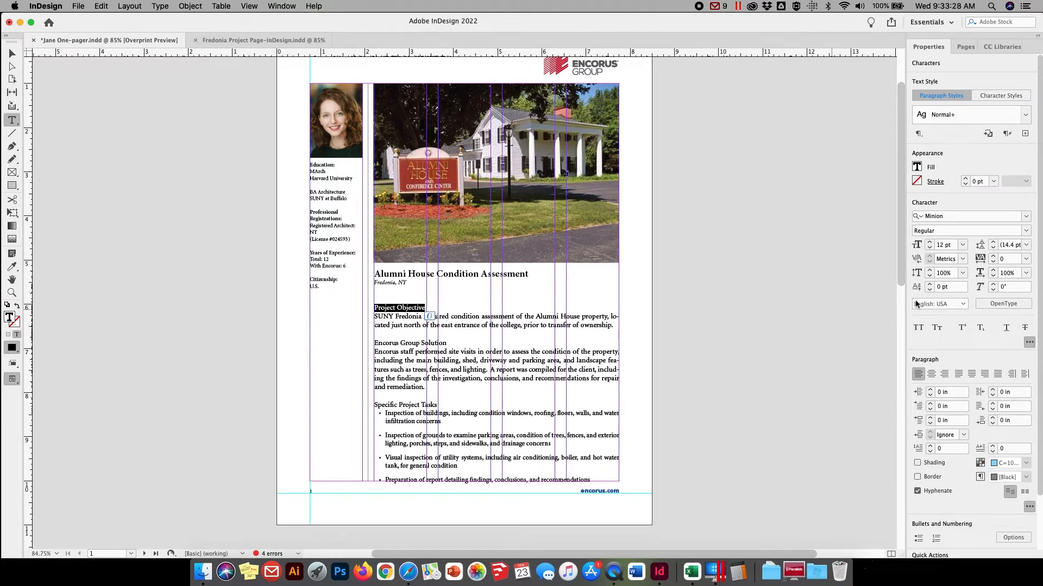
left_click(1025, 231)
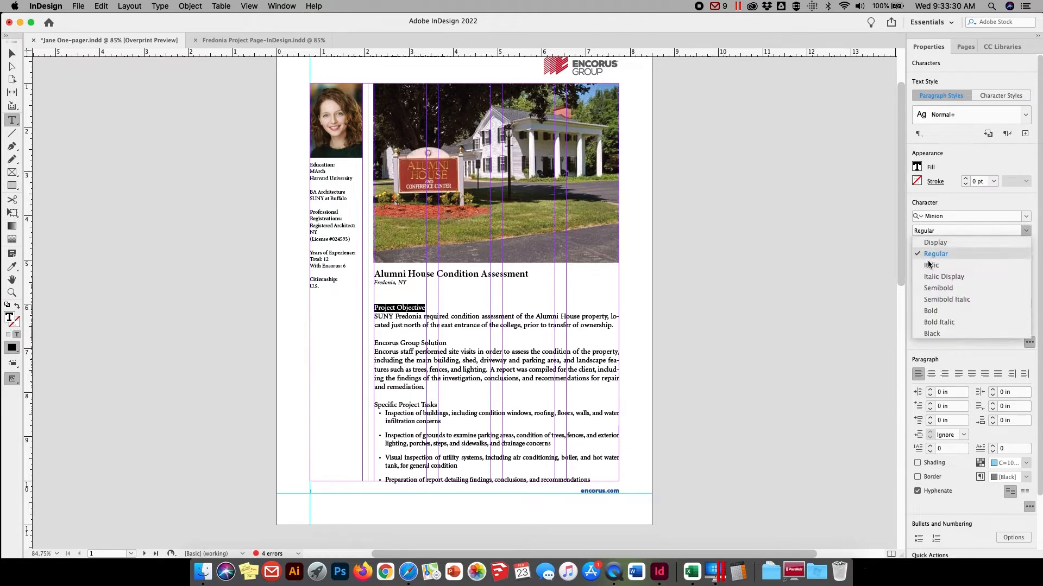
left_click(930, 310)
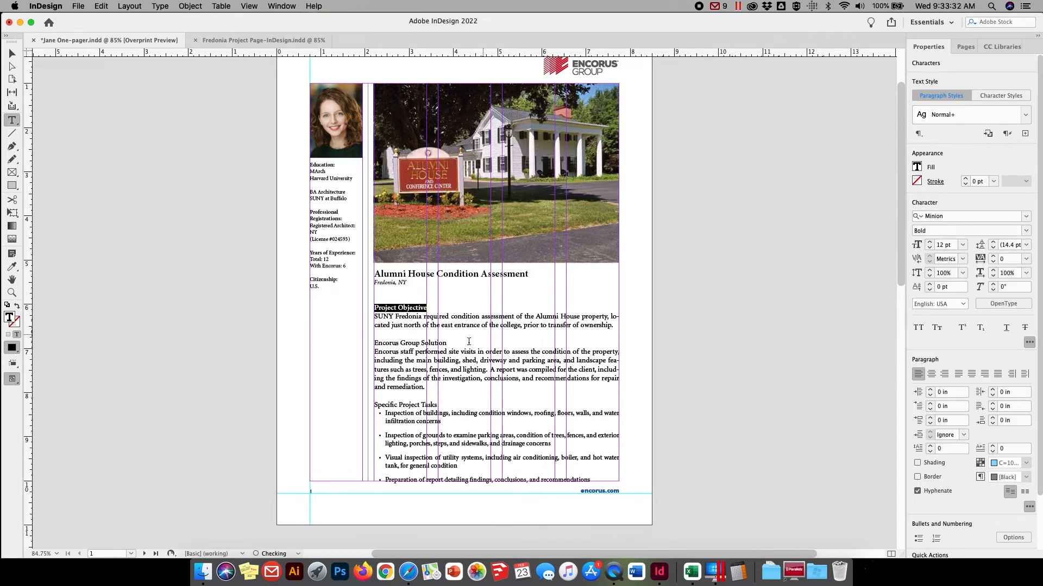
left_click_drag(447, 343, 374, 343)
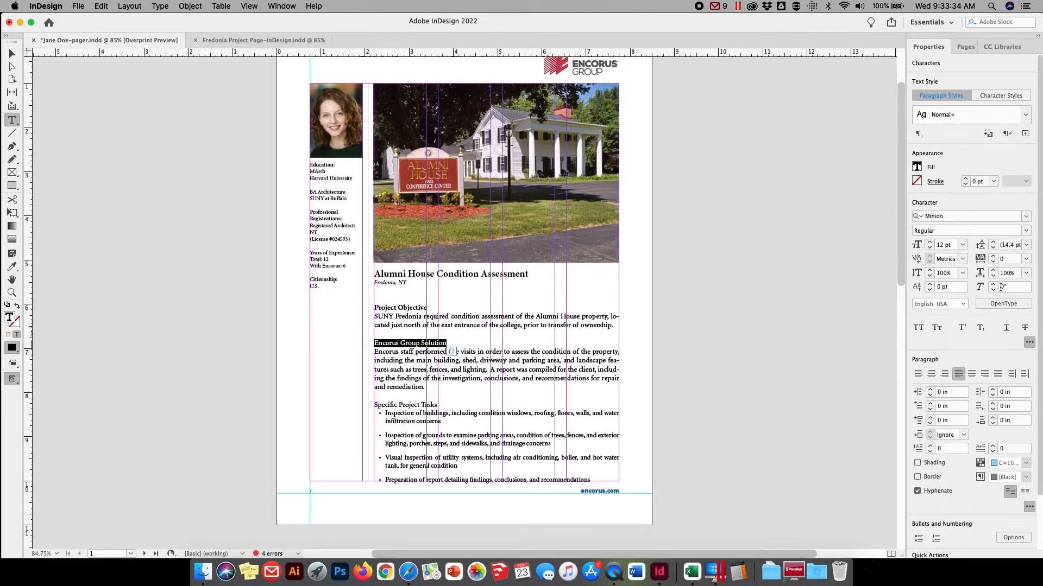
left_click(1026, 231)
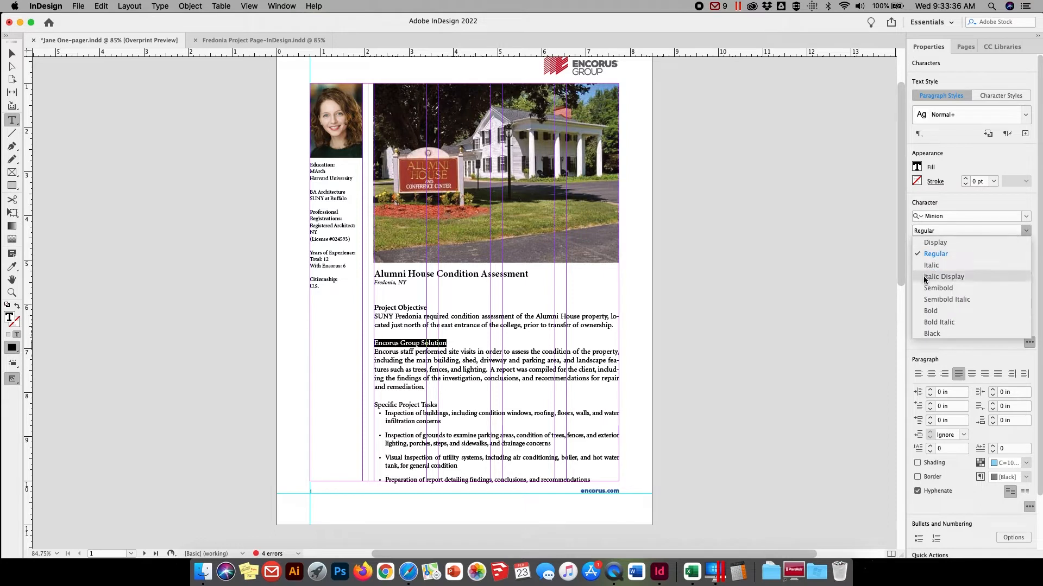
left_click(928, 312)
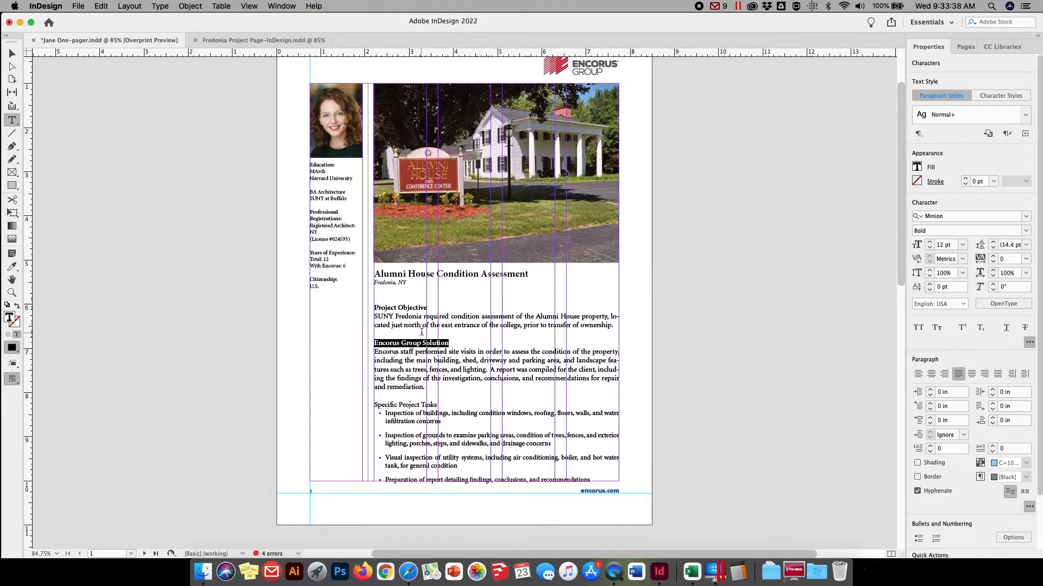
left_click_drag(440, 403, 374, 404)
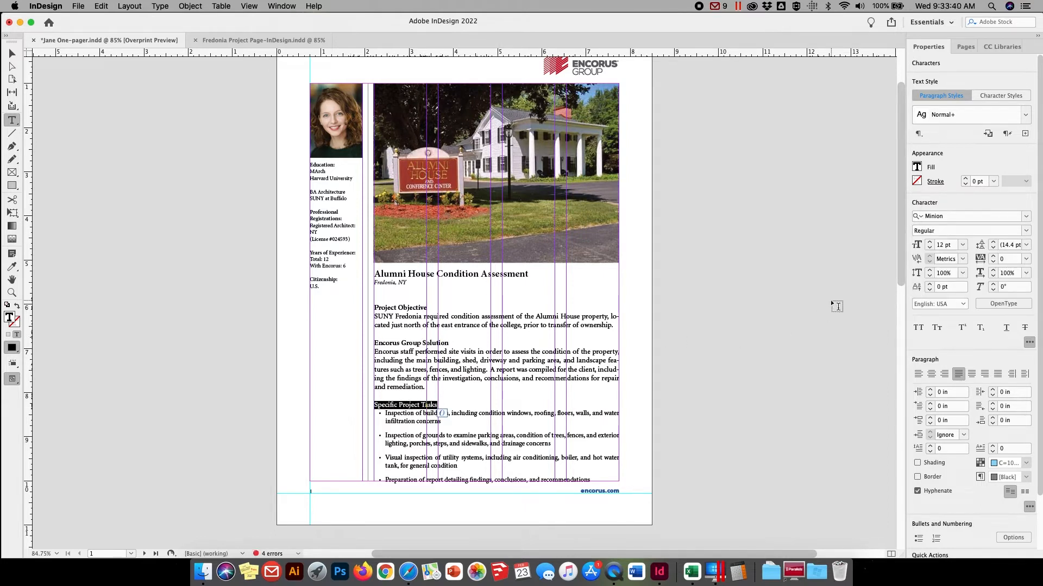
left_click(1027, 232)
left_click(929, 310)
Set all text in the body frame, headings and bullets included, to 10 pt
left_click_drag(403, 343, 426, 369)
key("super+a")
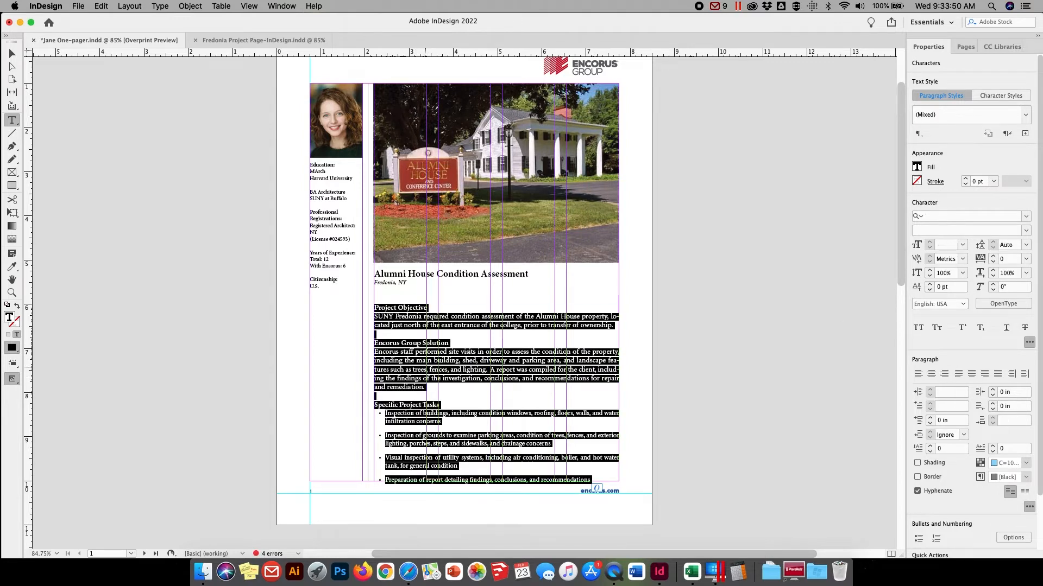
left_click(947, 245)
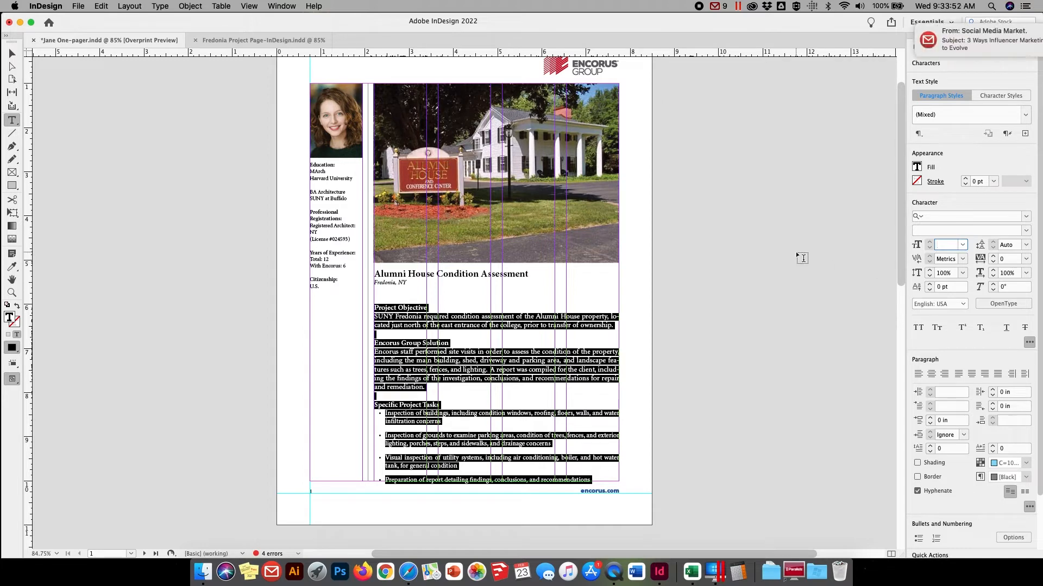
type("10")
key("Tab")
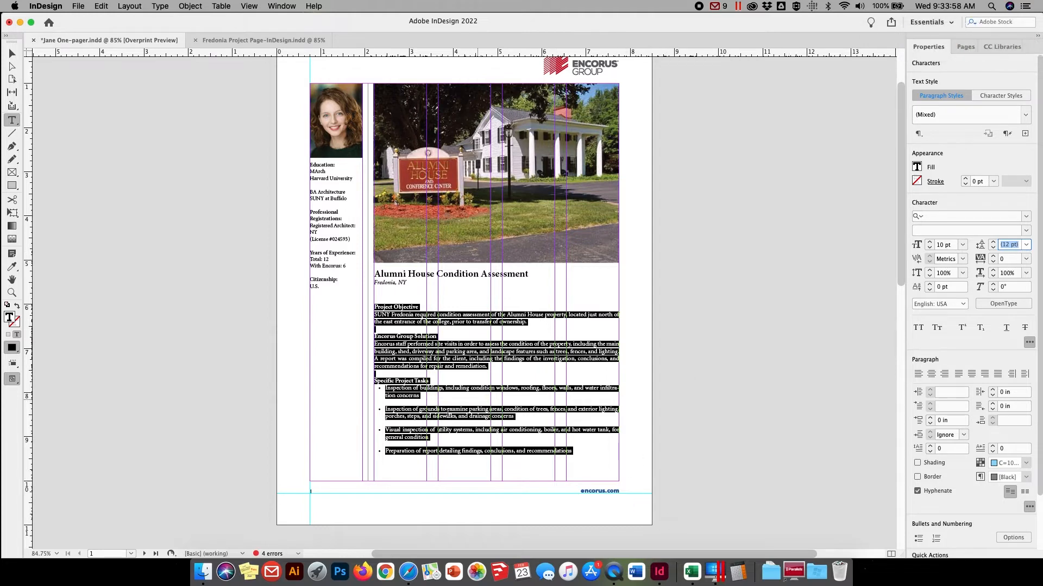
Move the body text frame up just below the title frame to Y 5.76 in and nudge it left to X 2.1961 in
left_click(14, 53)
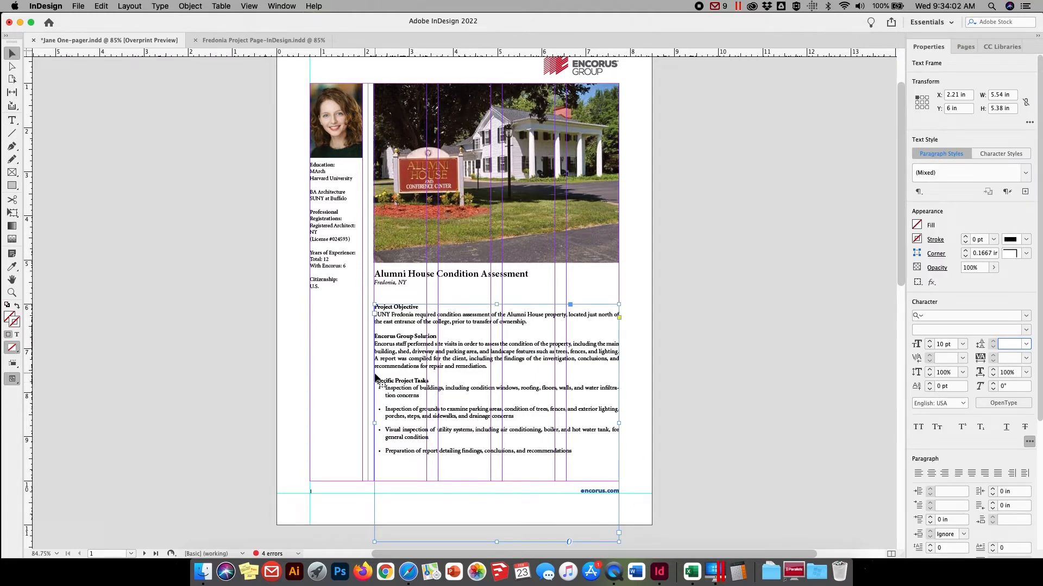
mouse_move(402, 398)
left_mouse_down()
mouse_move(404, 416)
mouse_move(399, 400)
left_mouse_up()
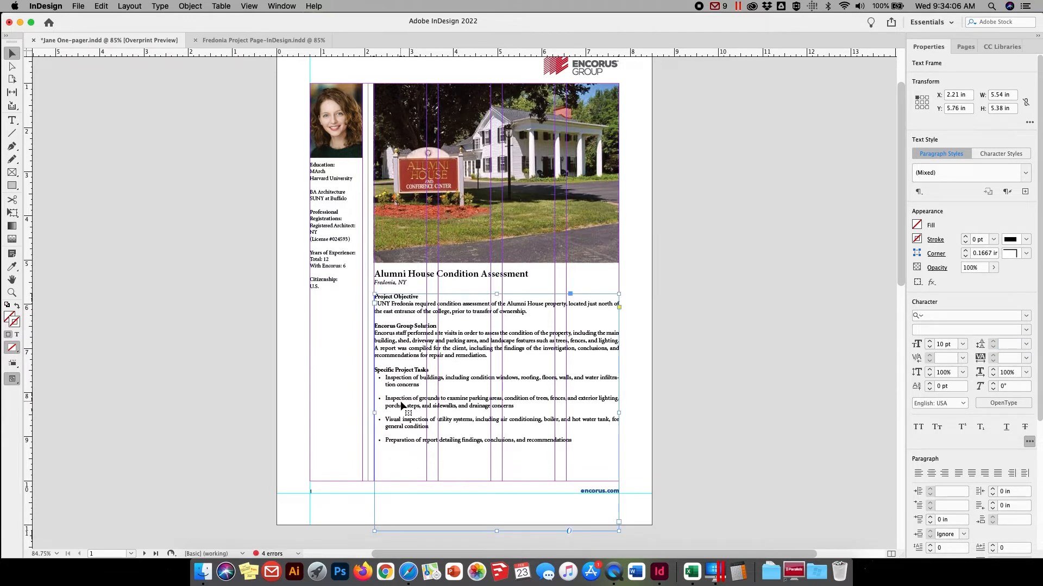
key("Left")
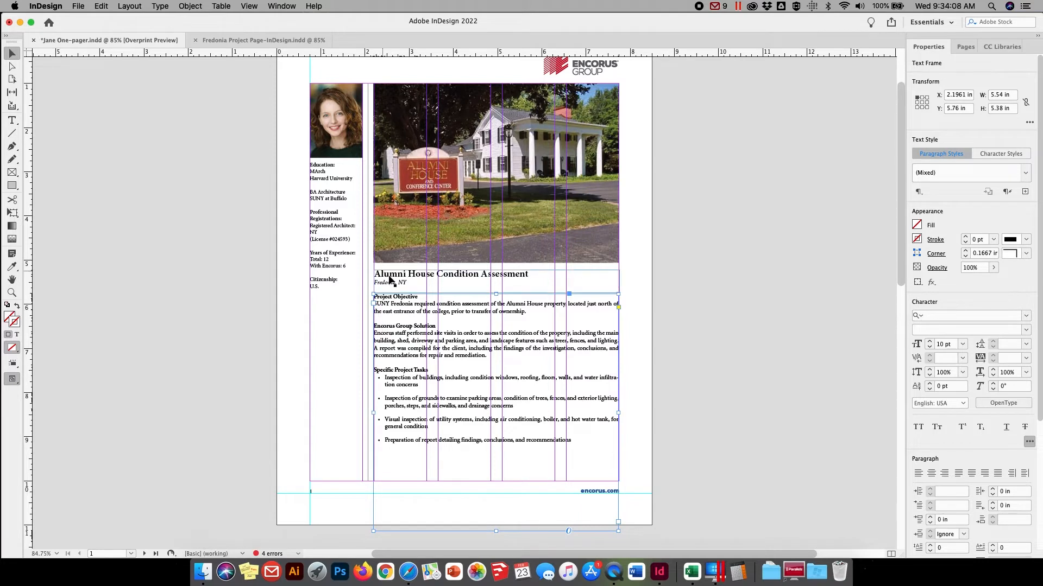
left_click(388, 280)
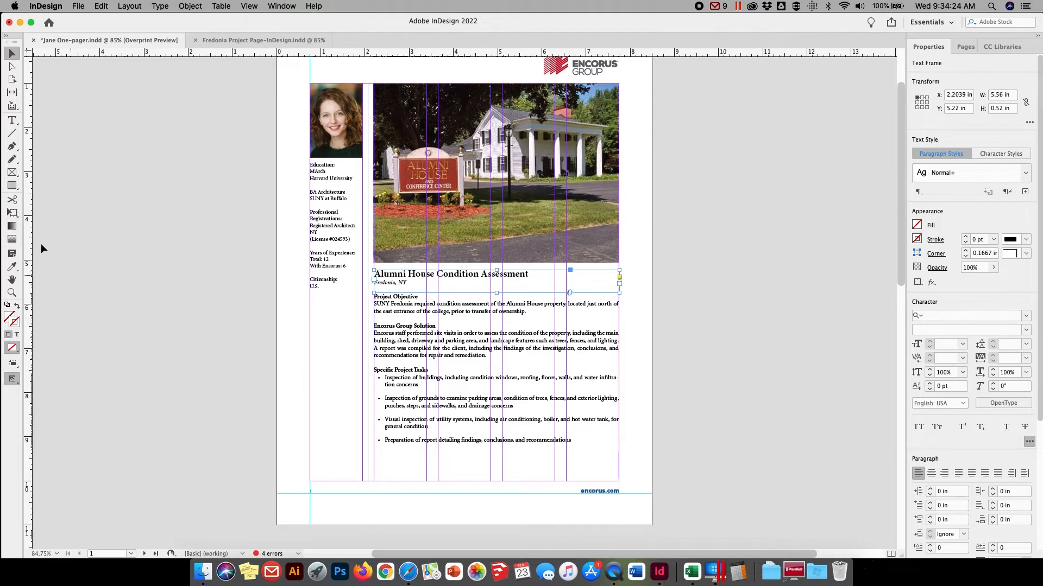
Remove the bullets from the four items under "Specific Project Tasks" and reapply them
left_click(12, 120)
left_click_drag(573, 444, 367, 374)
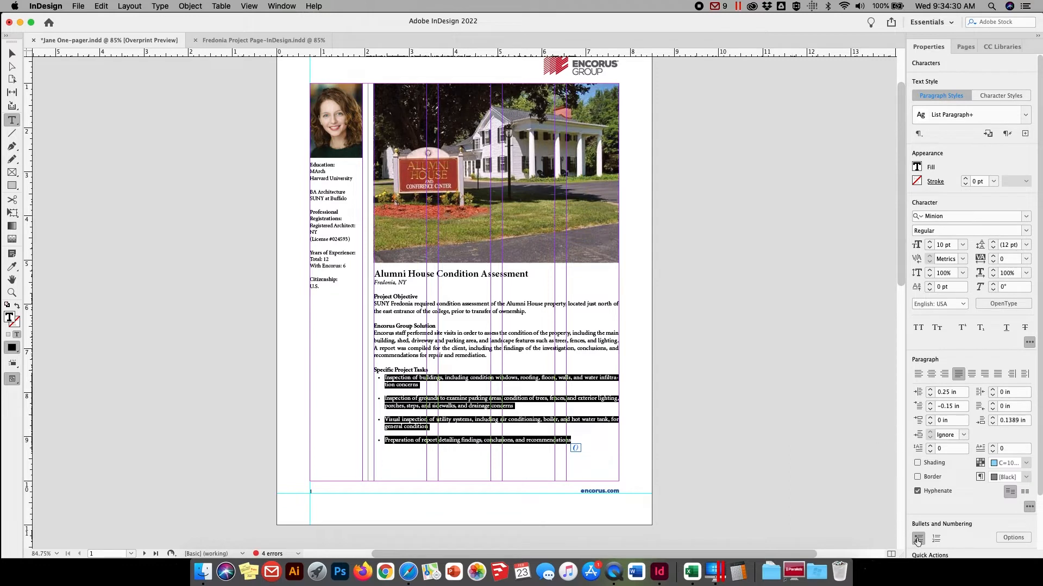
left_click(917, 539)
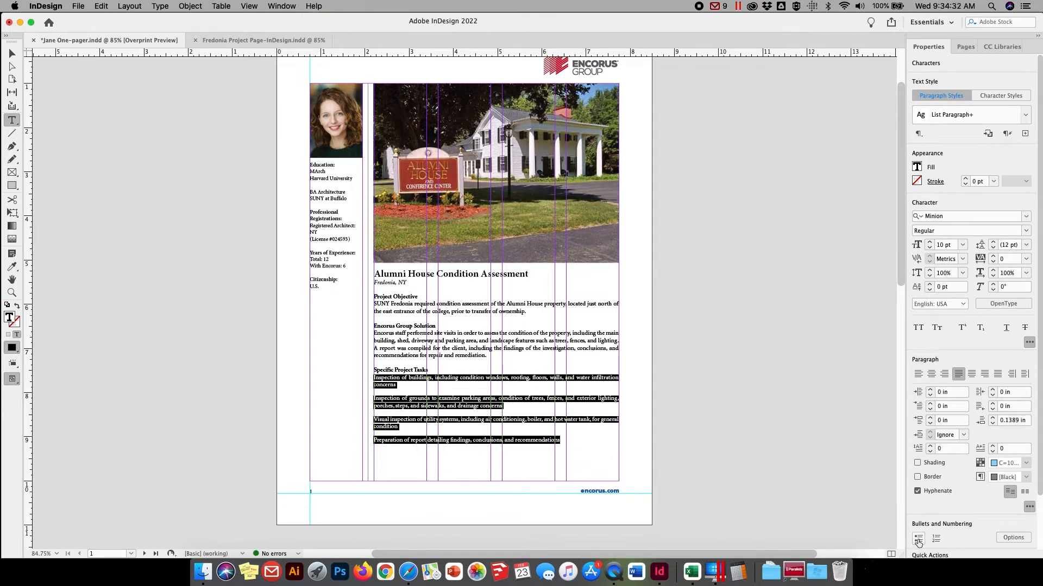
left_click(918, 539)
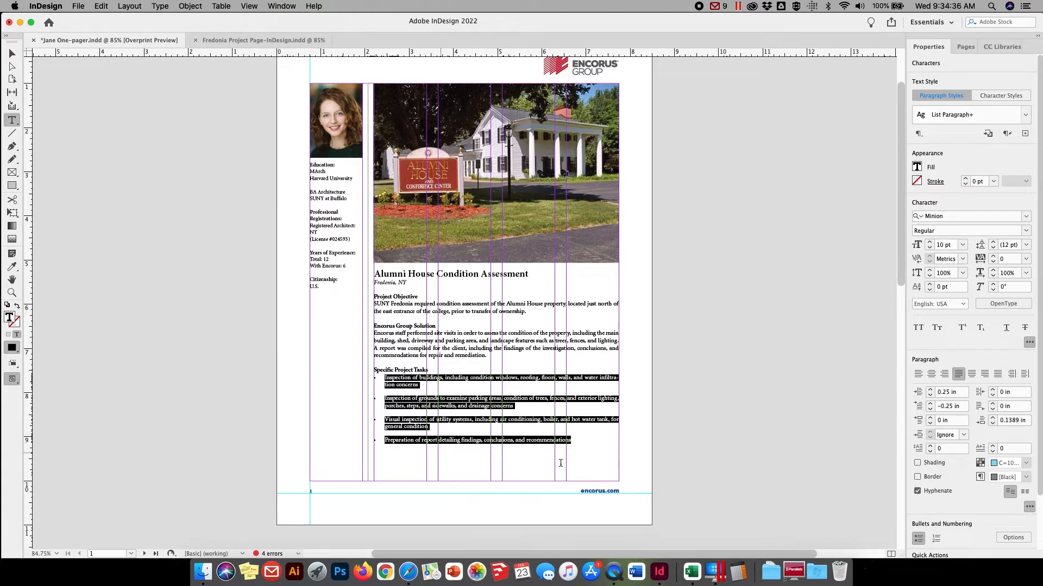
Set the task bullets' left indent to 0.125 in and first line indent to -0.125 in
left_click(1011, 537)
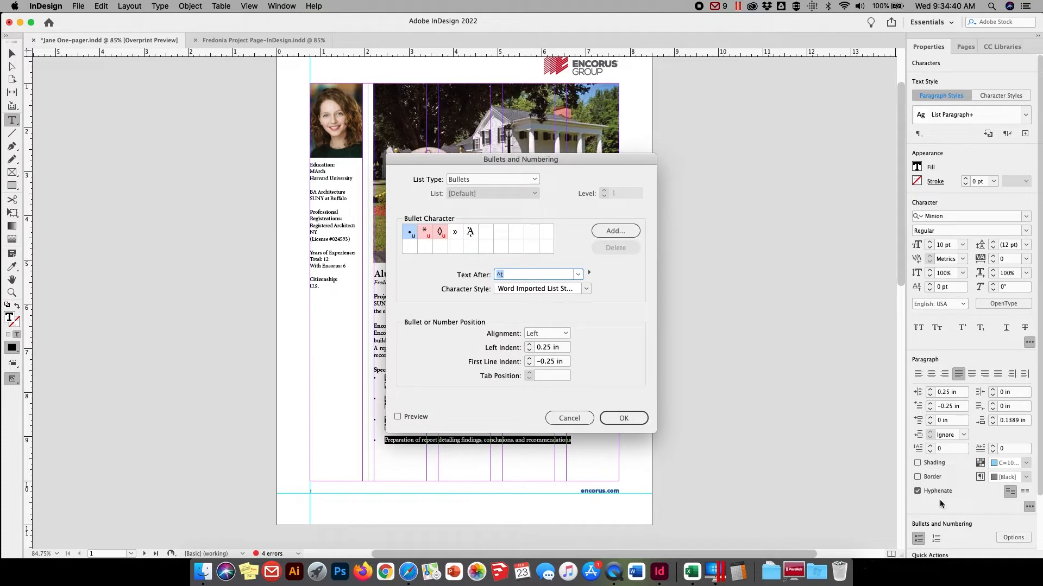
left_click_drag(468, 158, 702, 102)
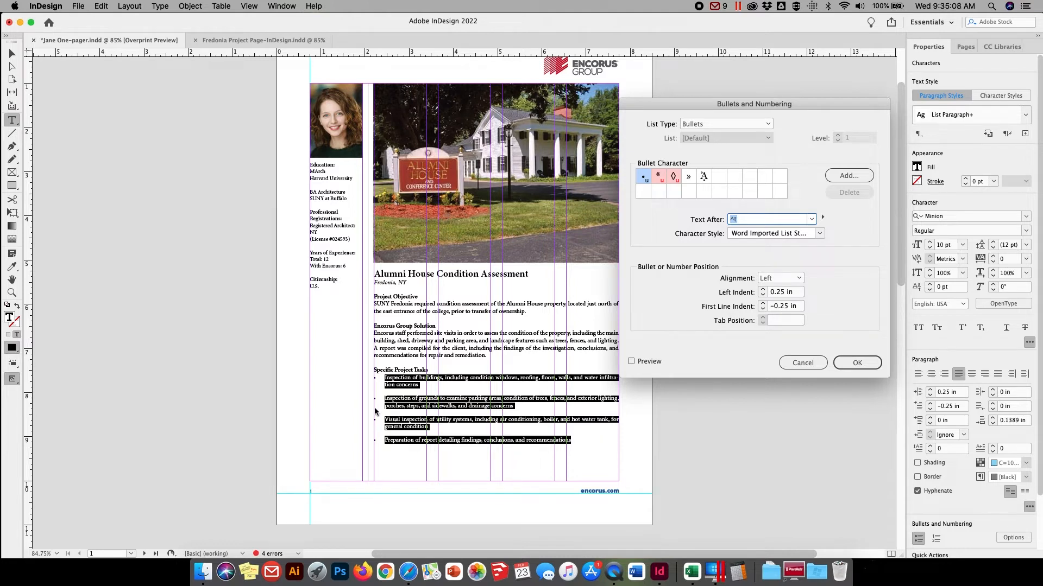
left_click(778, 308)
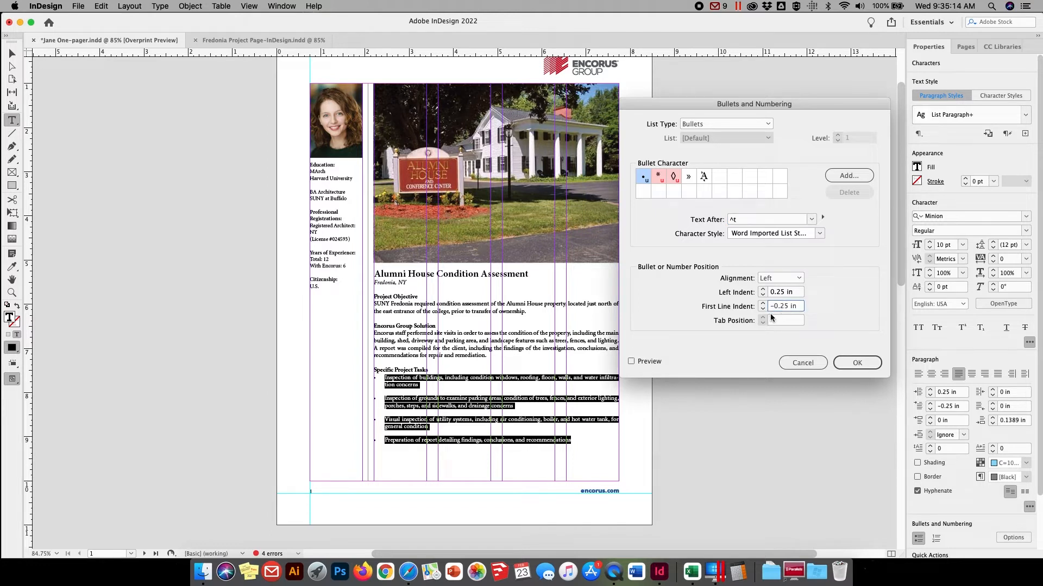
type("1")
key("Tab")
left_click(778, 291)
type("1")
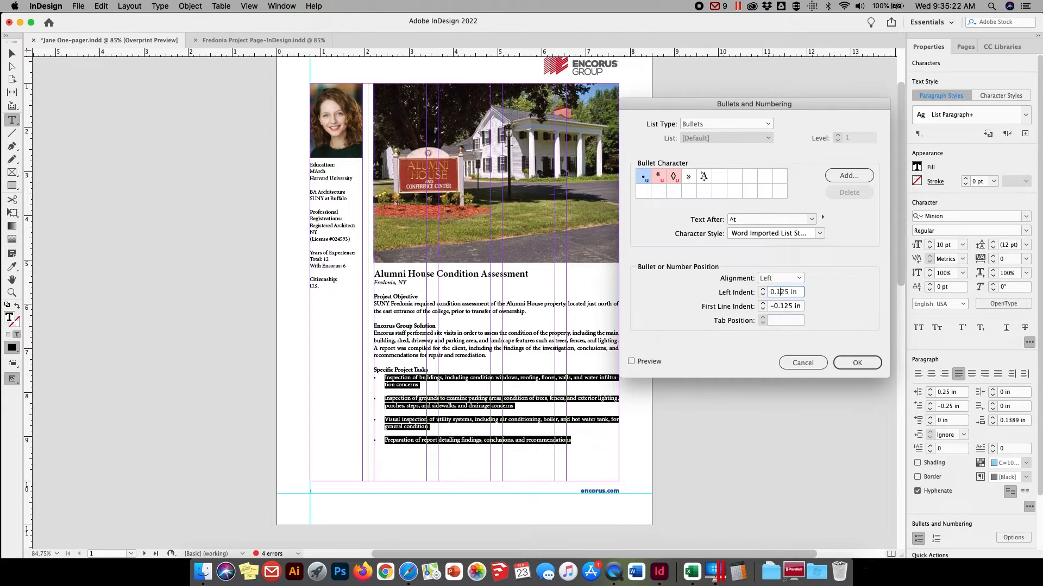
key("Tab")
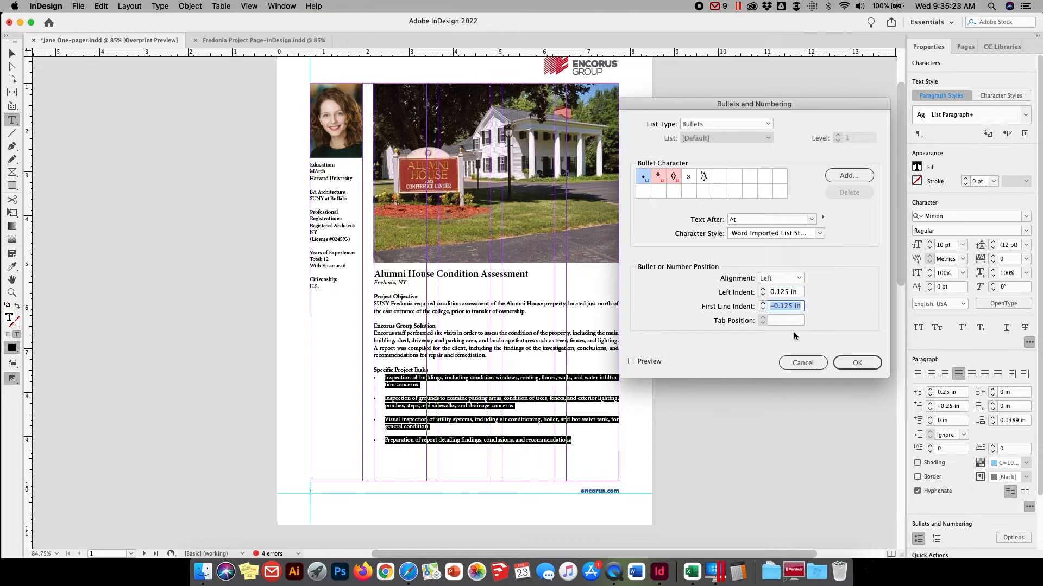
left_click(857, 363)
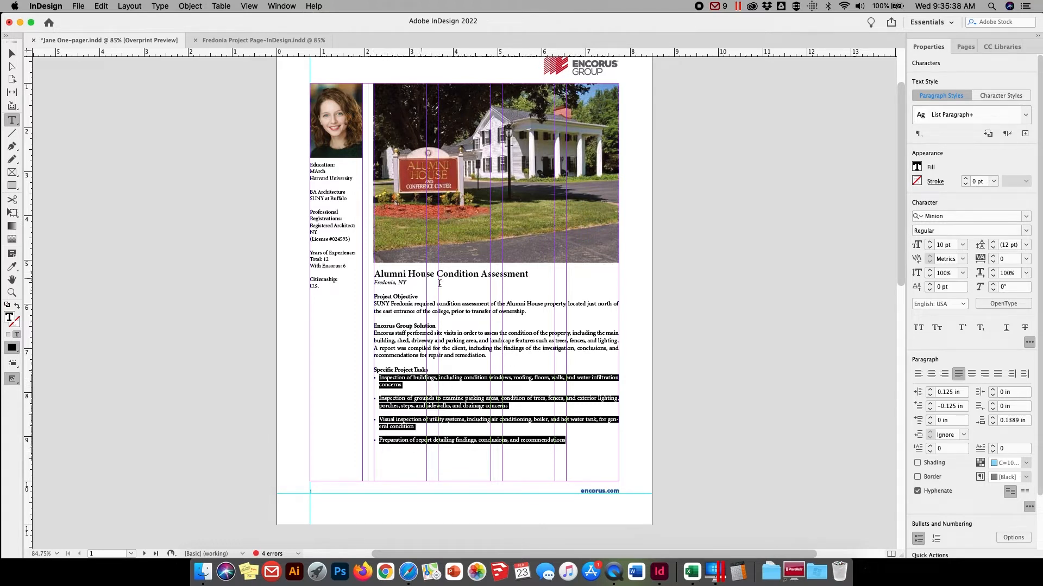
Shorten the body text frame to the page's lower margin, making it about 4.26 in high
left_click(12, 54)
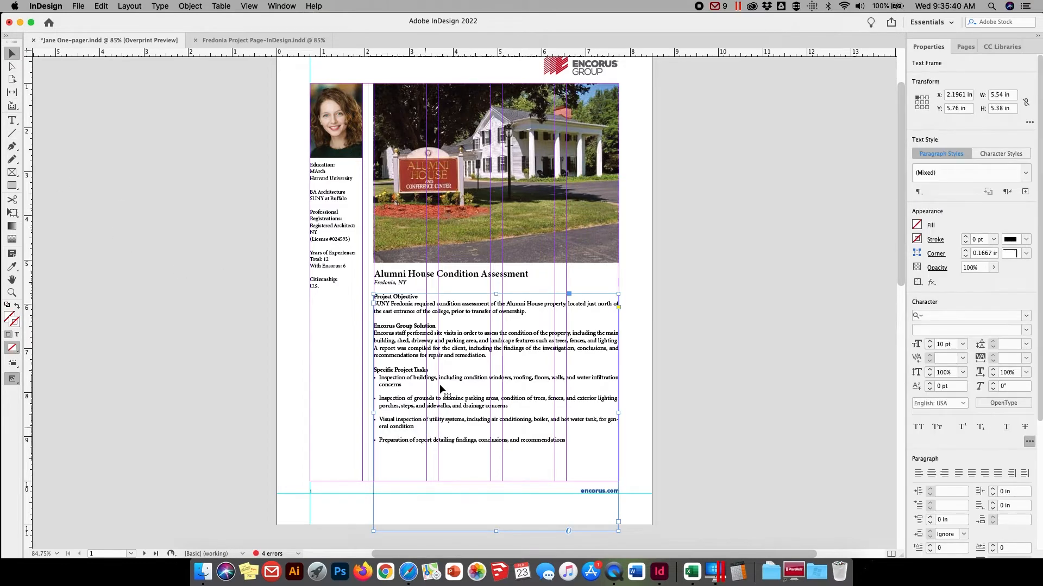
left_click(407, 279)
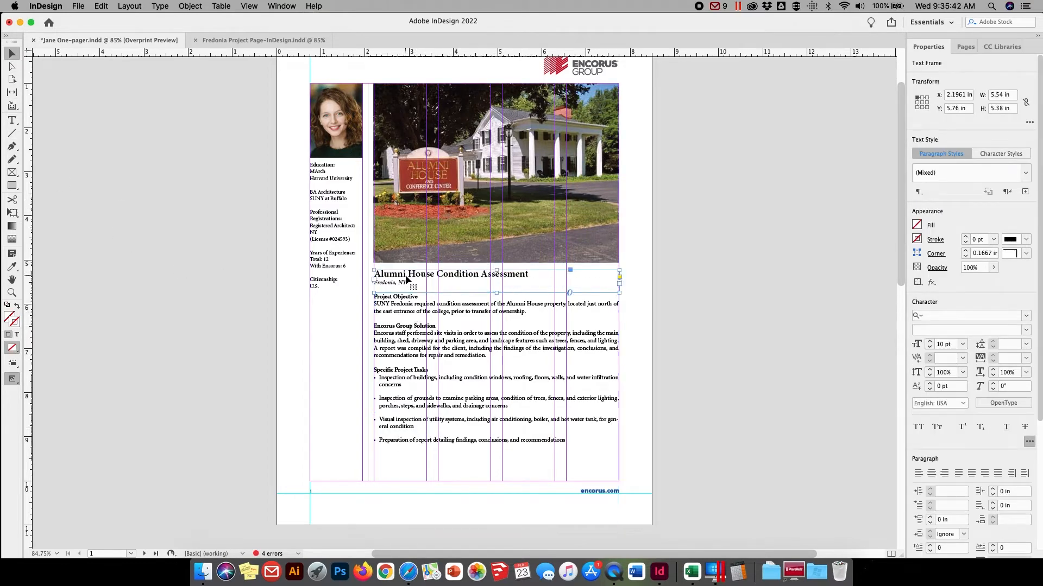
left_click(494, 532)
left_click_drag(497, 531, 487, 480)
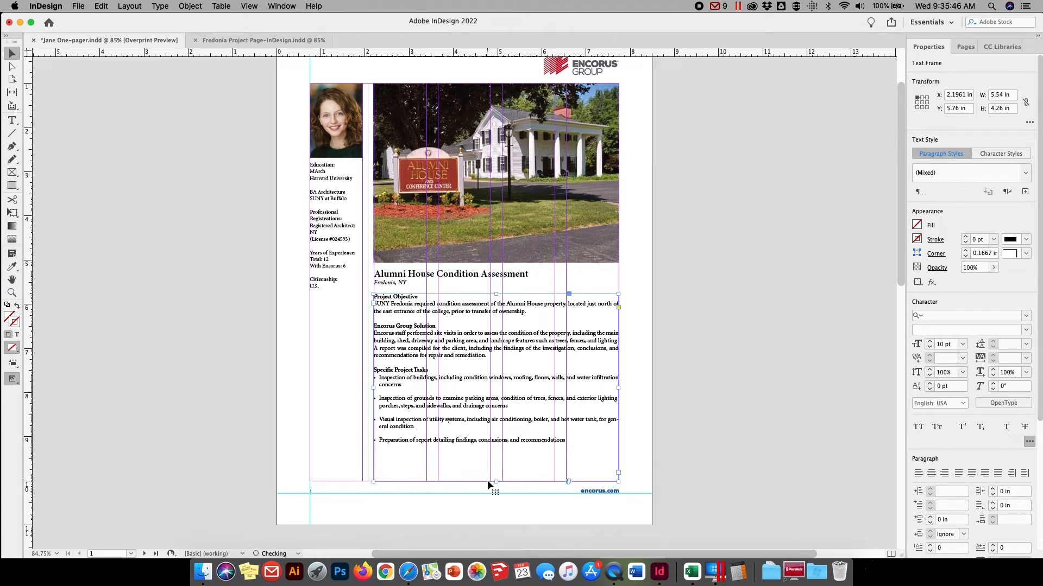
Nudge the body text frame down to Y 5.9267 in and pull its lower edge back to the page margin
left_click(407, 301)
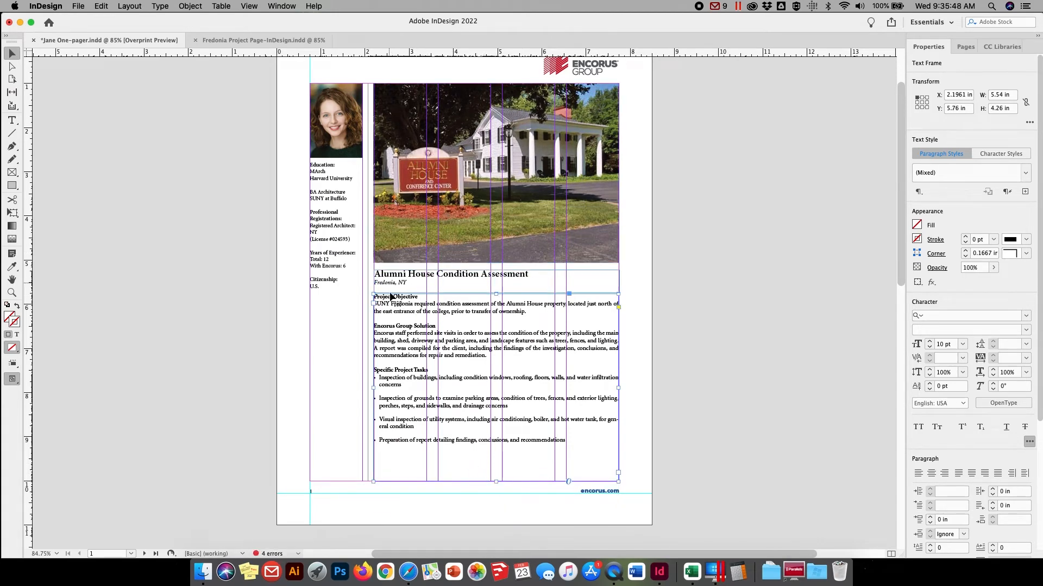
key("Down")
key("Down")
key("Down")
key("Down")
key("Down")
key("Down")
key("Down")
key("Down")
key("Down")
key("Down")
key("Down")
key("Down")
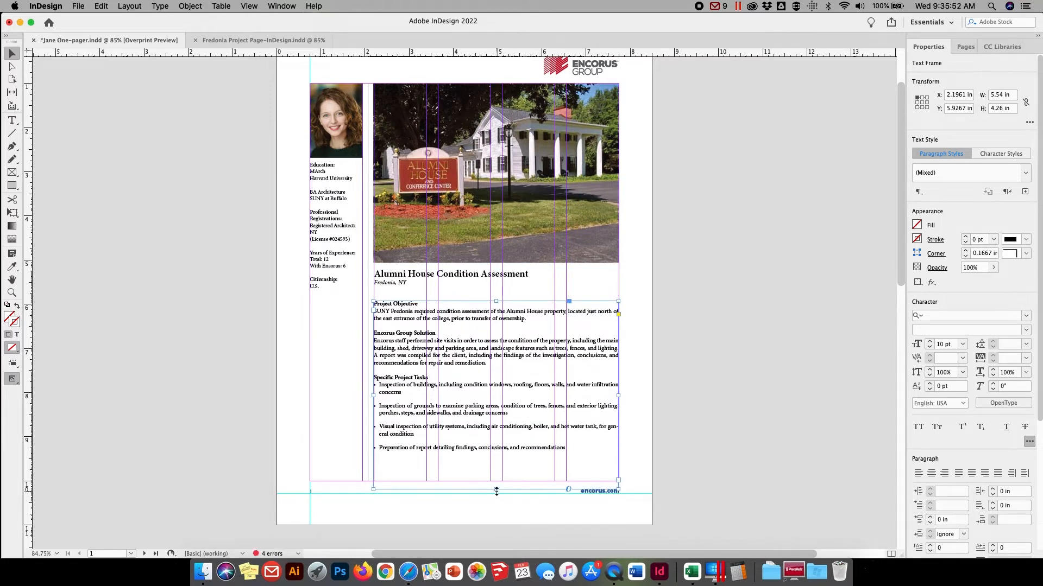
left_click_drag(496, 491, 497, 482)
left_click(216, 278)
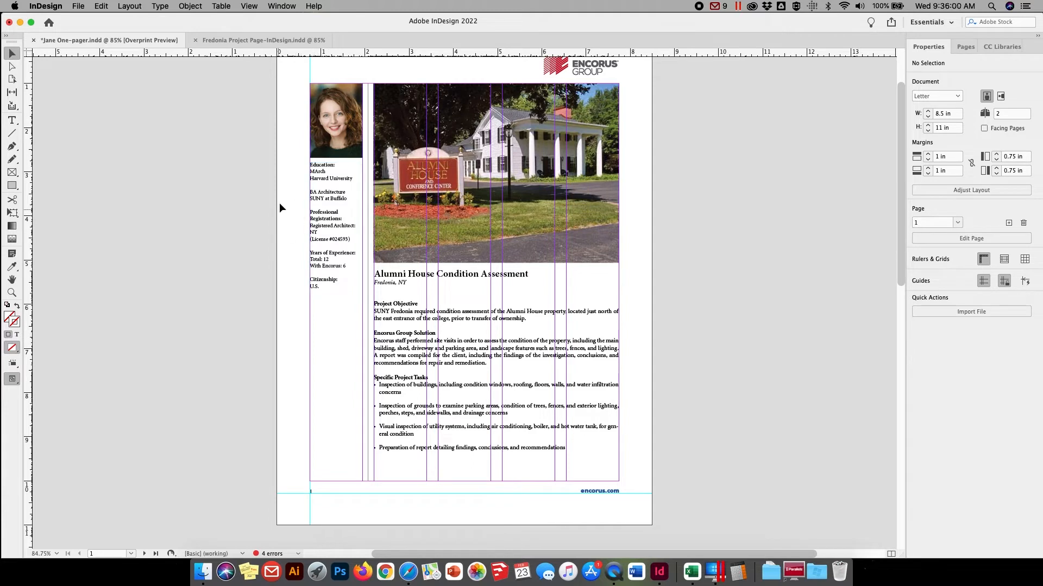
Replace the portrait photo in the sidebar with AlumniHouseGreatRoom3.jpeg, keeping the default image import options
left_click(325, 113)
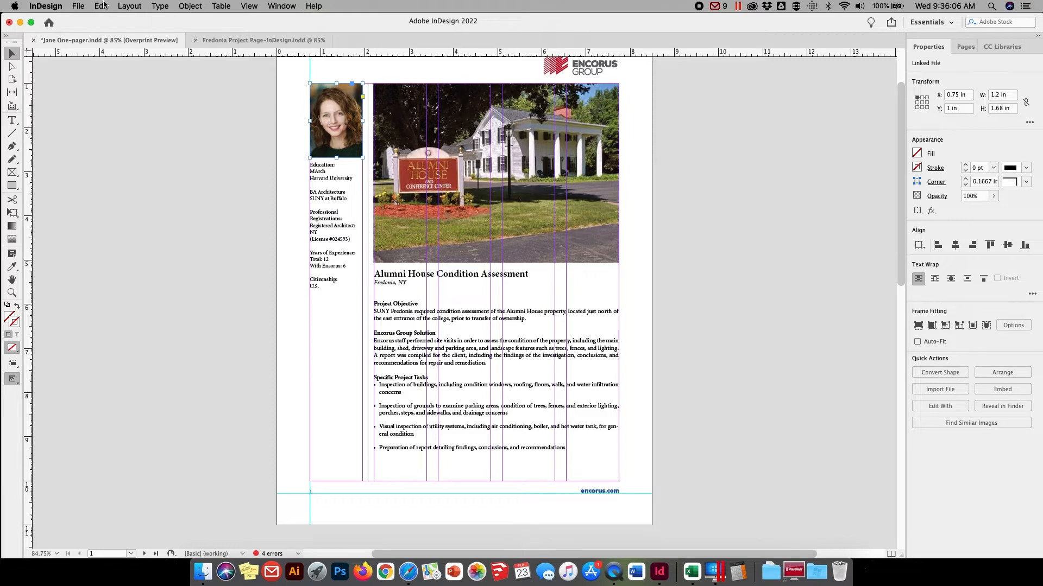
left_click(79, 6)
left_click(94, 144)
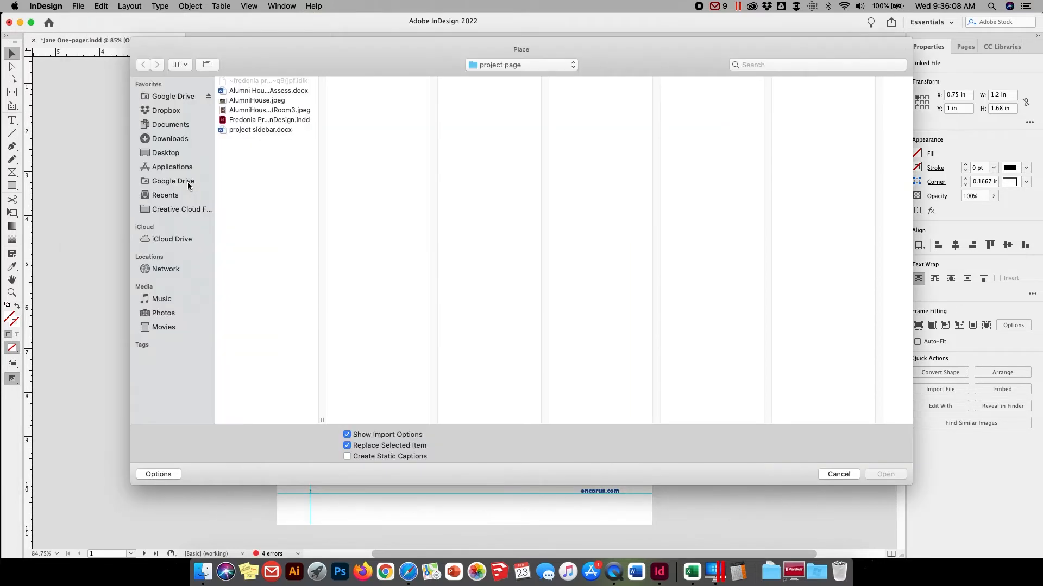
left_click(260, 112)
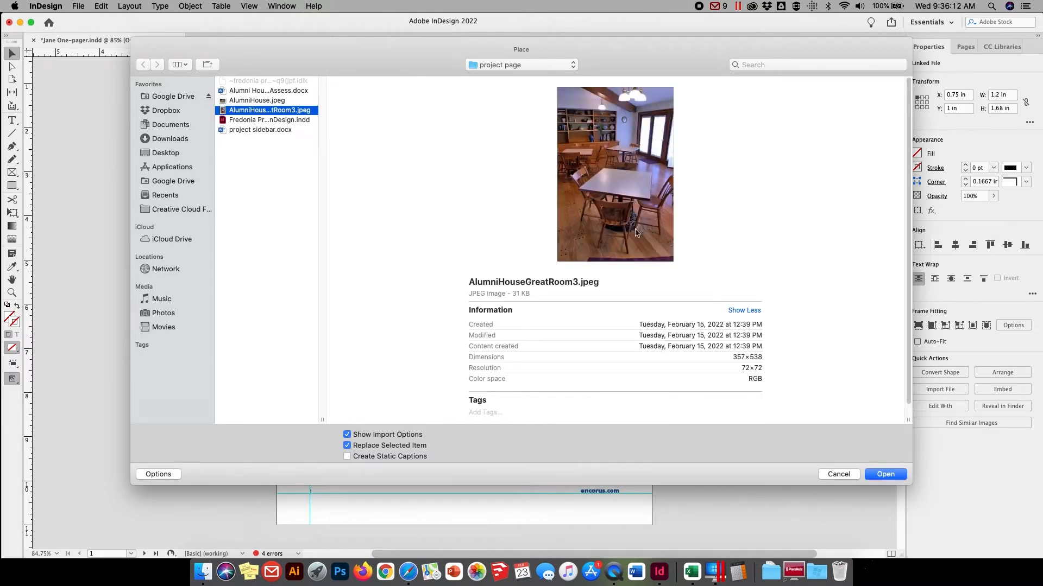
left_click(884, 475)
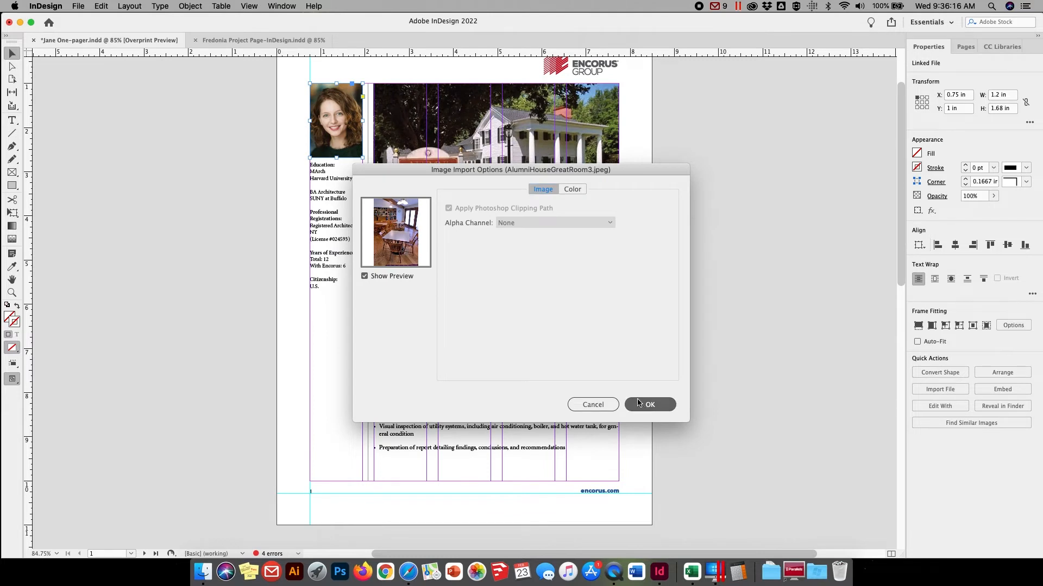
left_click(639, 403)
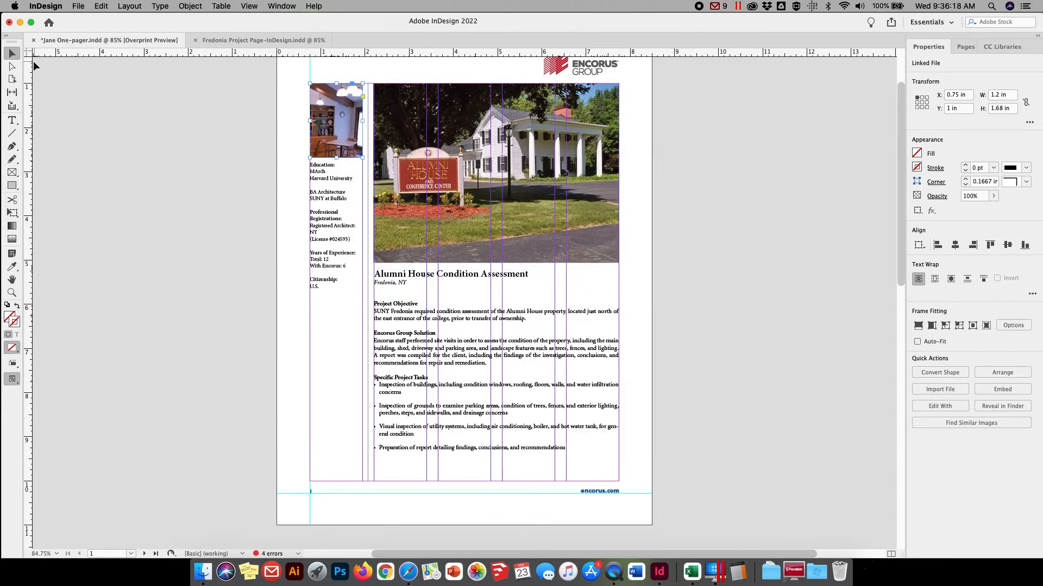
Scale the great room image inside its sidebar frame down to about 1.34 by 2.02 in, keeping the frame filled
left_click(12, 65)
left_click(324, 119)
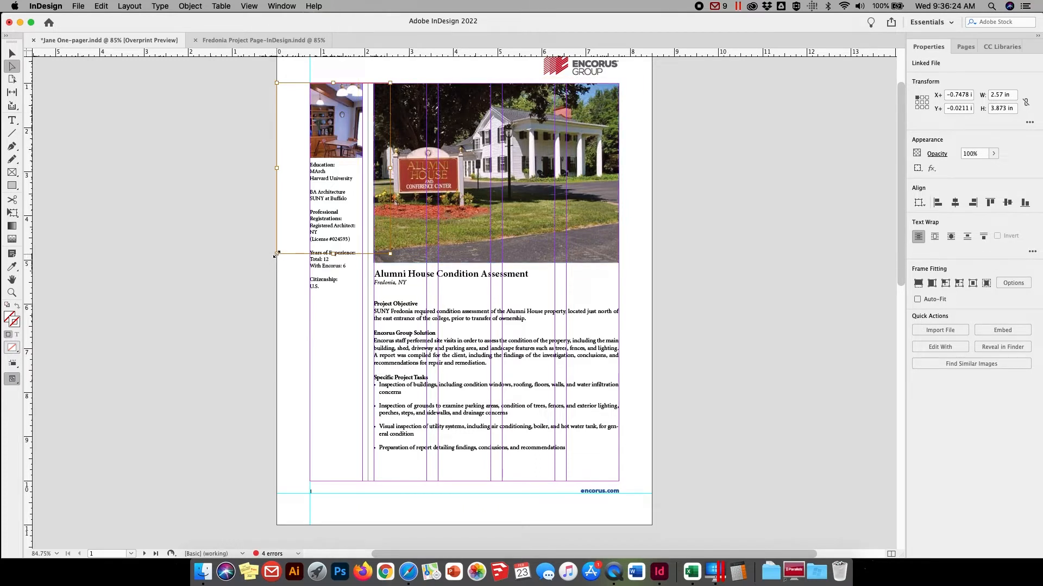
left_click_drag(276, 253, 306, 209)
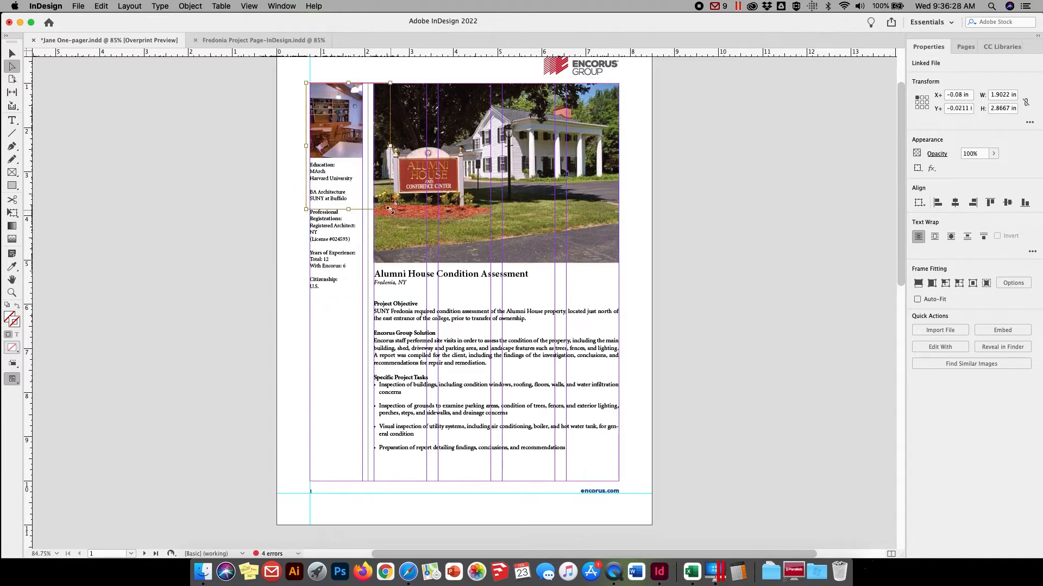
left_click_drag(390, 210, 363, 172)
Move the sidebar text frame down to make room and extend the photo frame's lower edge to a height of 1.945 in
left_click(11, 294)
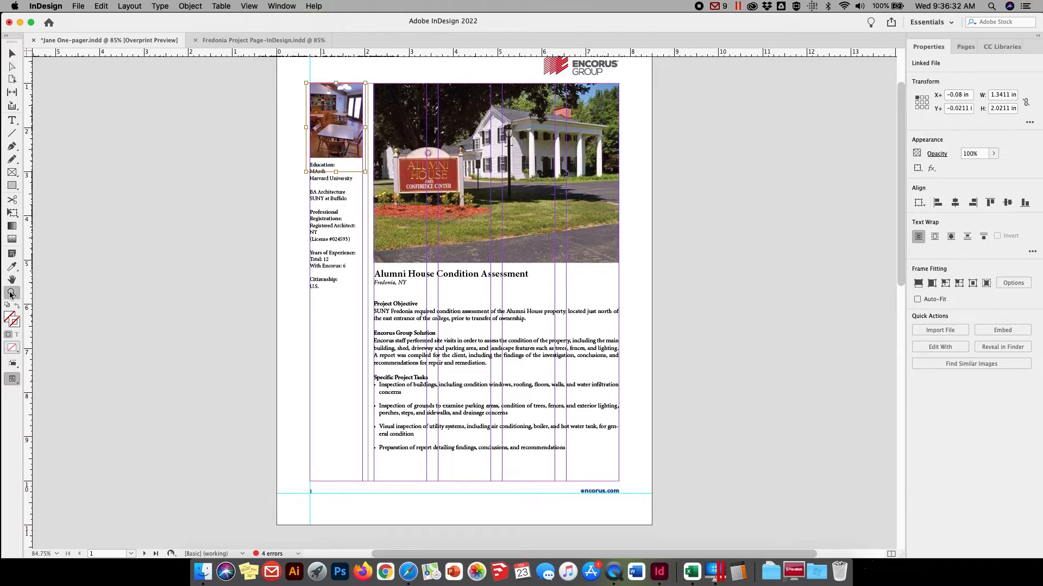
left_click_drag(267, 69, 432, 199)
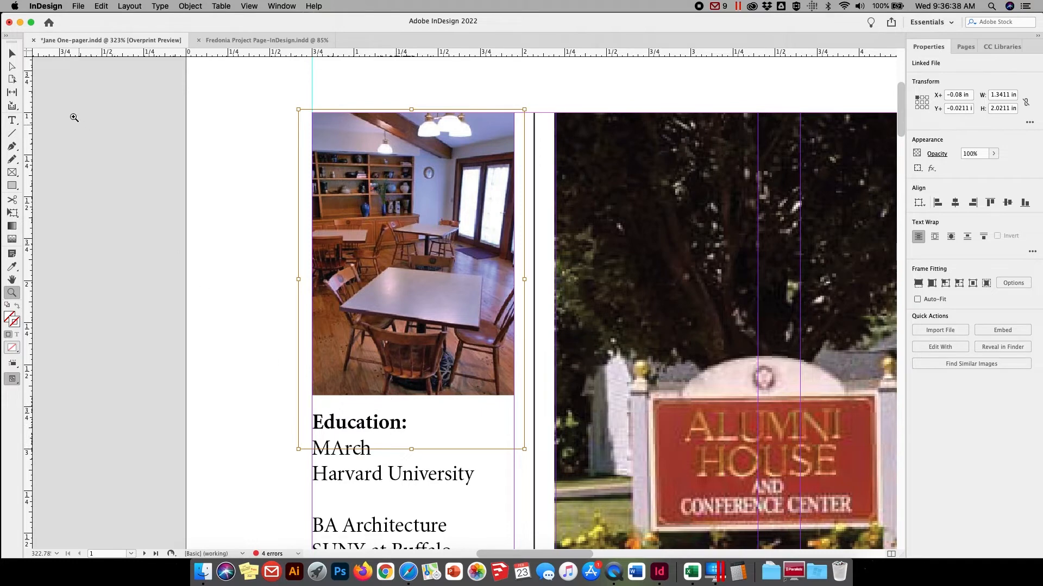
left_click(13, 54)
left_click(349, 447)
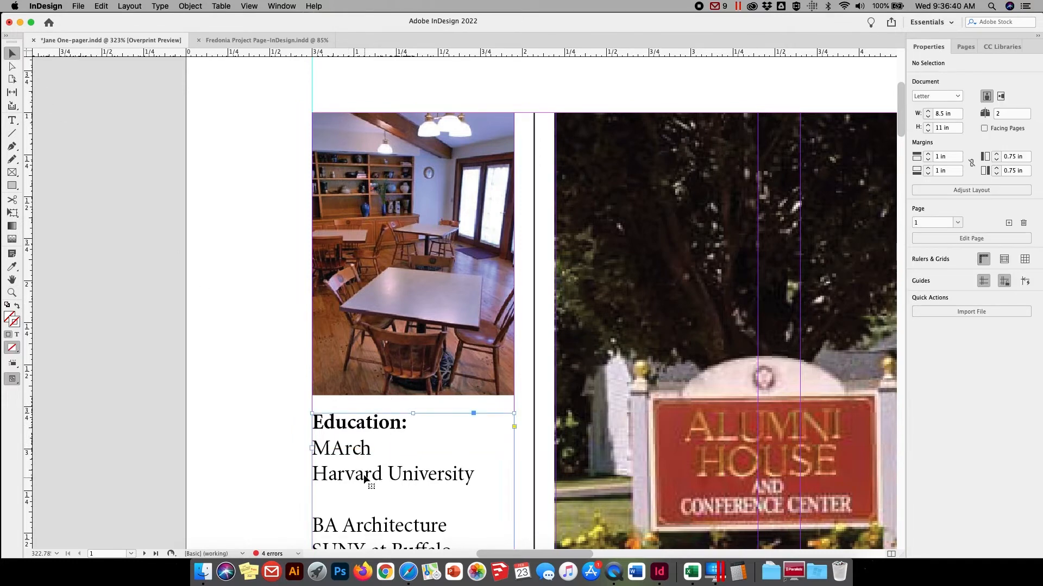
left_click_drag(338, 432, 338, 509)
left_click(358, 386)
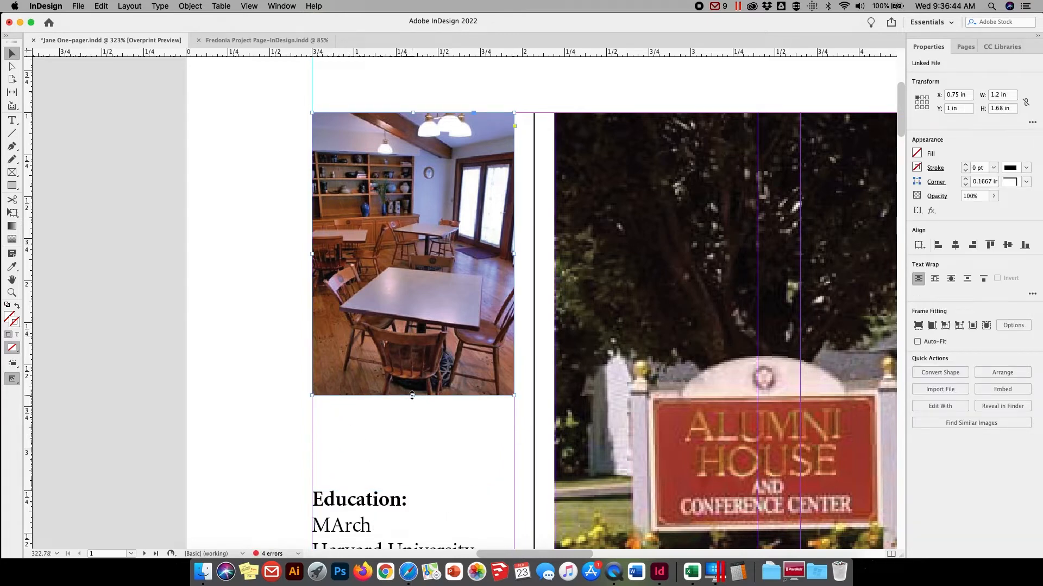
left_click_drag(413, 396, 413, 396)
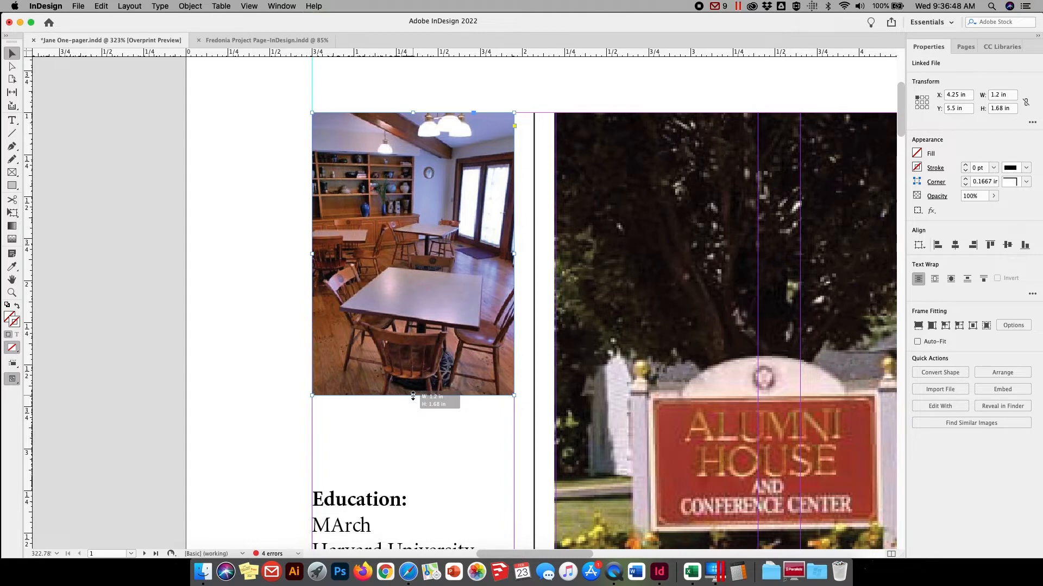
left_click_drag(413, 396, 413, 441)
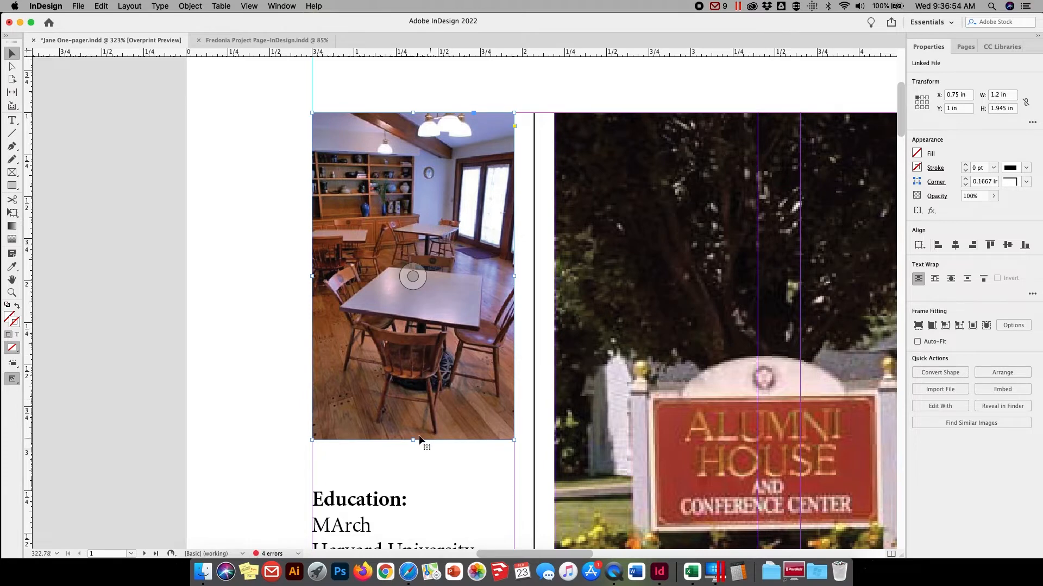
left_click(254, 302)
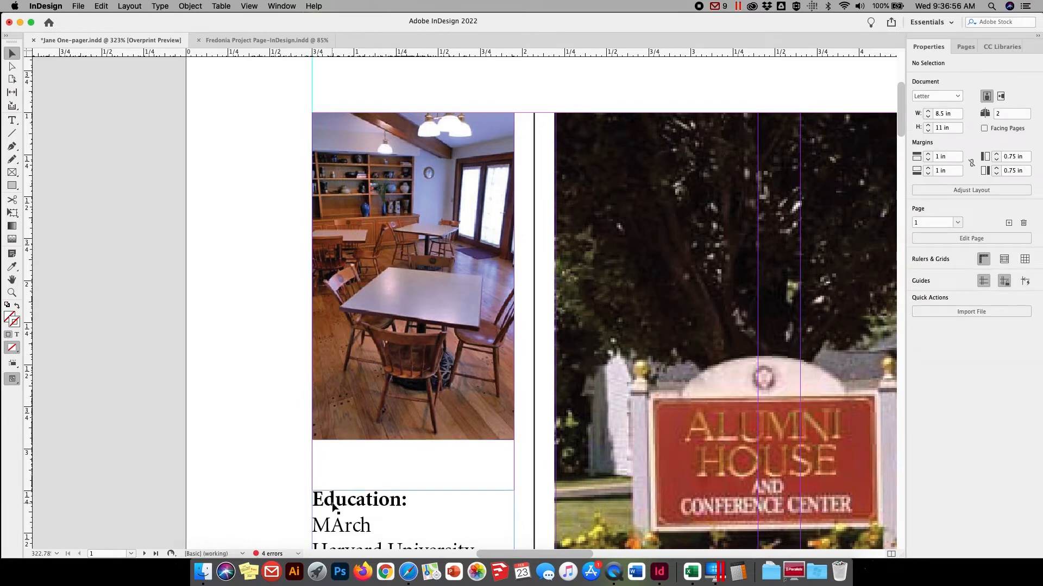
Move the sidebar text frame up closer to the photo, to Y 3.1 in, and view the whole page
left_click_drag(333, 507, 331, 480)
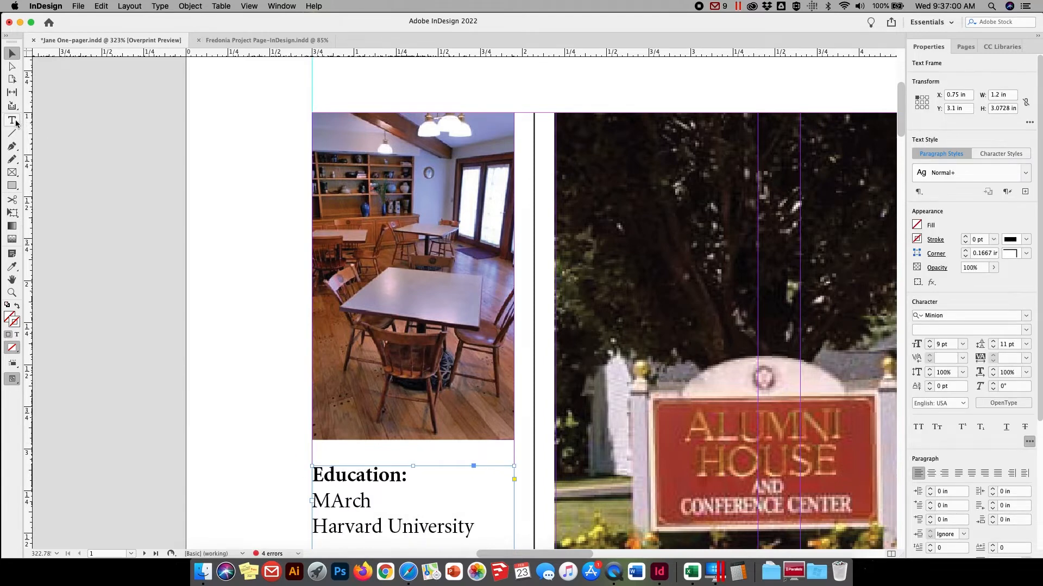
left_click(248, 6)
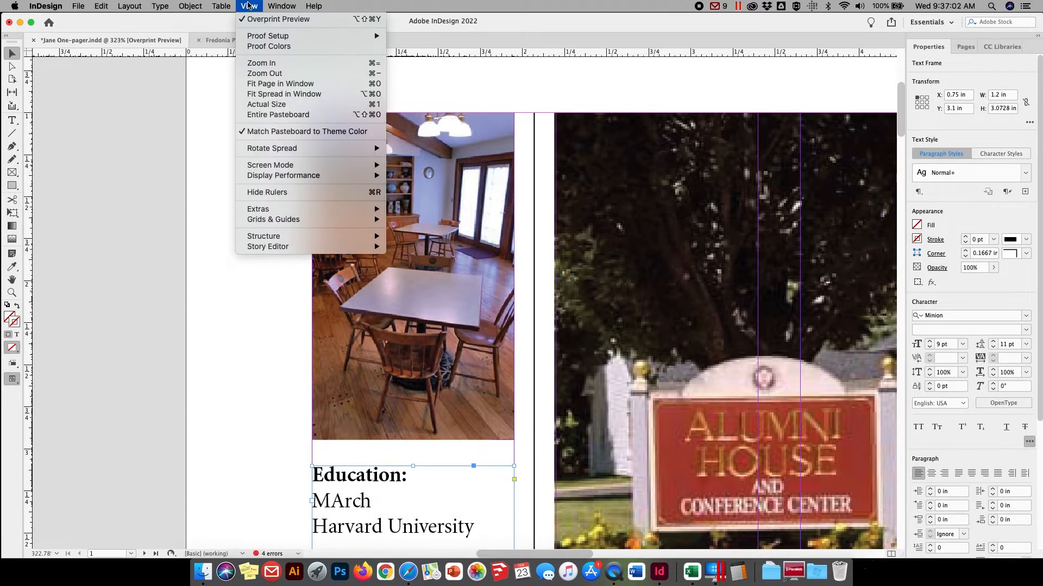
left_click(256, 85)
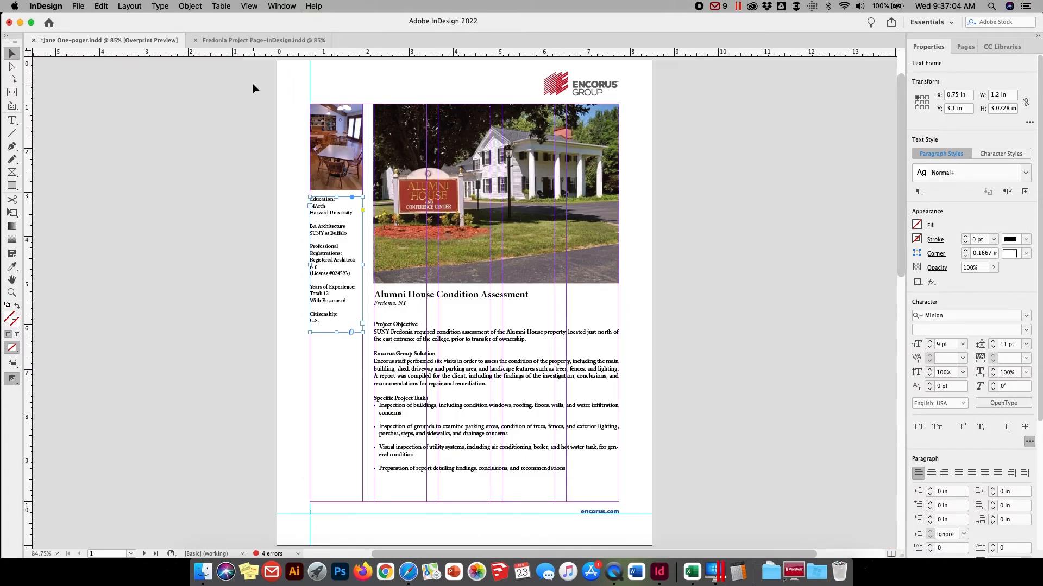
left_click(216, 67)
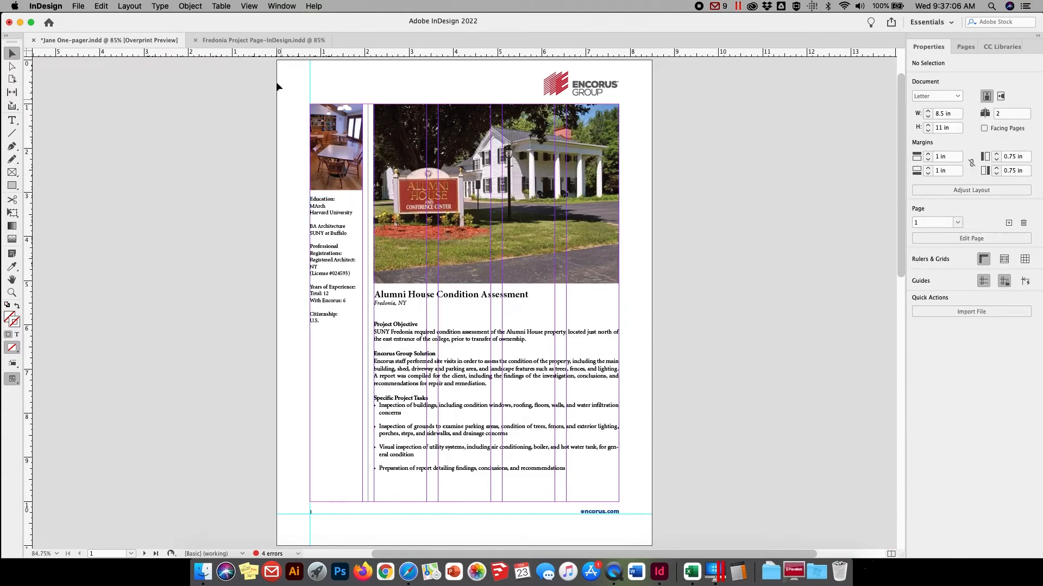
Check the page layout in Preview screen mode and return to Normal mode
left_click(244, 6)
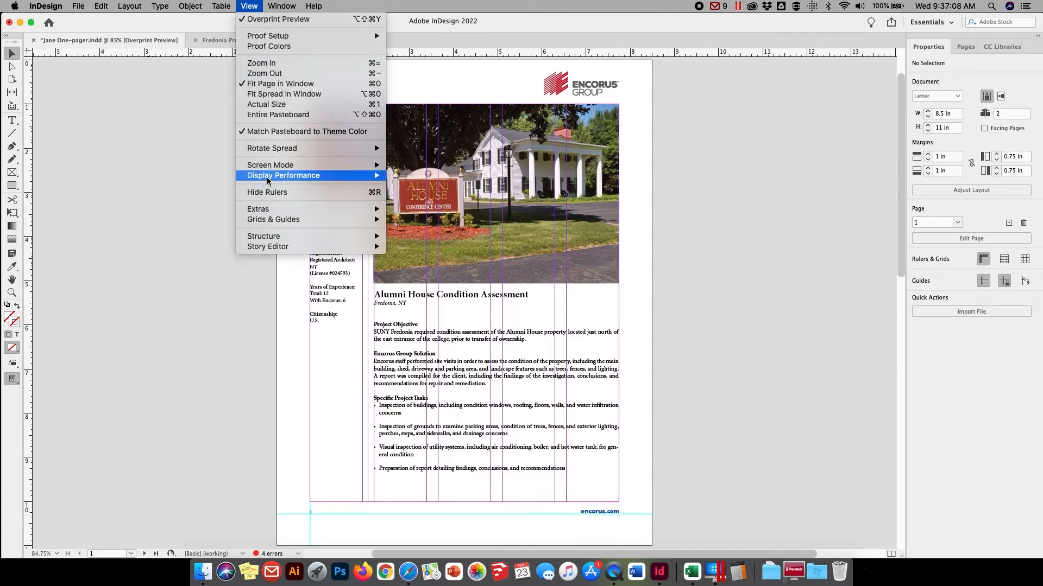
mouse_move(270, 149)
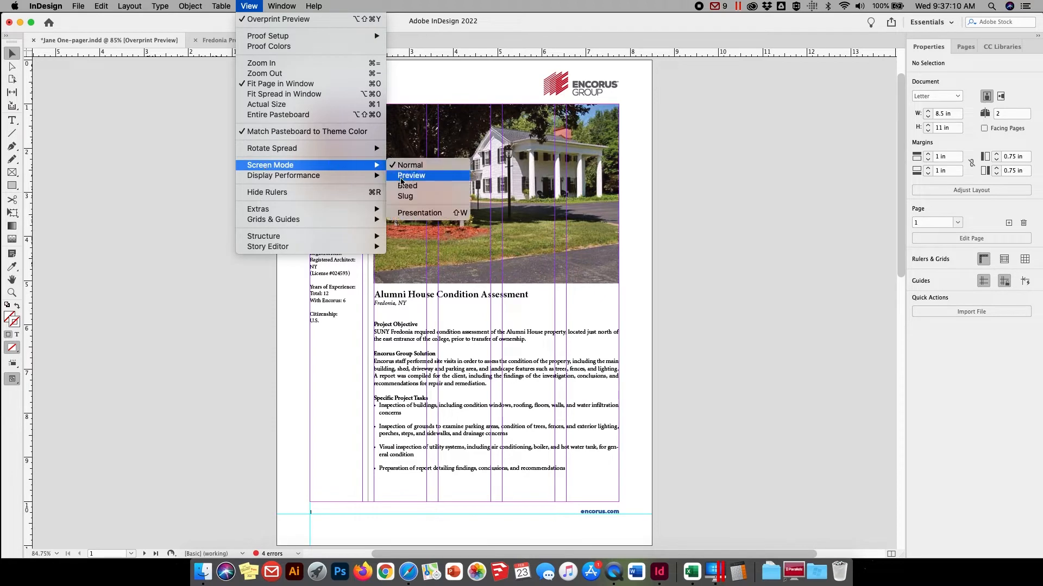
left_click(412, 175)
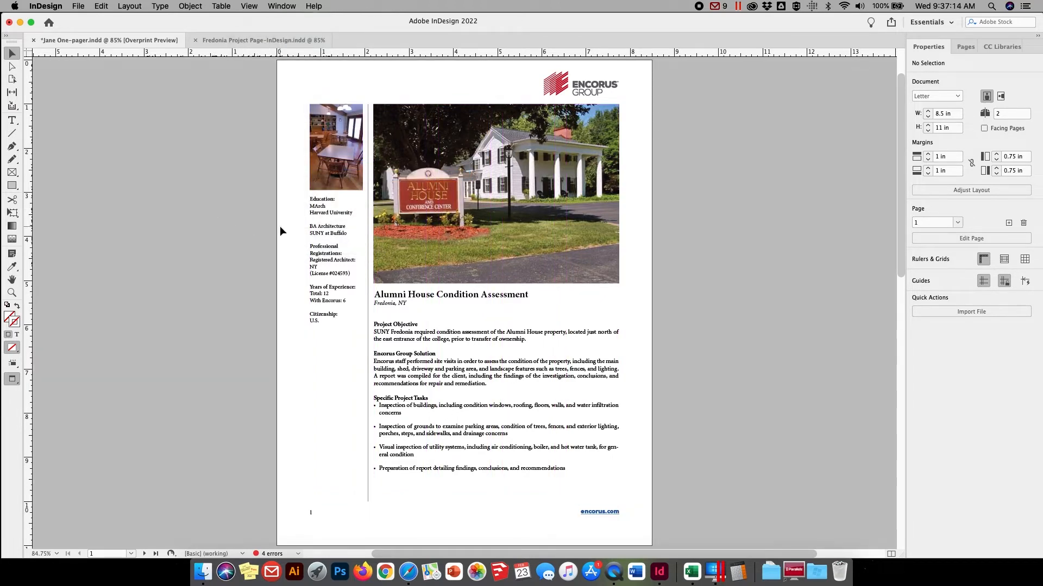
left_click(249, 6)
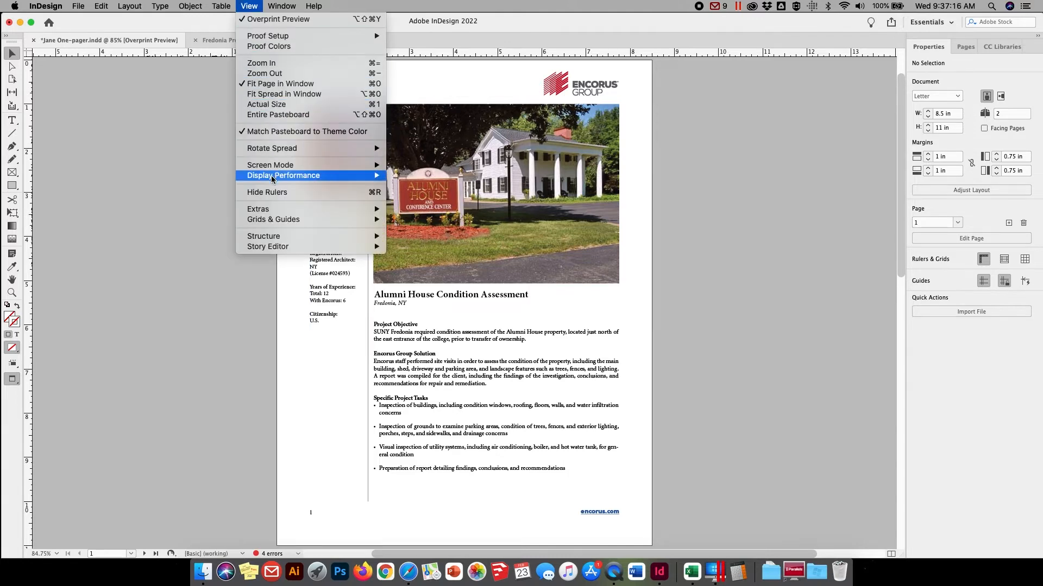
mouse_move(295, 166)
left_click(413, 166)
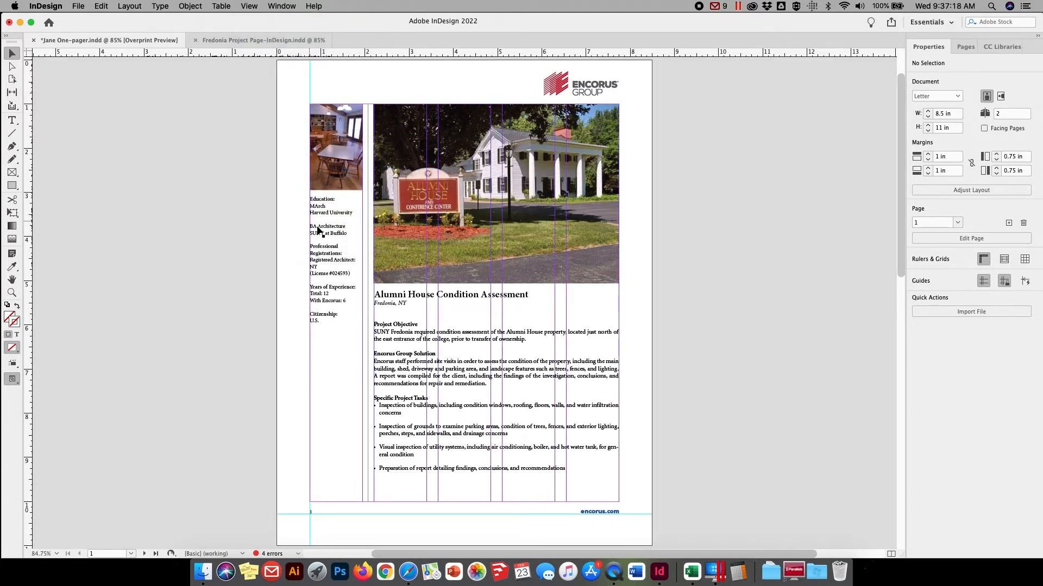
Replace all the sidebar text with project sidebar.docx, preserving styles and formatting from text and tables
double_click(327, 301)
left_click_drag(320, 321, 269, 193)
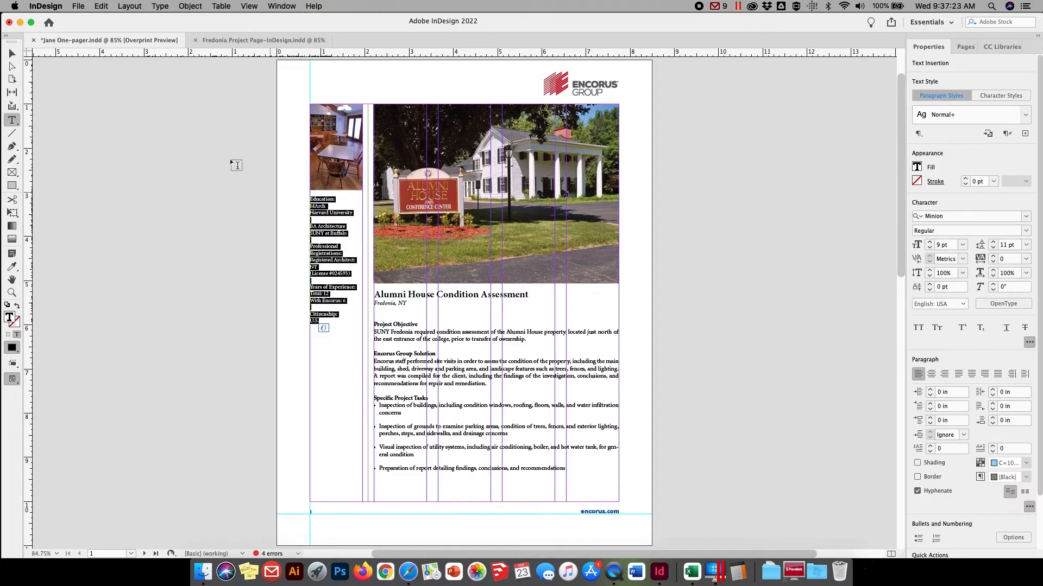
left_click(101, 8)
mouse_move(79, 7)
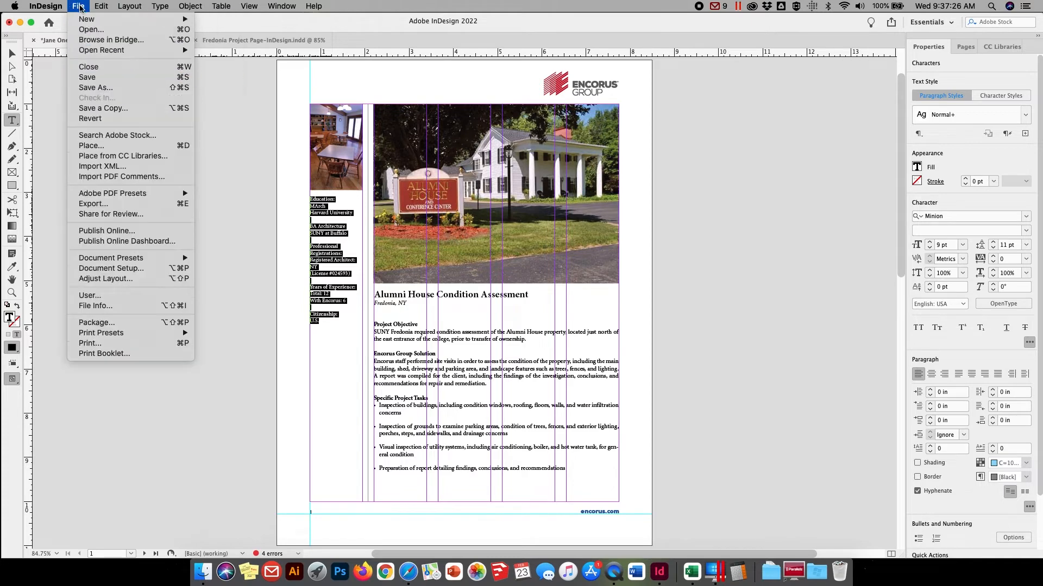
left_click(97, 146)
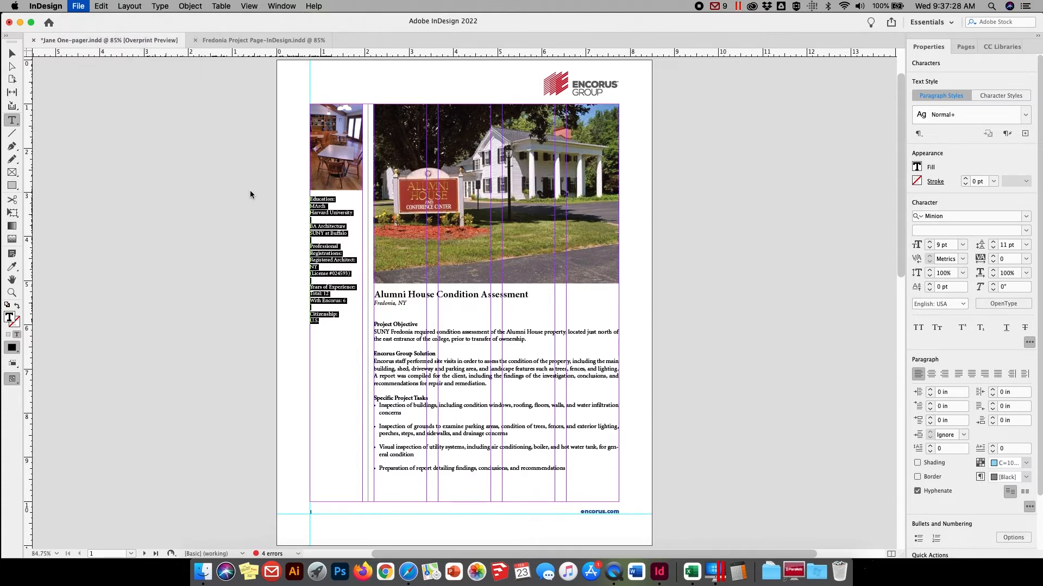
left_click(248, 130)
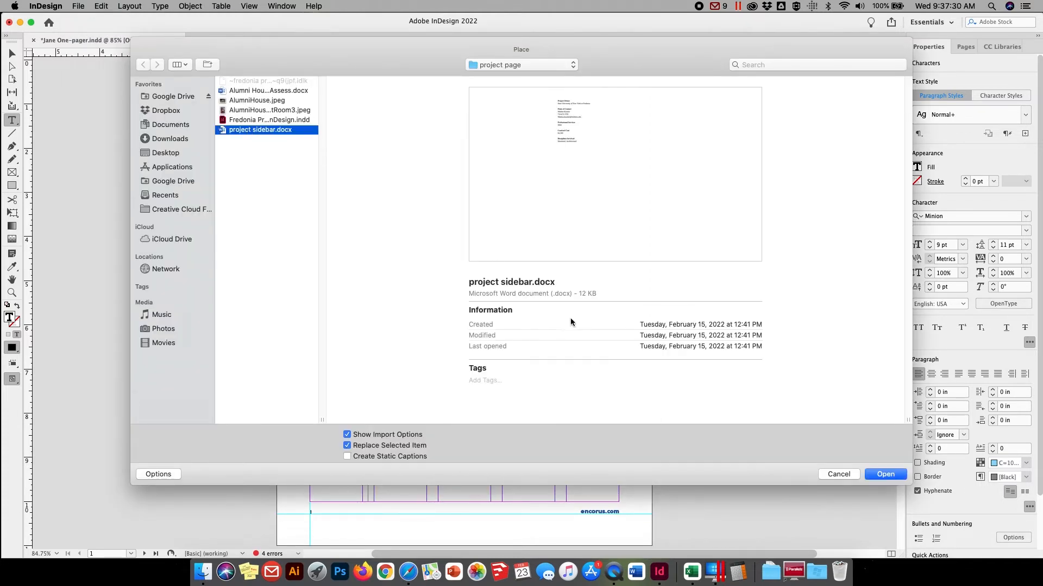
left_click(884, 475)
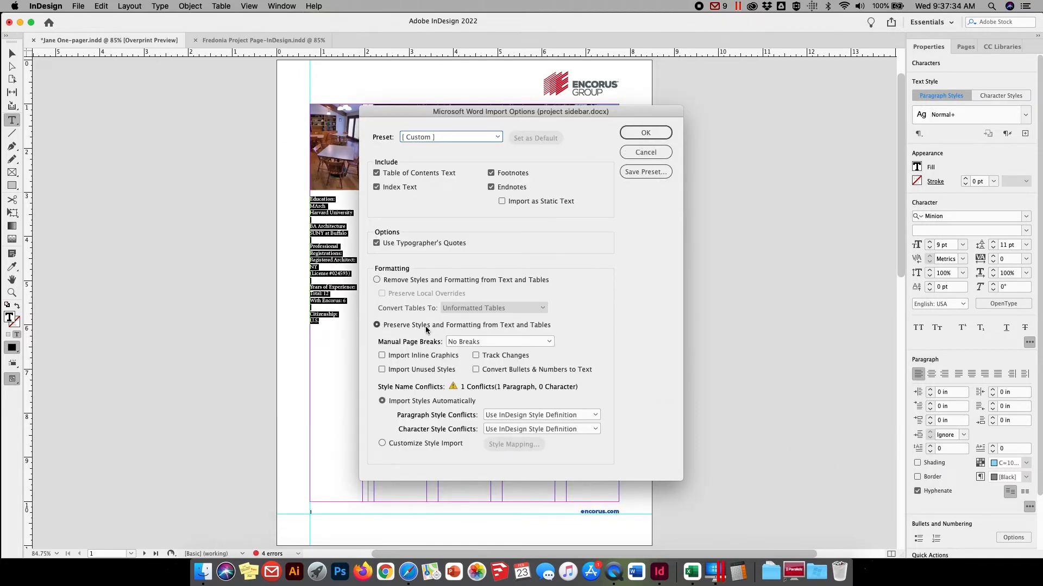
left_click(651, 133)
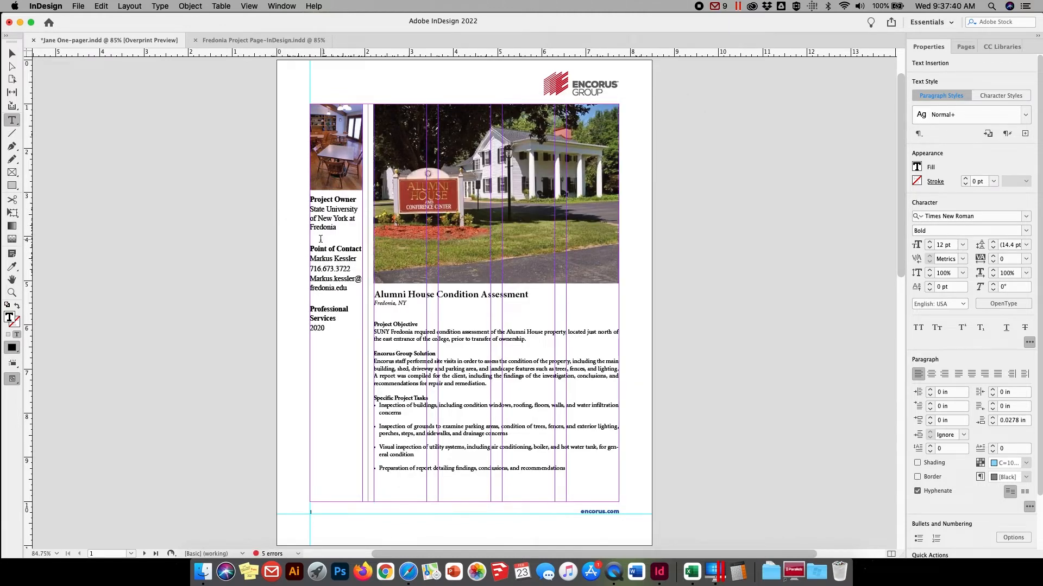
Set all of the imported sidebar text to the Minion font in the Regular style
mouse_move(321, 245)
left_mouse_down()
mouse_move(334, 263)
mouse_move(325, 259)
left_mouse_up()
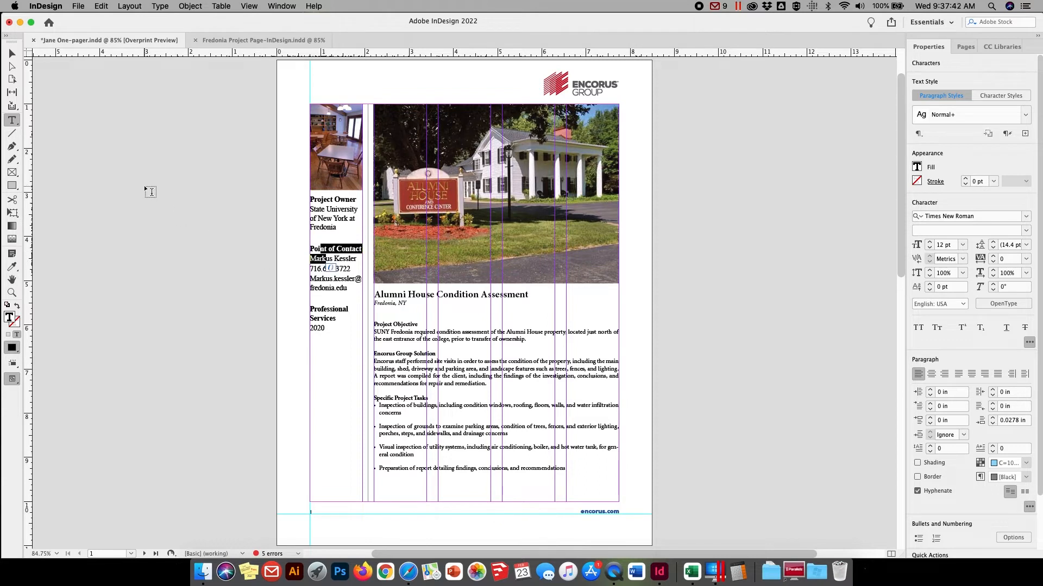
key("super+a")
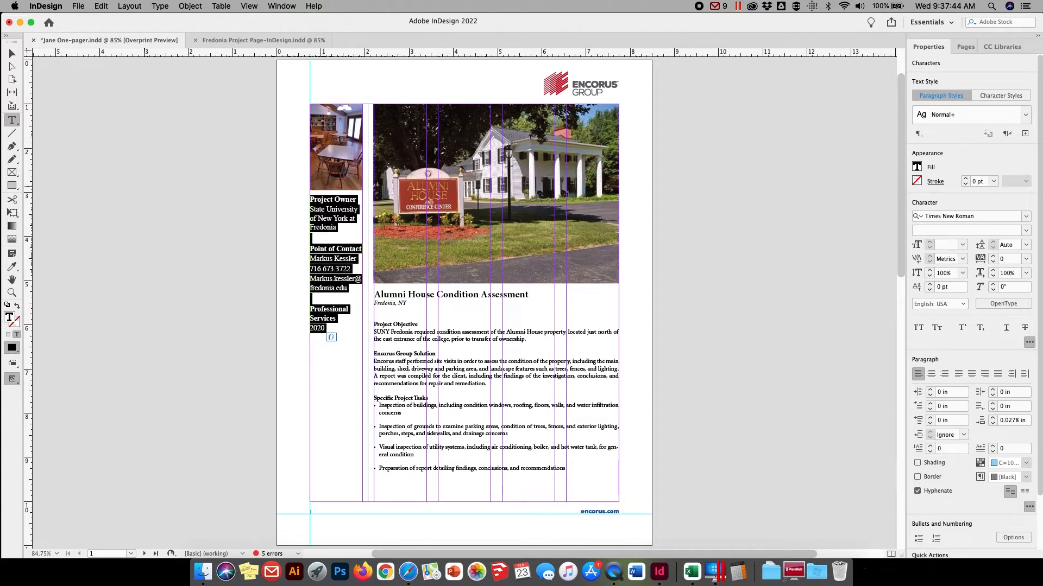
left_click(980, 218)
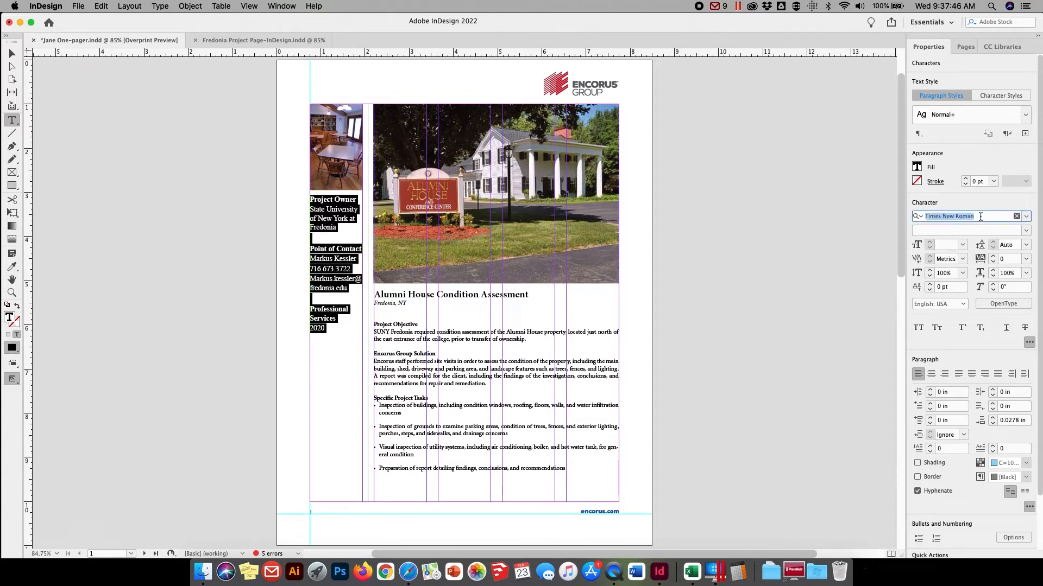
type("minion")
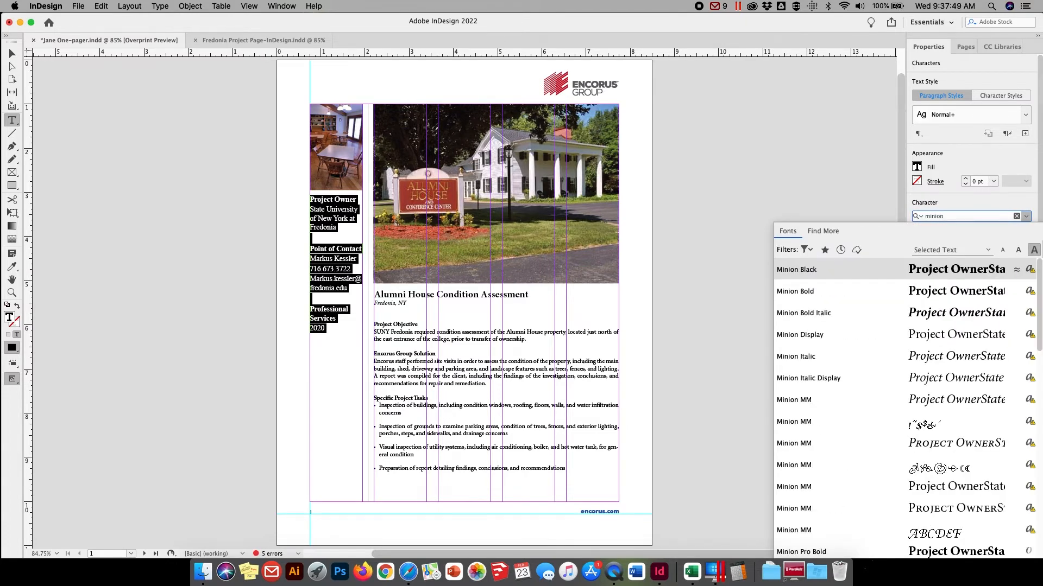
key("Return")
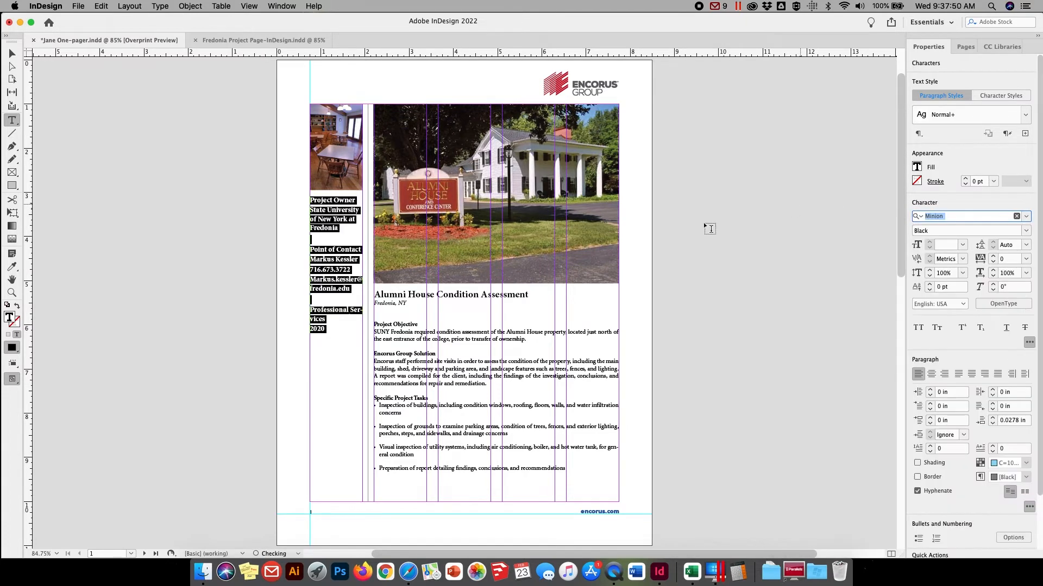
left_click(1027, 232)
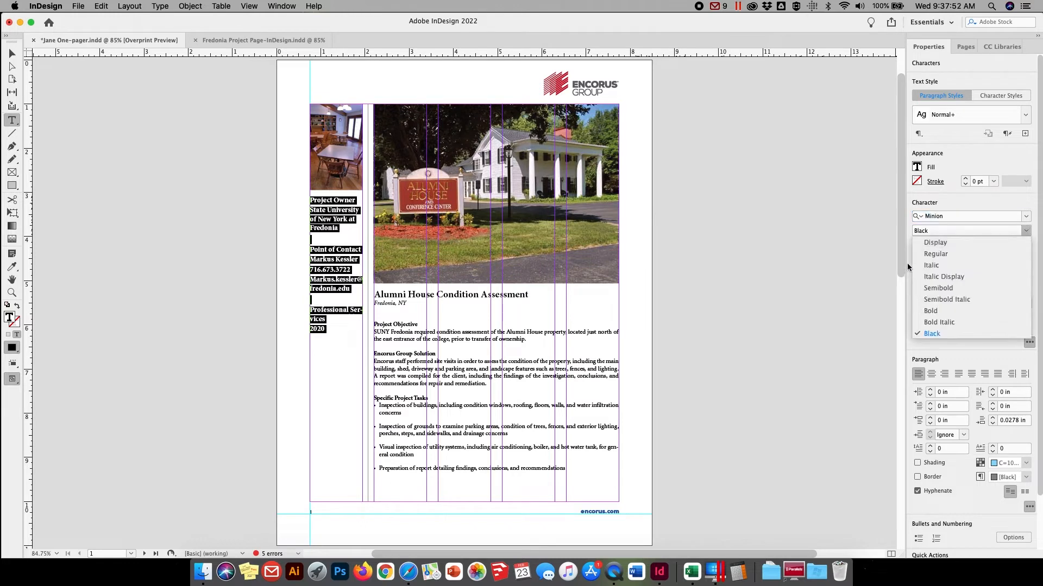
left_click(930, 253)
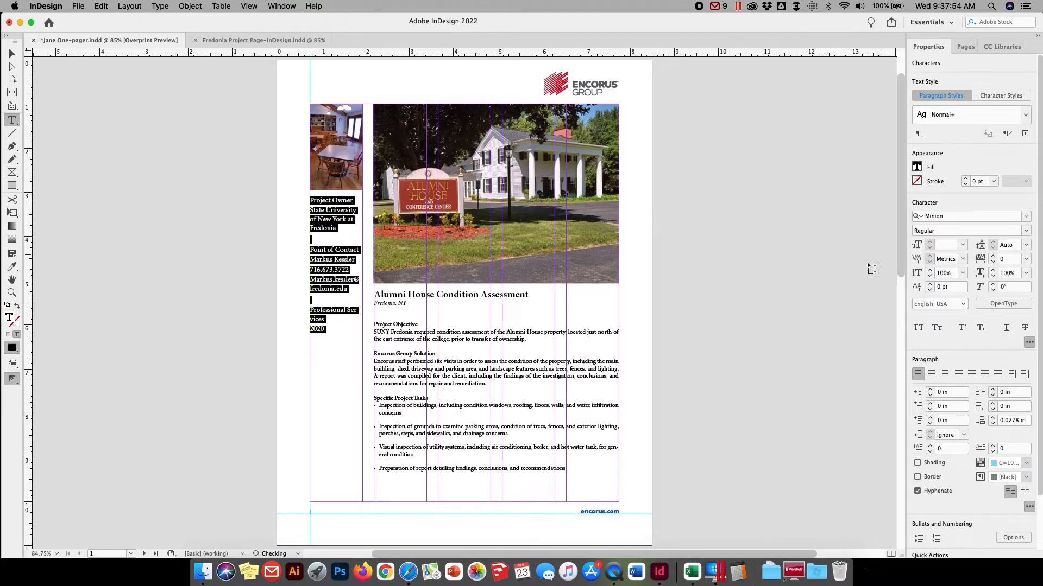
Set the sidebar text to 9 pt size with 11 pt leading
left_click(944, 243)
type("9")
key("Tab")
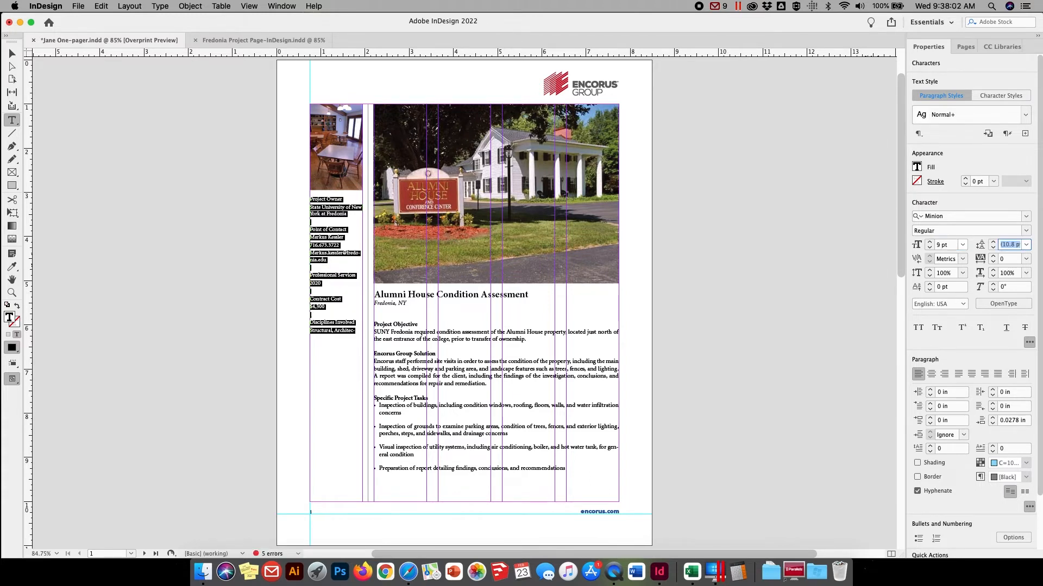
type("11")
key("Return")
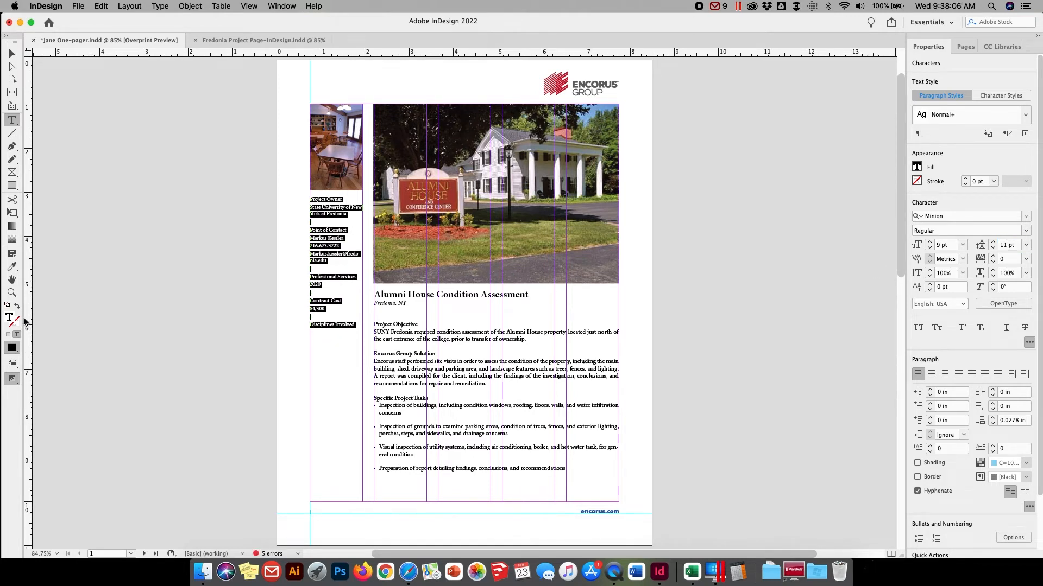
Set the Project Owner heading in the sidebar to the Bold style
left_click(12, 292)
left_click_drag(265, 161, 423, 359)
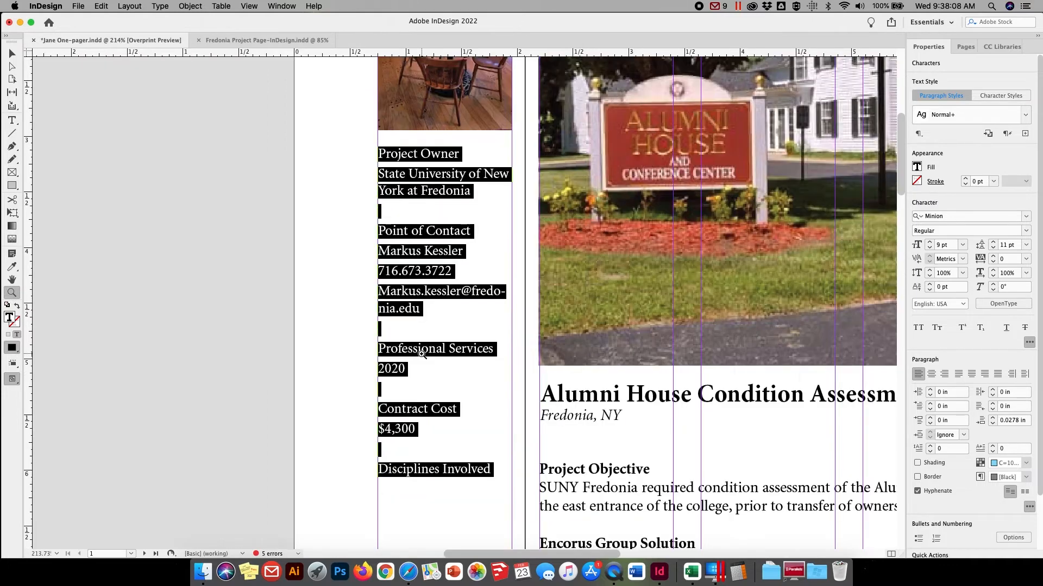
left_click(15, 121)
left_click_drag(470, 153, 366, 153)
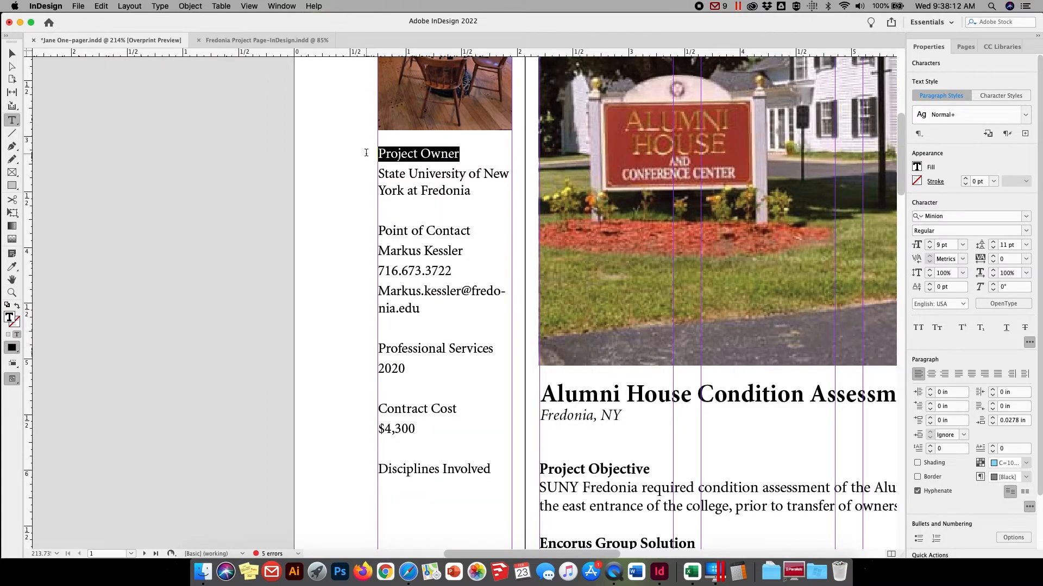
left_click(1024, 230)
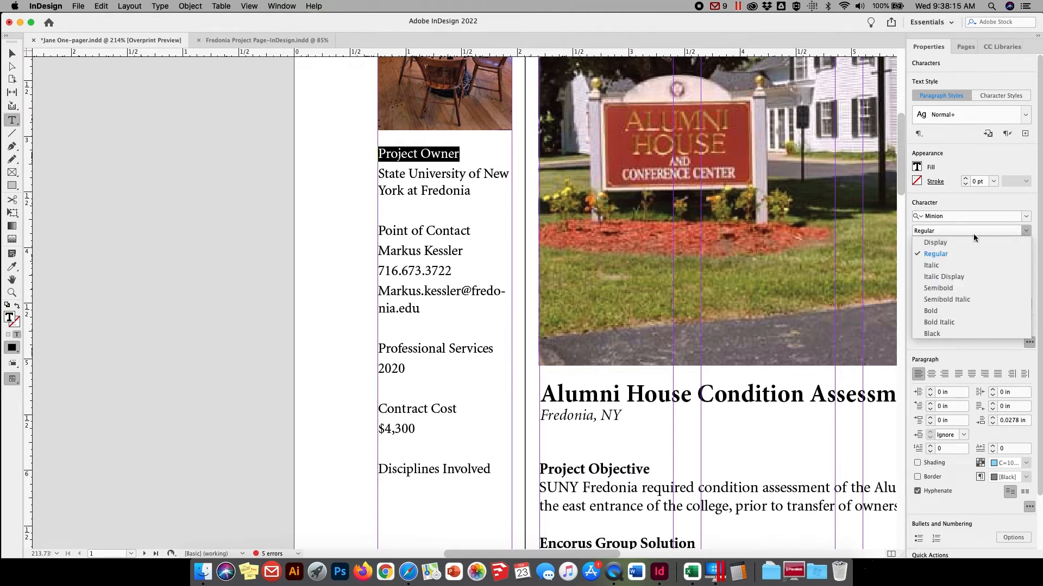
left_click(931, 312)
Set the Point of Contact heading to Bold and break the contact's e-mail address onto a new line after the @ sign
left_click_drag(474, 233, 375, 241)
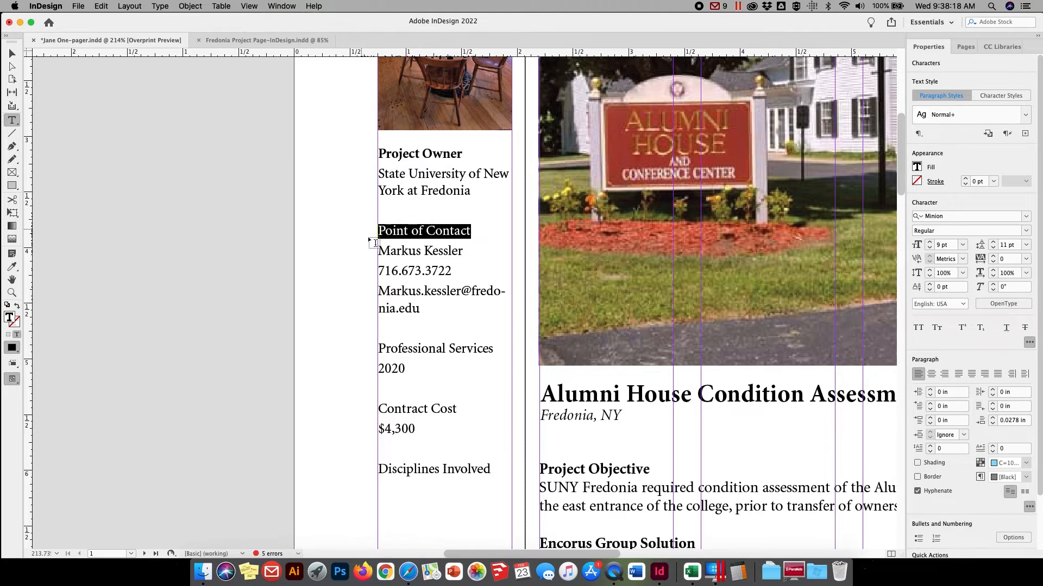
left_click(1024, 230)
left_click(930, 312)
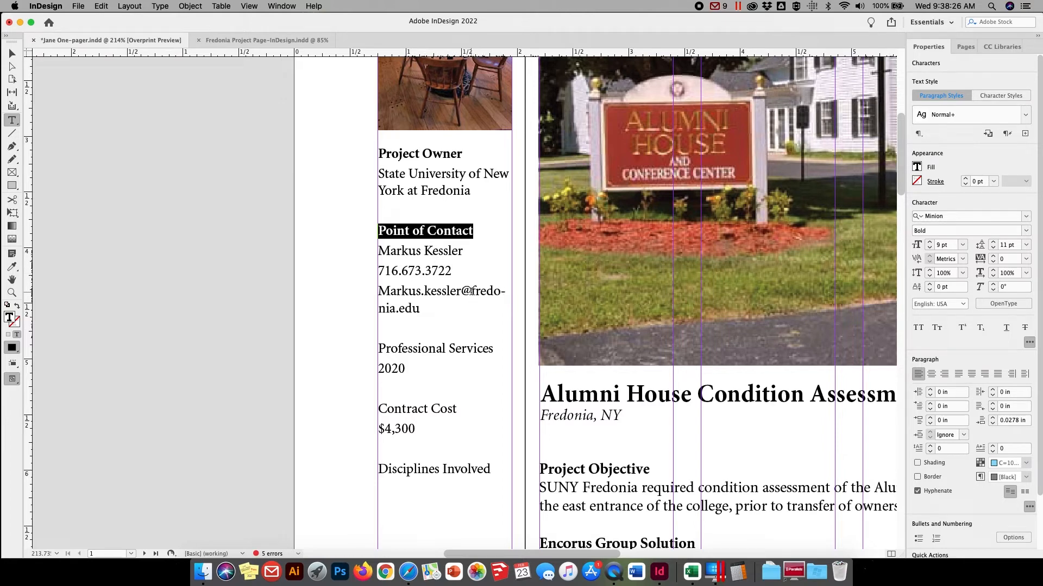
left_click(473, 295)
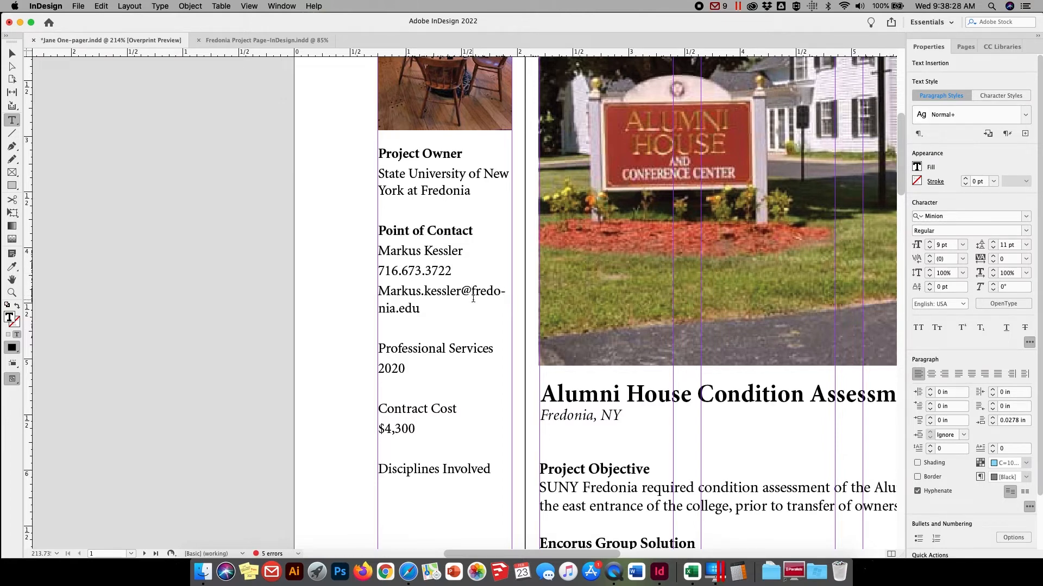
key("Return")
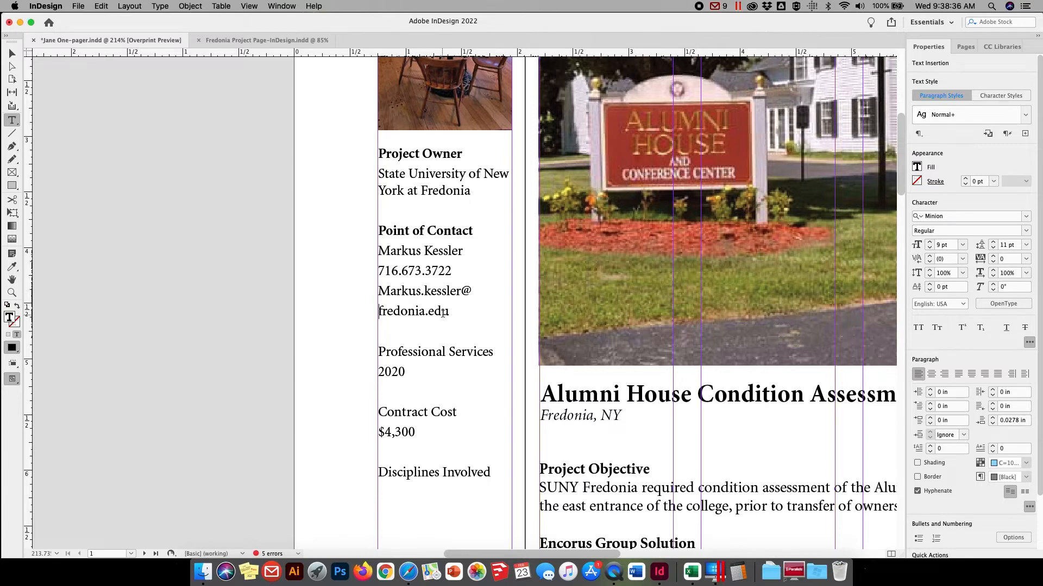
left_click_drag(449, 313, 377, 292)
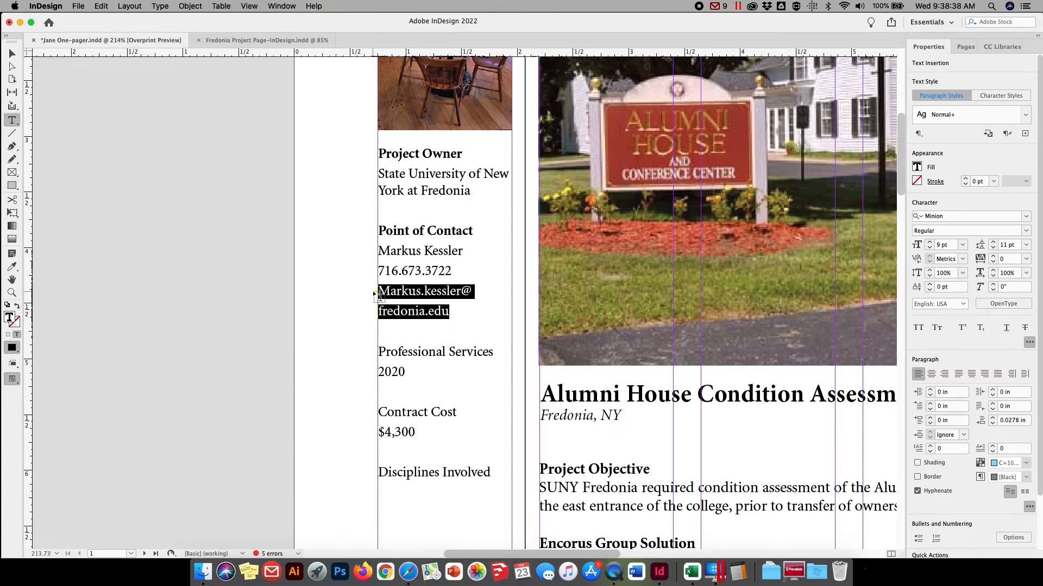
left_click(192, 5)
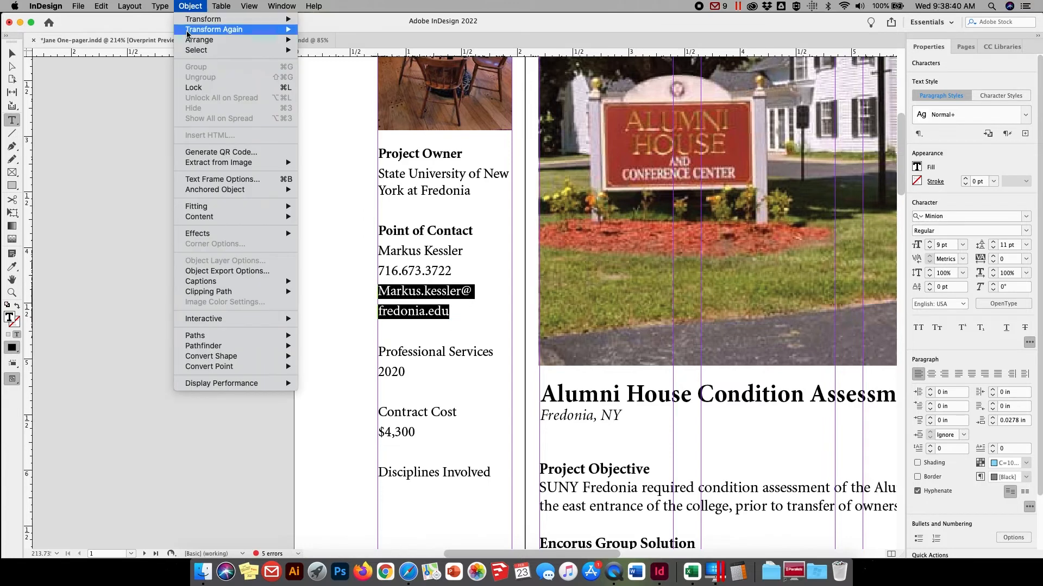
mouse_move(163, 4)
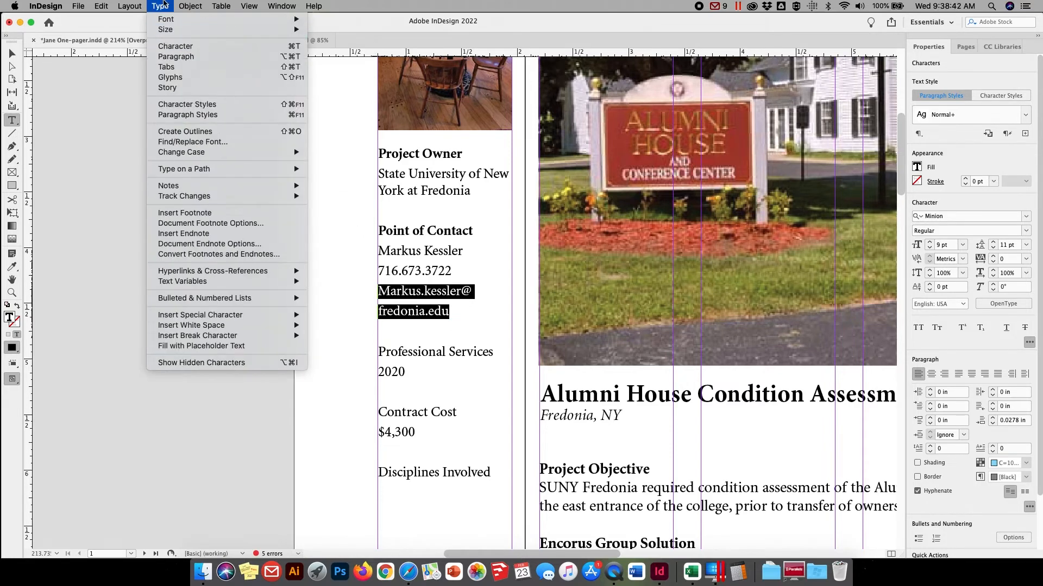
mouse_move(169, 272)
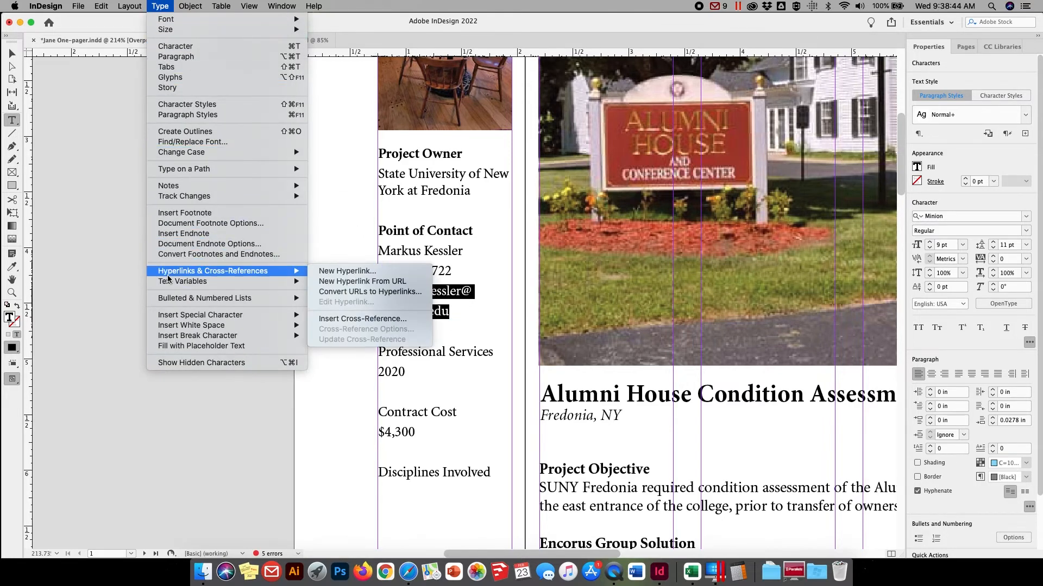
left_click(344, 271)
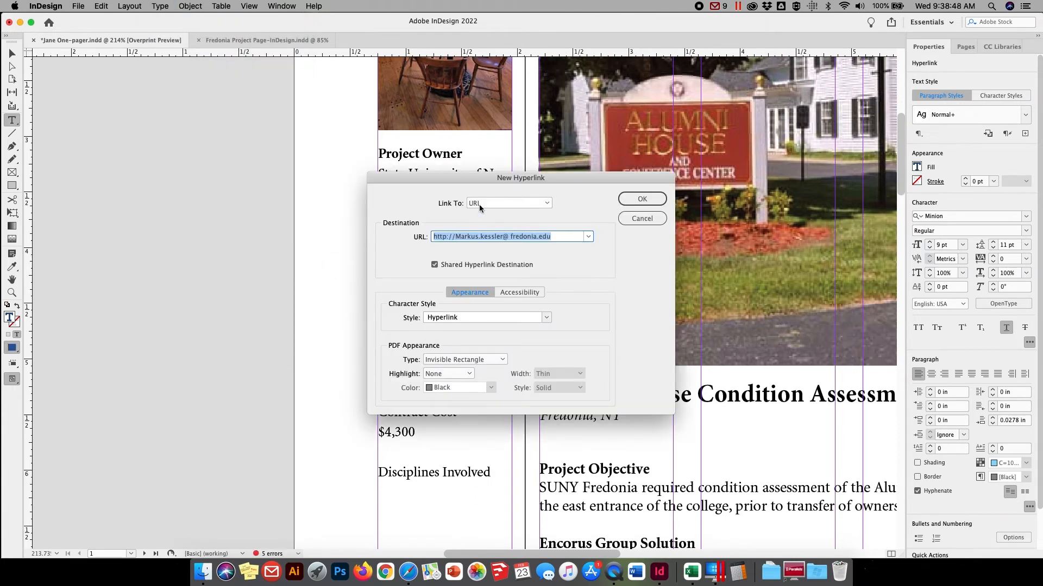
left_click(493, 203)
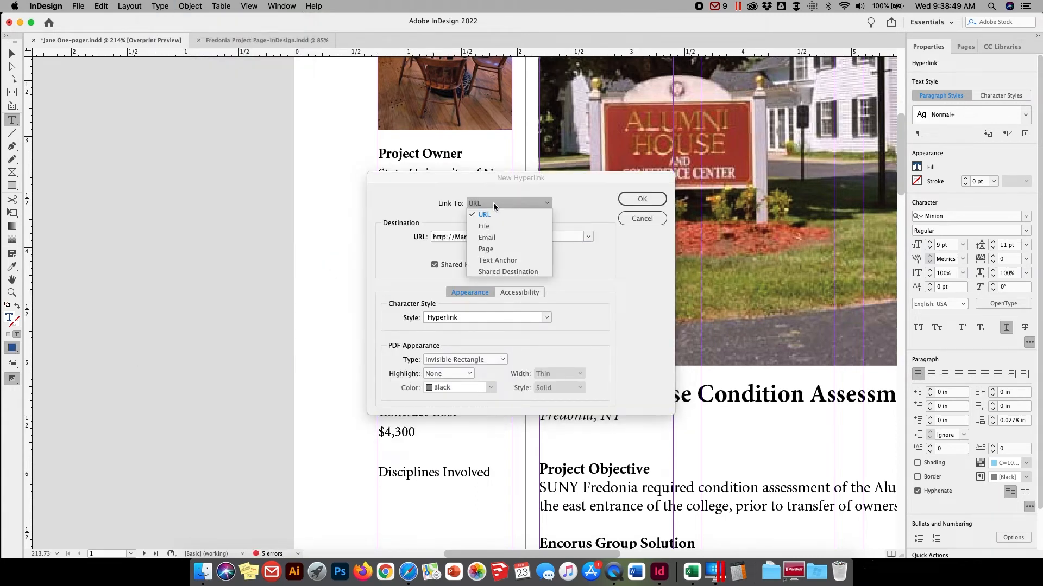
left_click(493, 238)
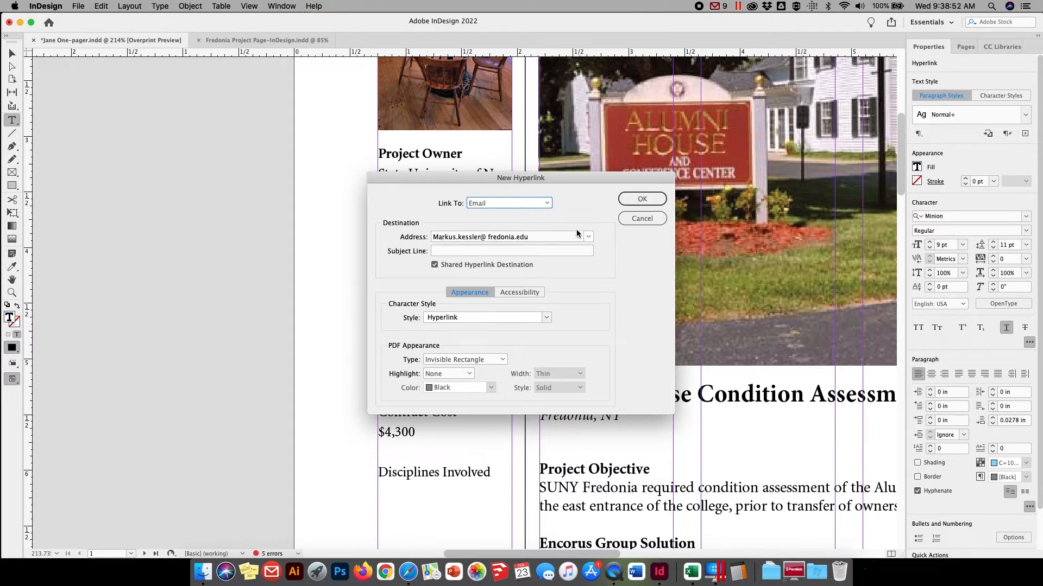
left_click(640, 202)
left_click(641, 220)
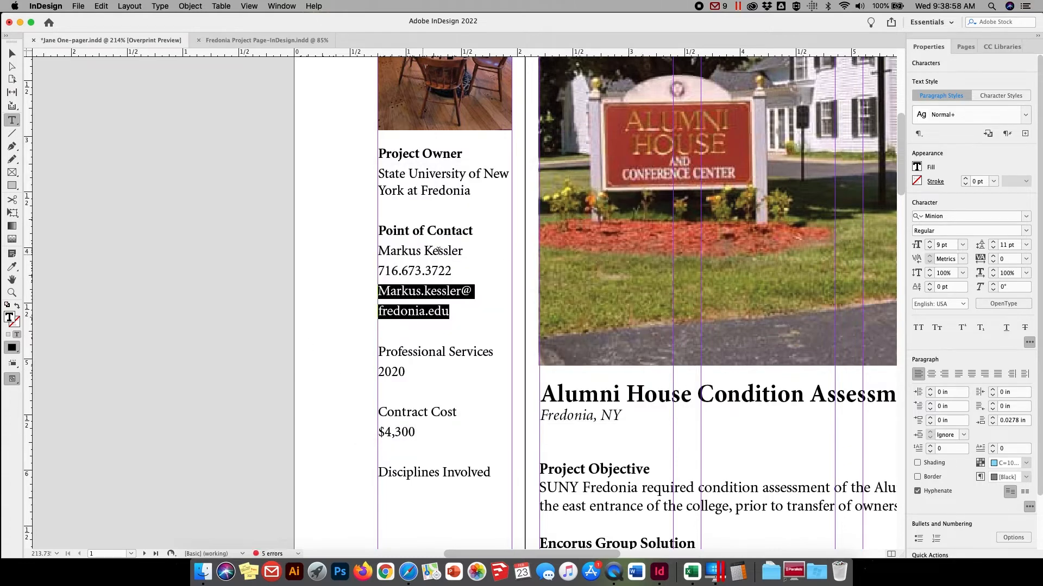
Set the Professional Services and Contract Cost headings in the sidebar to the Bold style
left_click_drag(494, 353, 379, 353)
left_click(1025, 232)
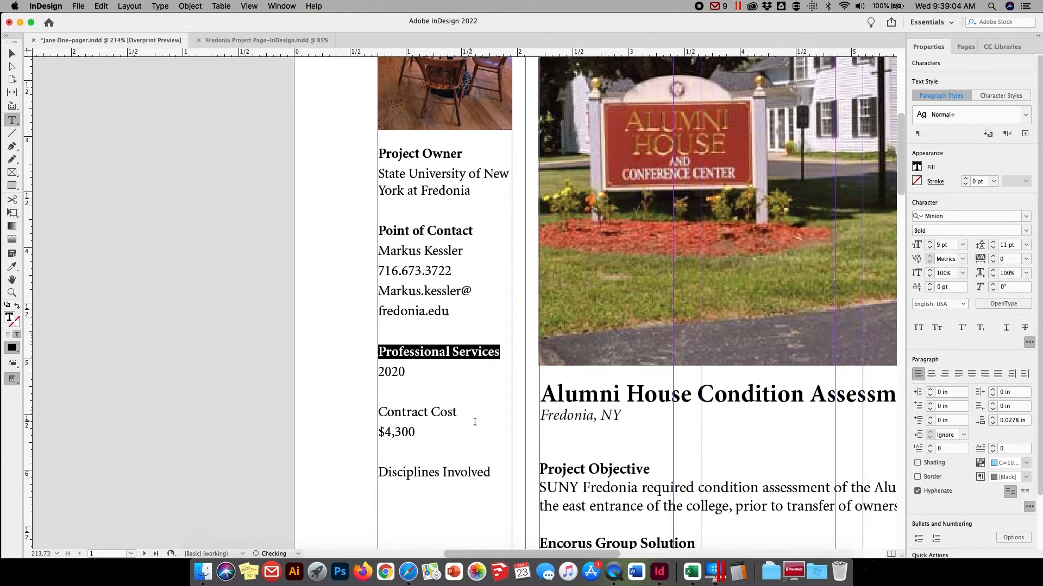
left_click_drag(475, 422, 379, 415)
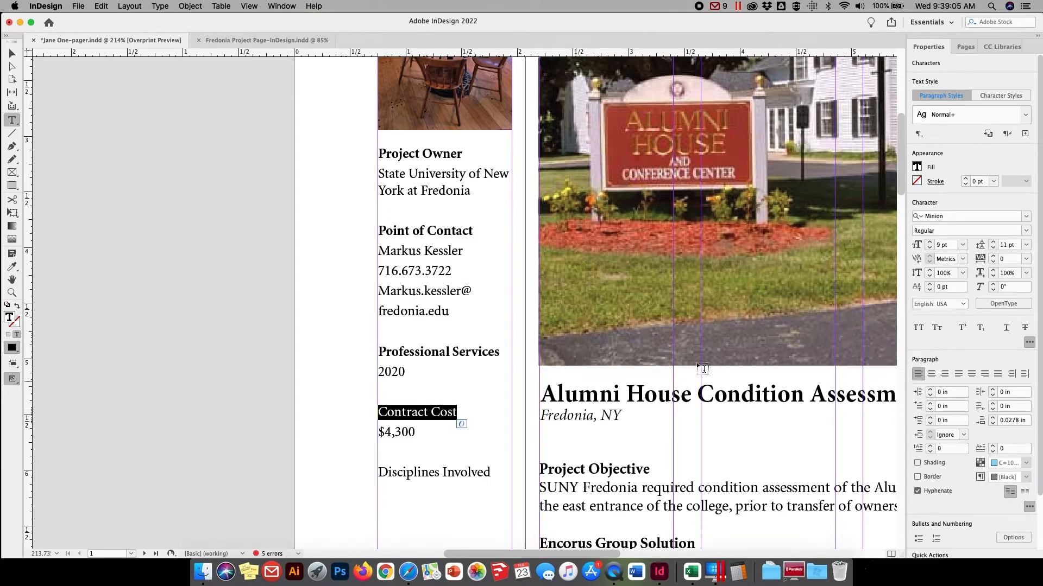
left_click(1025, 231)
left_click(941, 307)
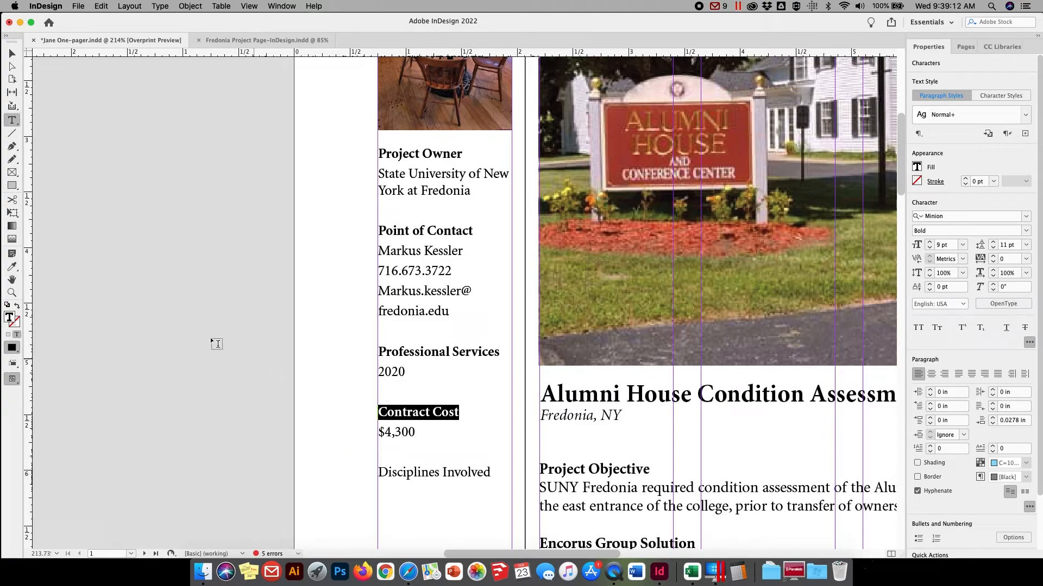
Extend the sidebar text frame downward to a height of about 4.09 in to reveal the overset text
left_click(11, 53)
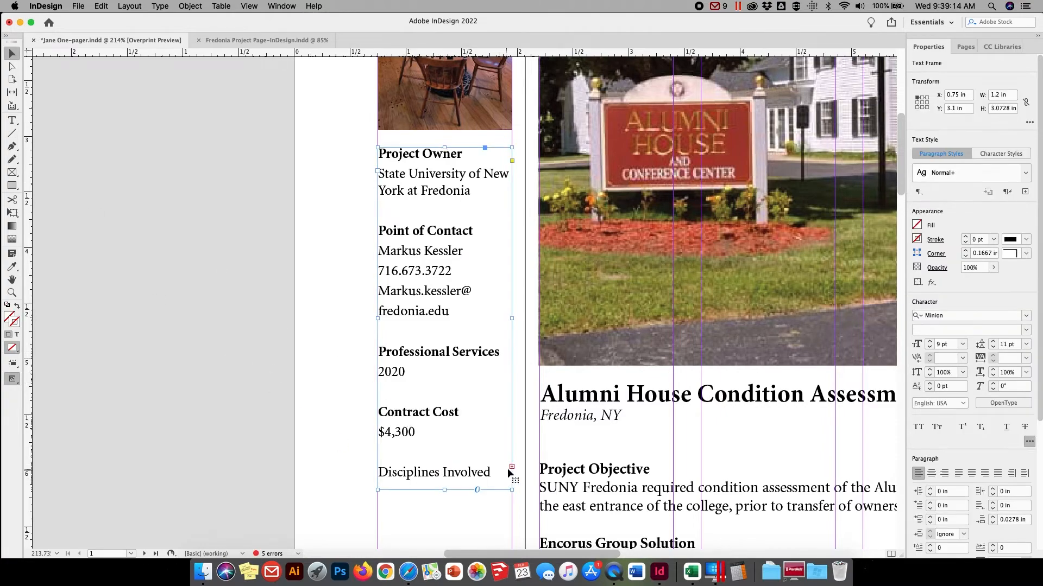
scroll(332, 477, "down", 5)
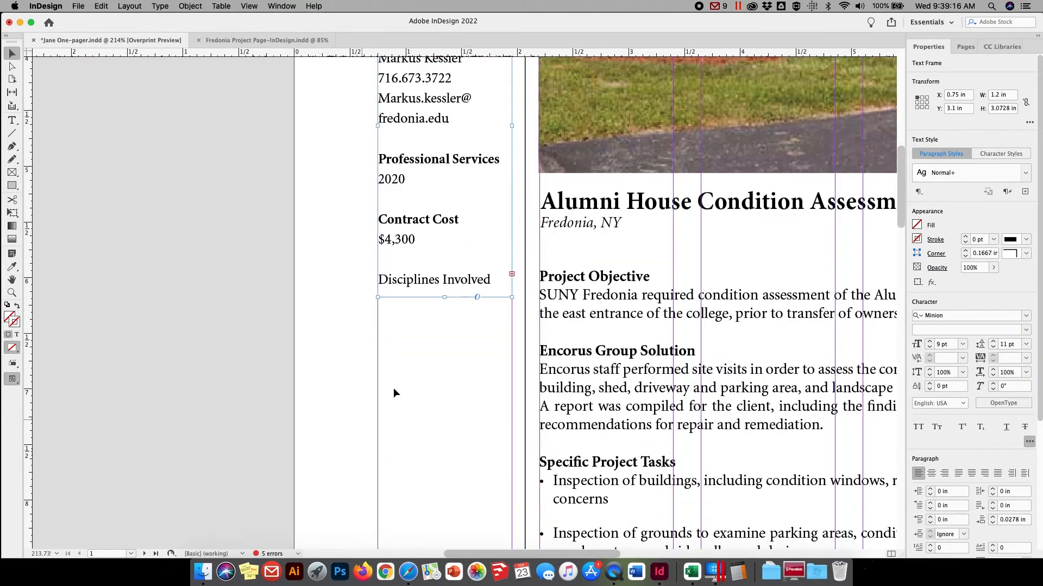
left_click_drag(444, 297, 444, 410)
Set the Disciplines Involved heading to Bold and move "Architectural" onto its own line below "Structural,"
left_click(12, 120)
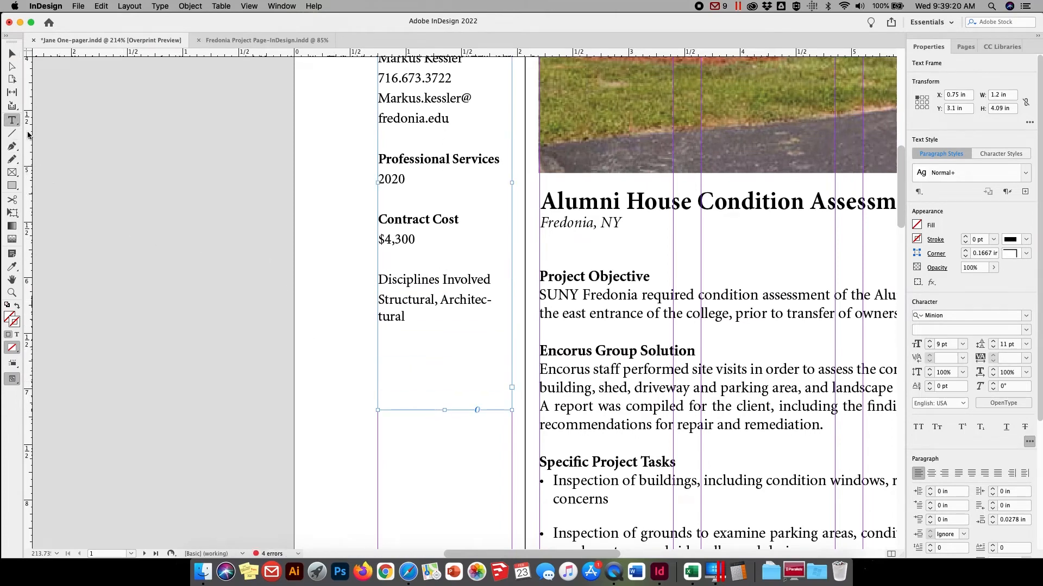
left_click_drag(491, 279, 361, 284)
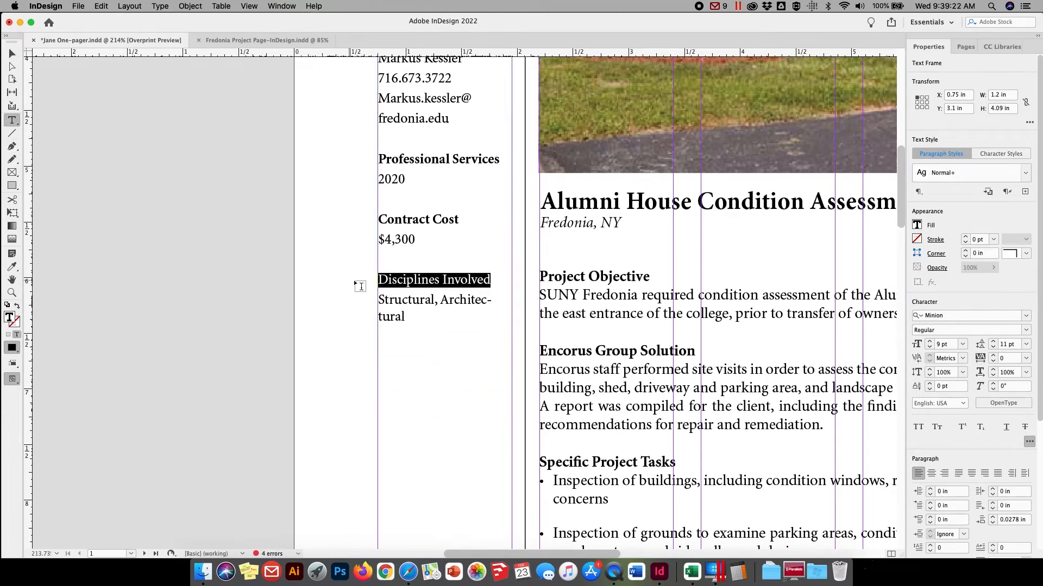
left_click(1025, 231)
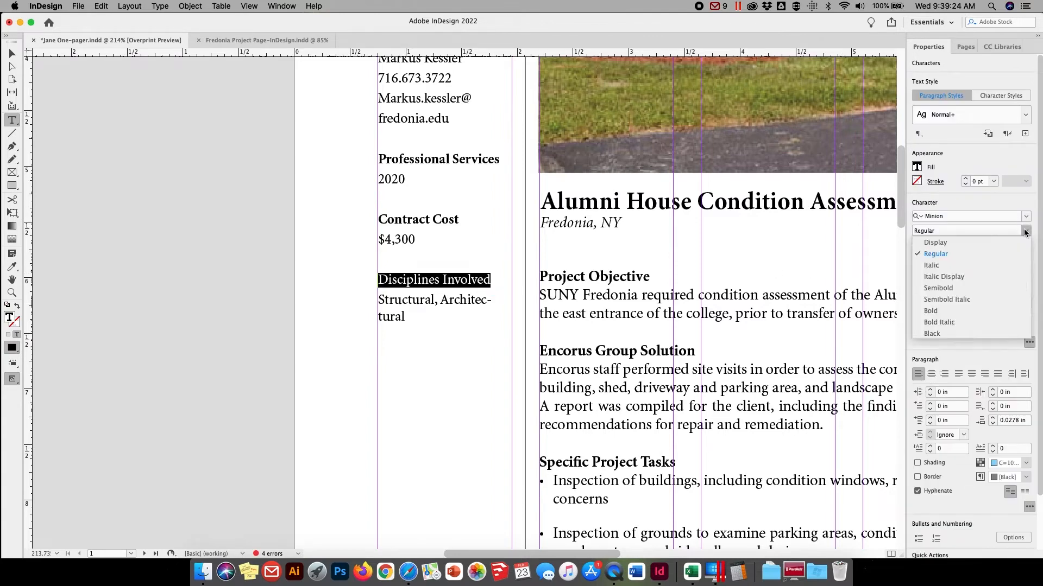
left_click(932, 313)
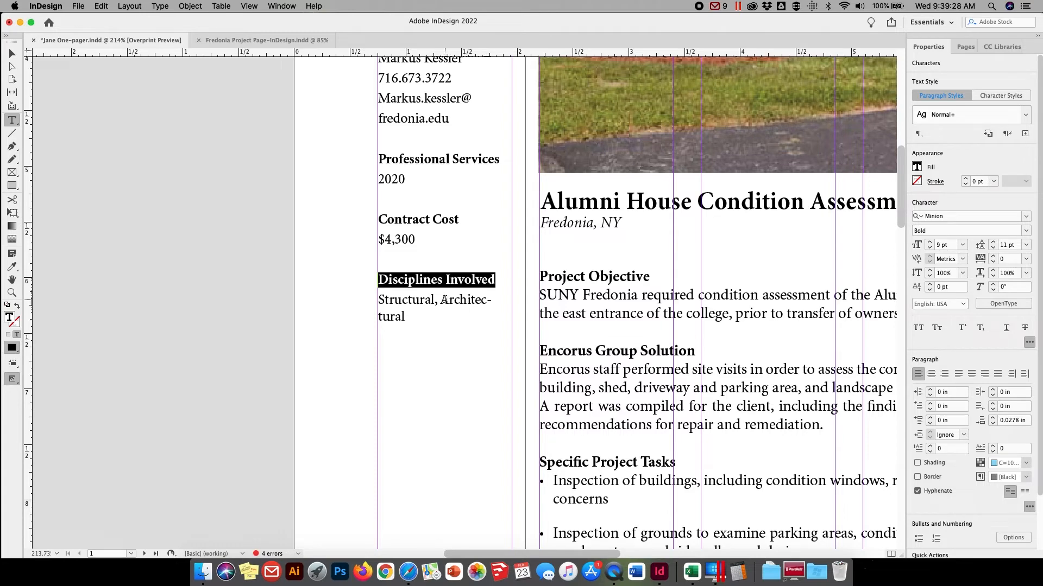
left_click(441, 299)
key("Return")
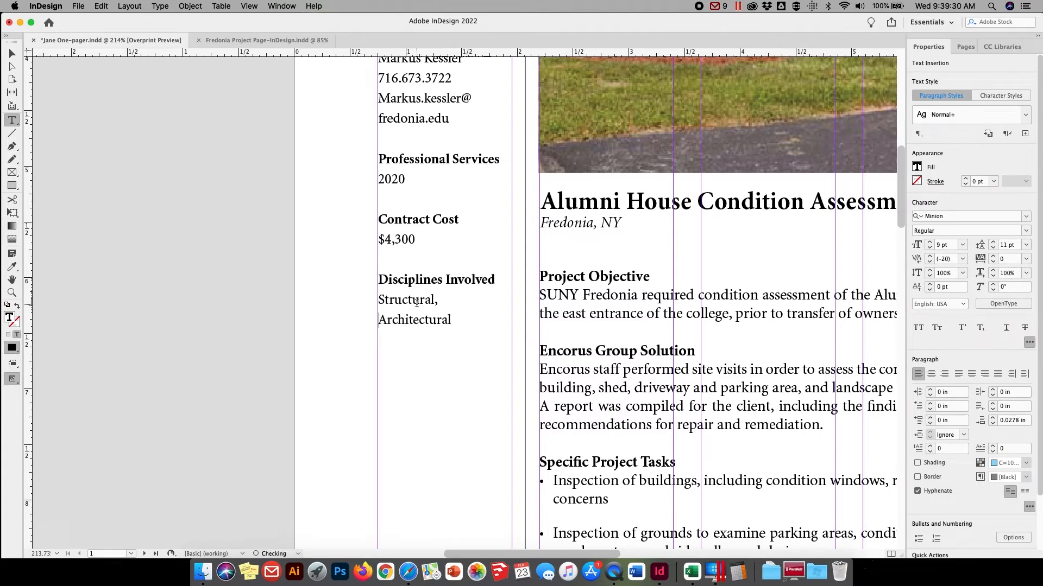
Fit page 1 in the window and check the finished layout in Preview screen mode
scroll(436, 269, "up", 5)
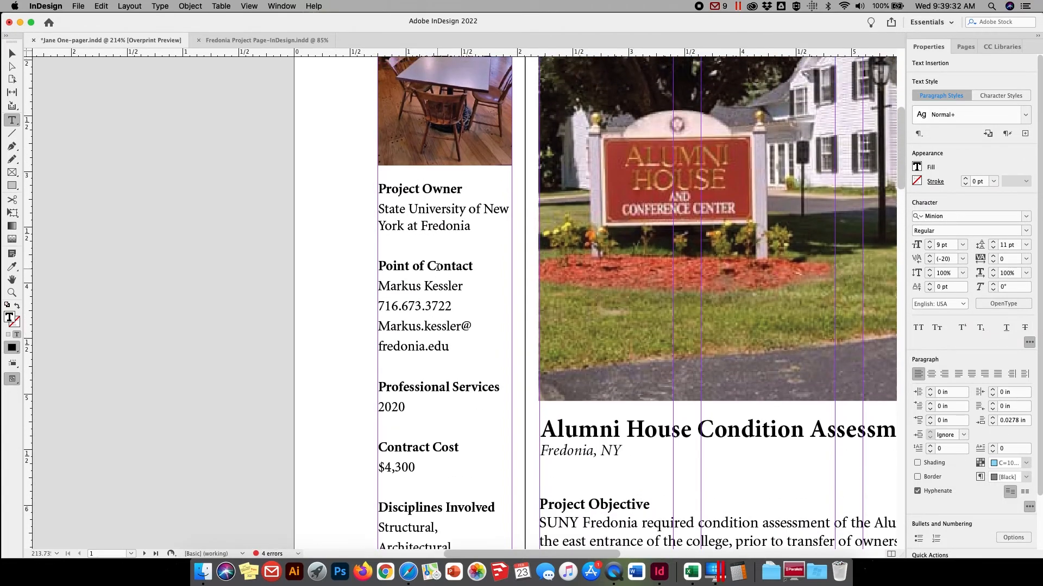
scroll(437, 267, "up", 1)
left_click(12, 54)
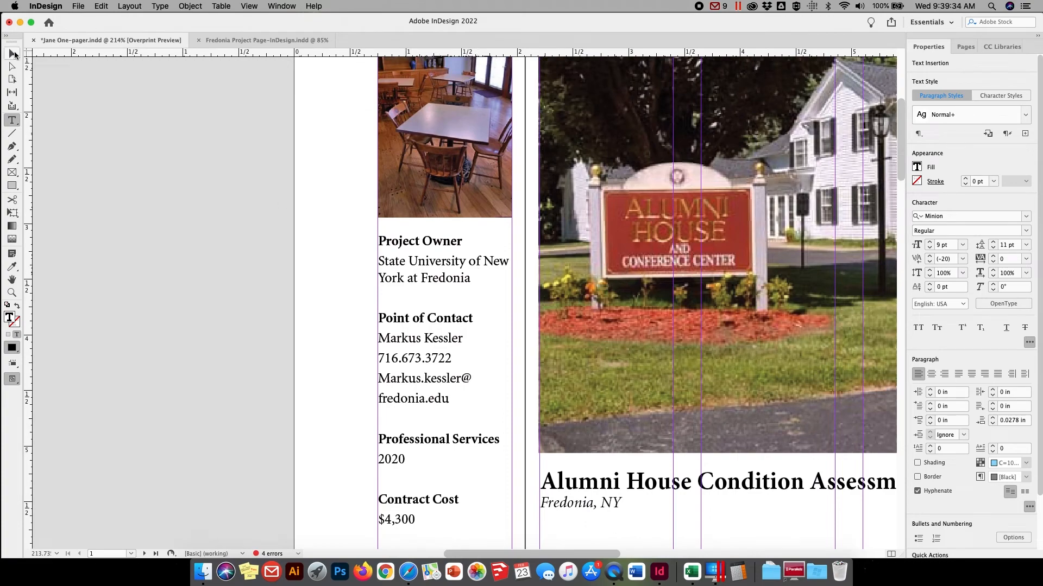
left_click(138, 120)
left_click(251, 7)
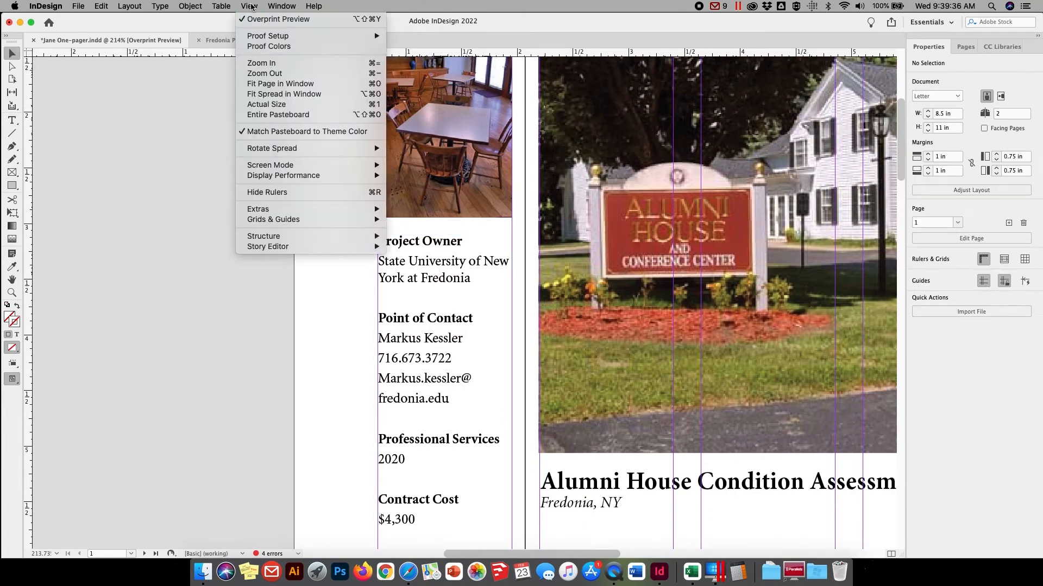
left_click(251, 84)
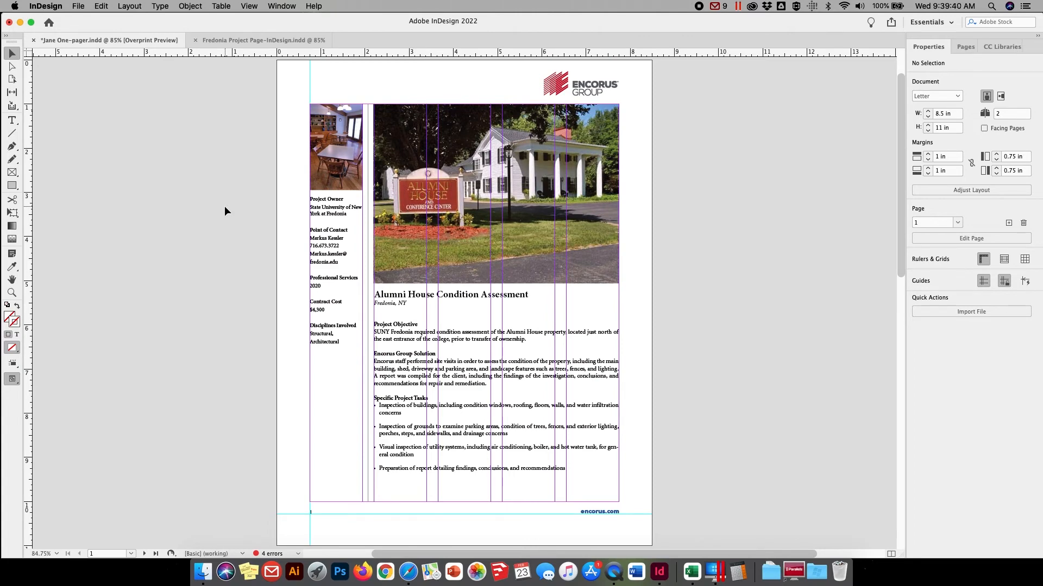
left_click(220, 6)
mouse_move(249, 7)
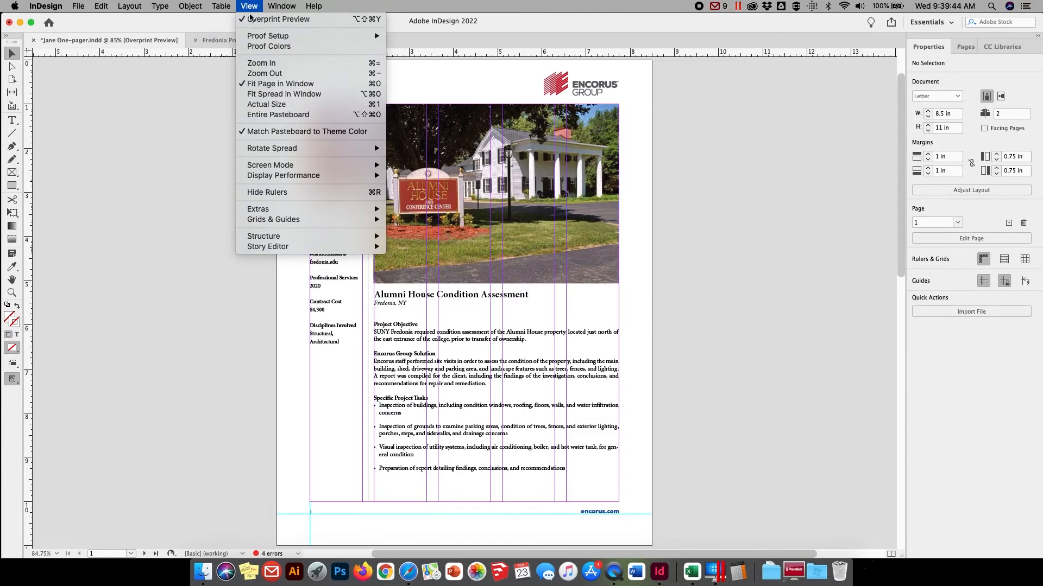
mouse_move(256, 166)
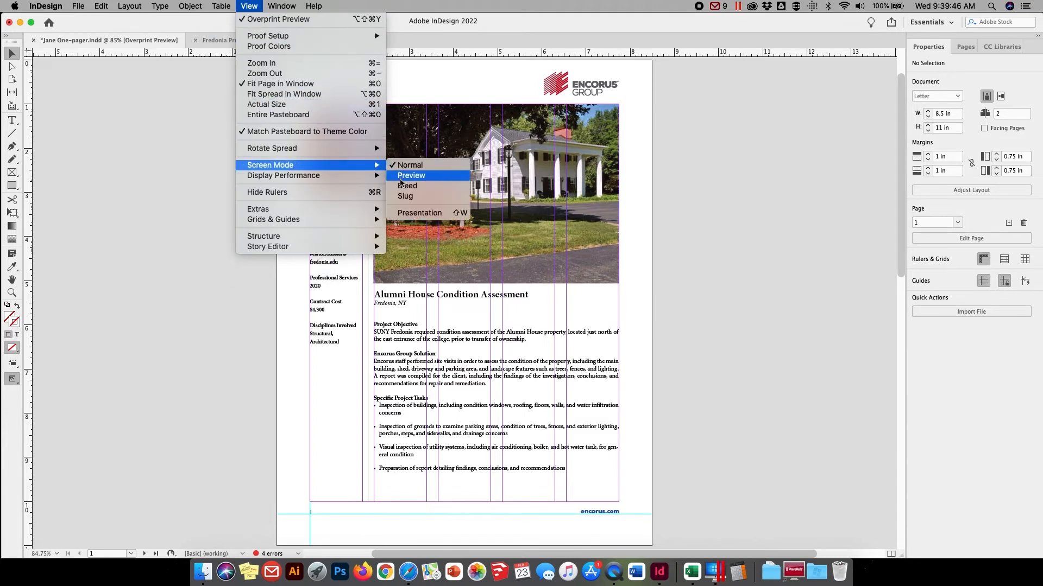
left_click(402, 175)
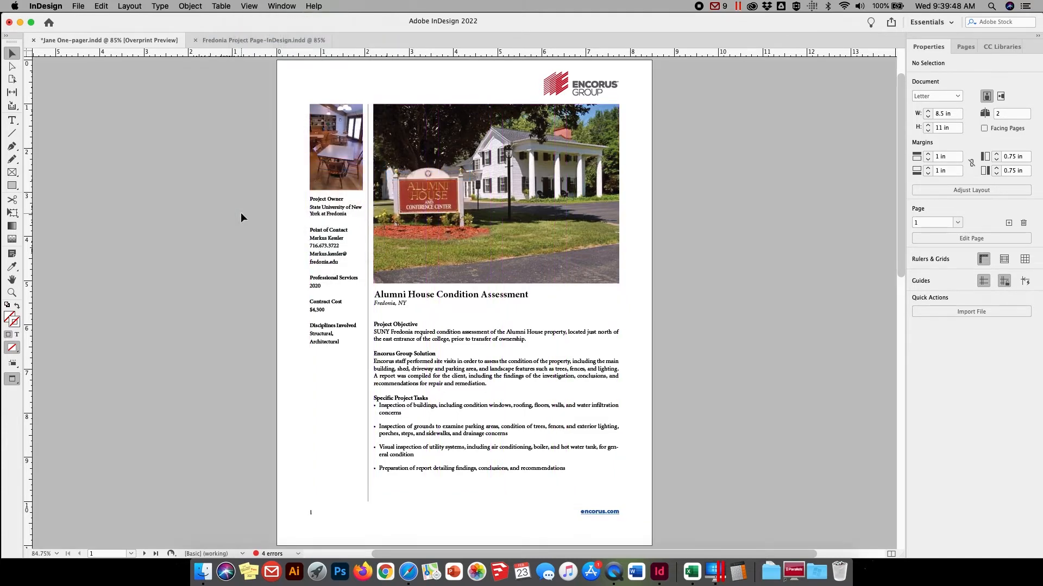
scroll(250, 159, "down", 10)
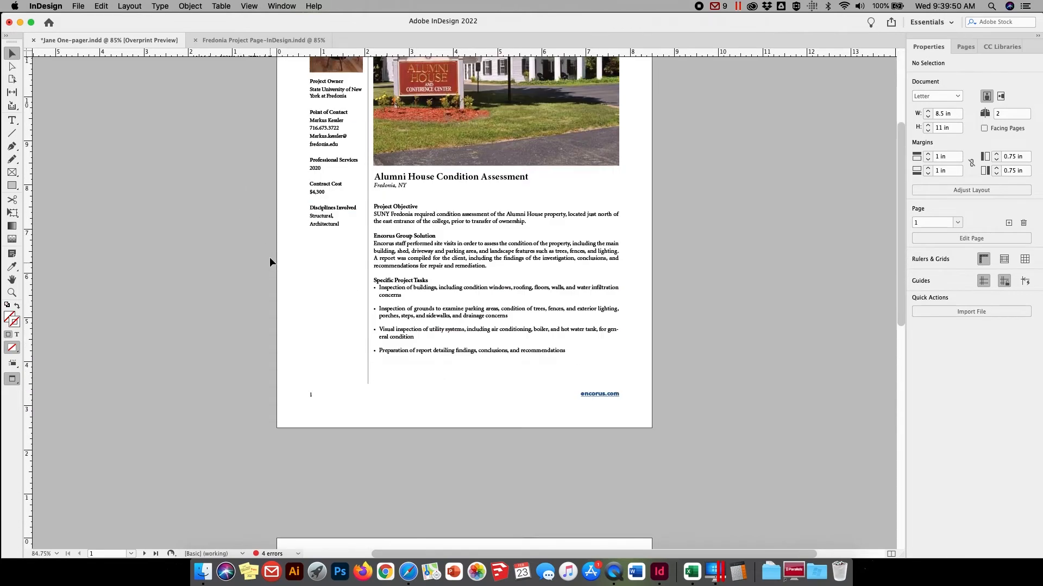
scroll(270, 256, "up", 8)
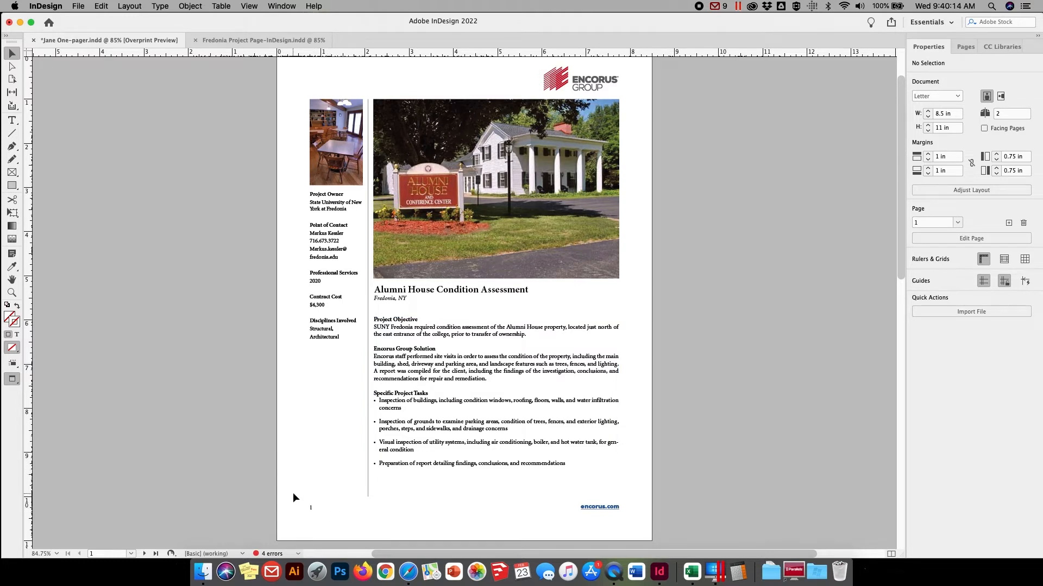
Delete the page number text frame from the footer of page 1
left_click_drag(292, 493, 332, 527)
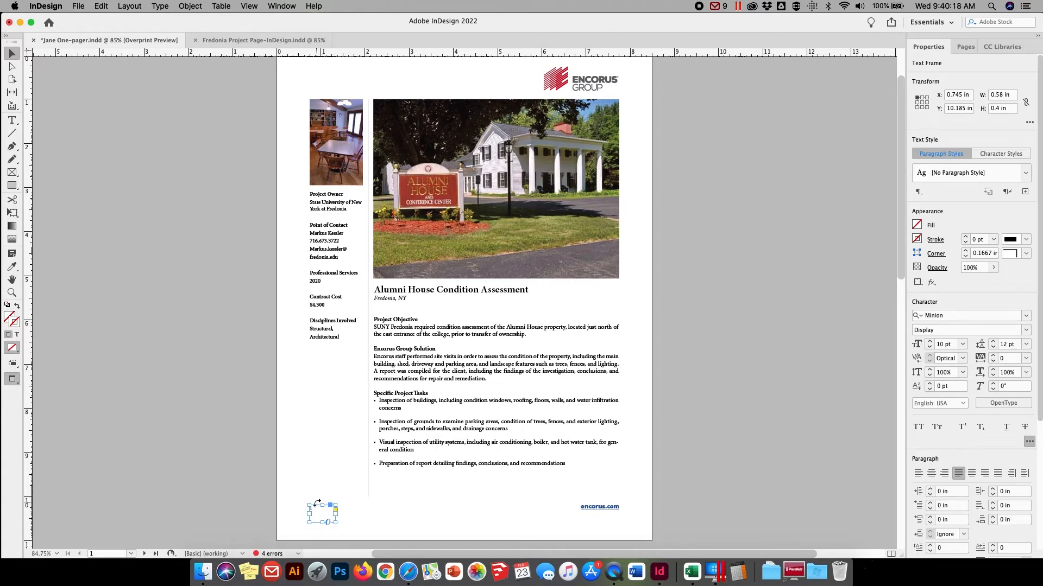
left_click(316, 499)
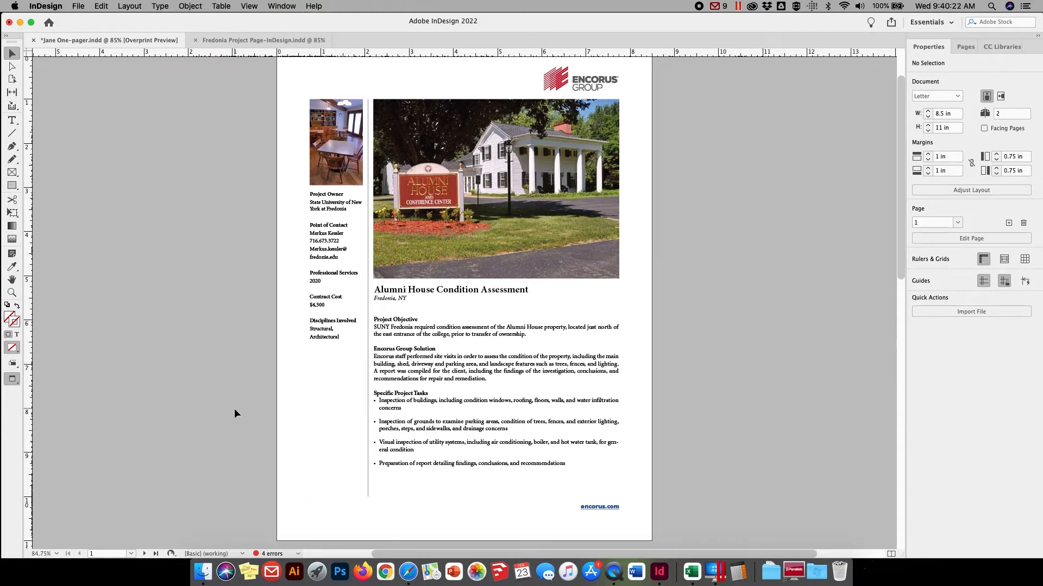
Delete the blank page 2 from the document, leaving only the project page
scroll(234, 409, "down", 5)
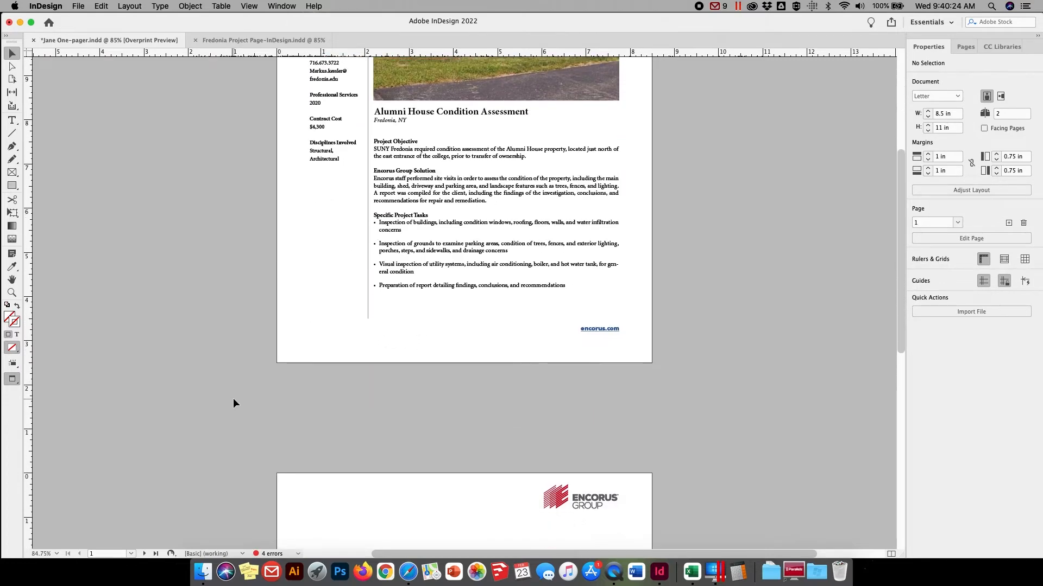
scroll(233, 403, "down", 9)
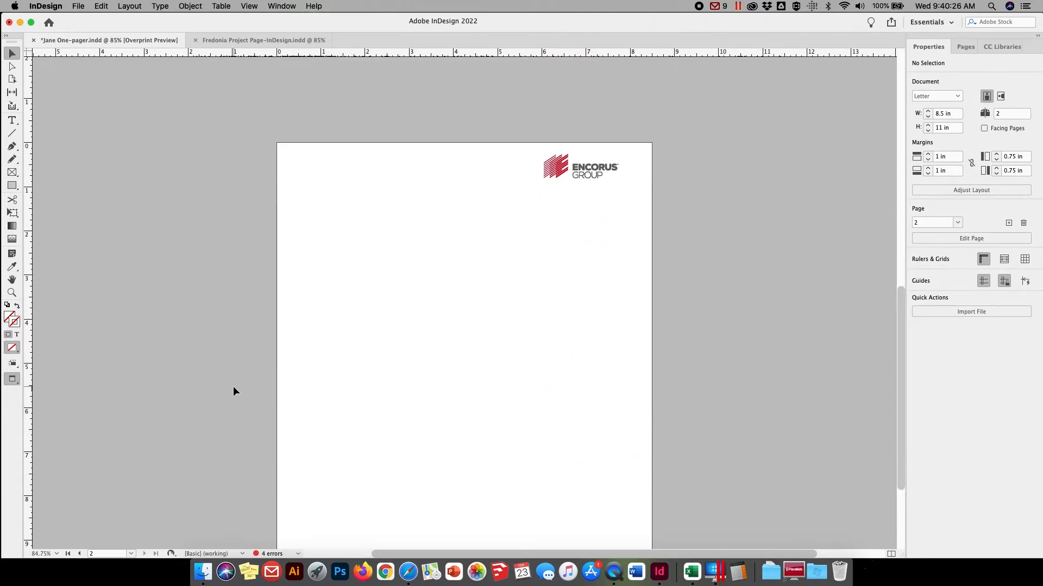
scroll(233, 386, "up", 8)
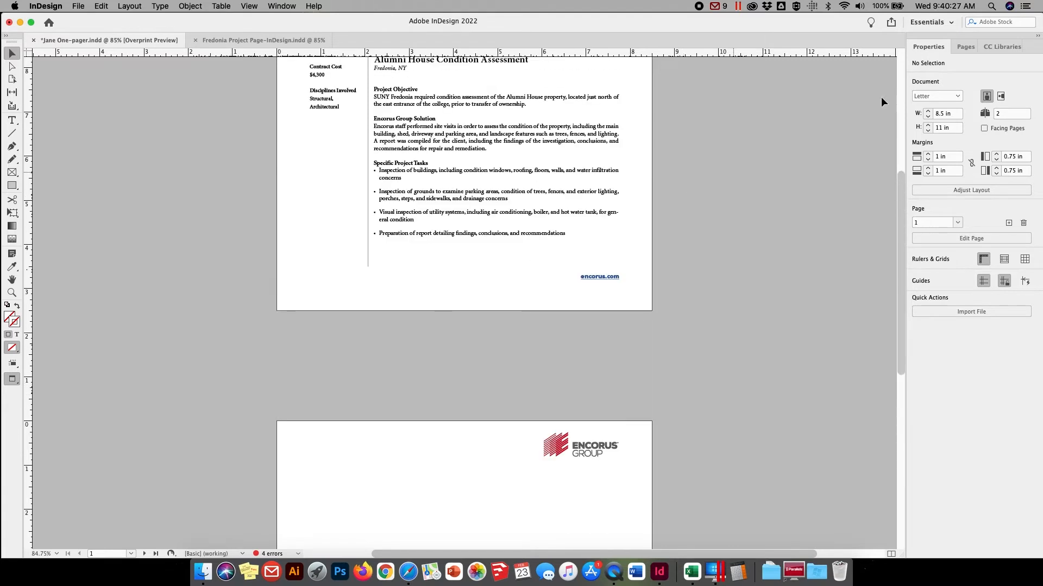
left_click(963, 47)
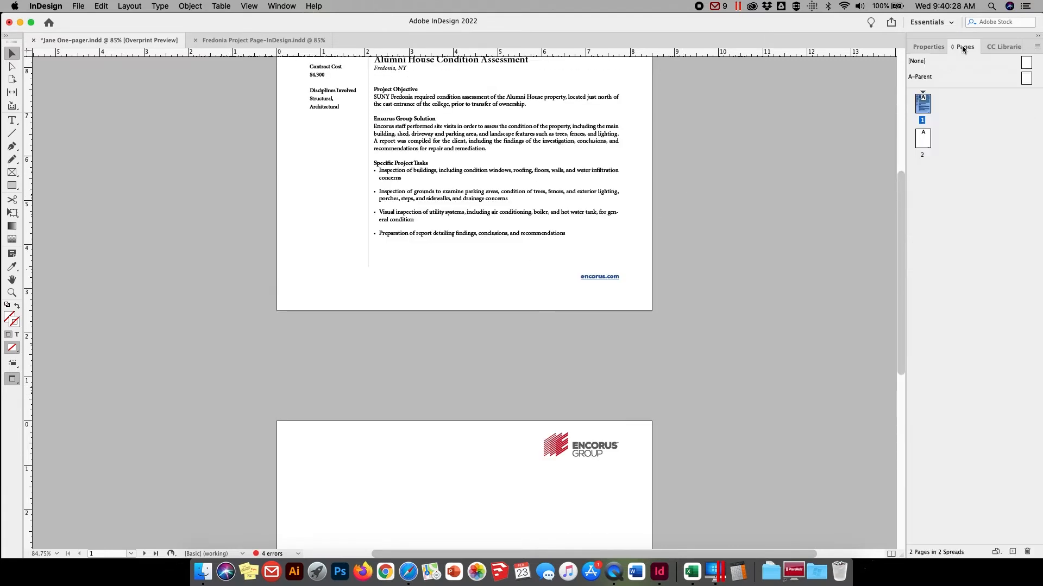
left_click(923, 140)
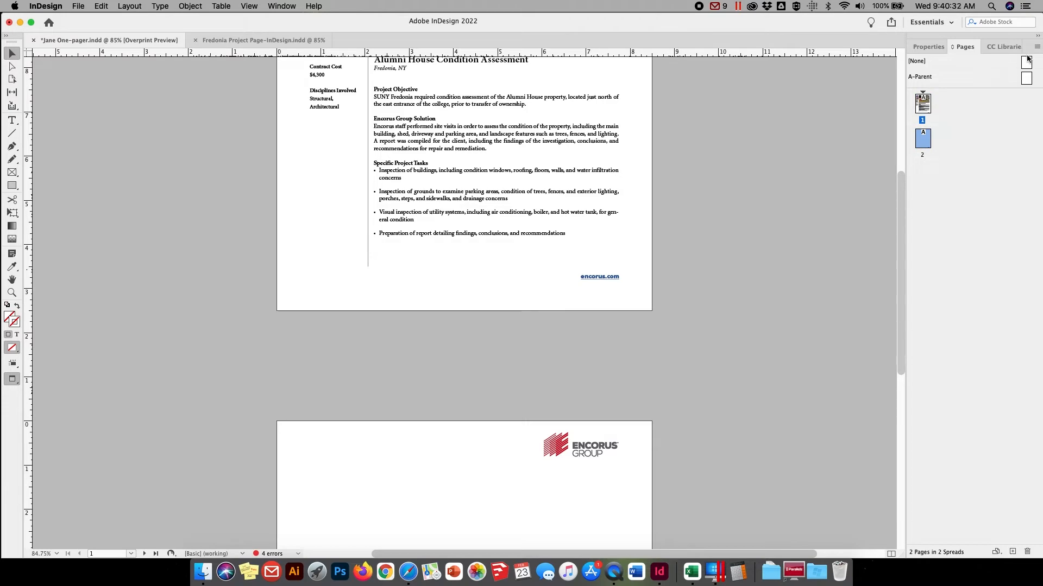
left_click(1037, 48)
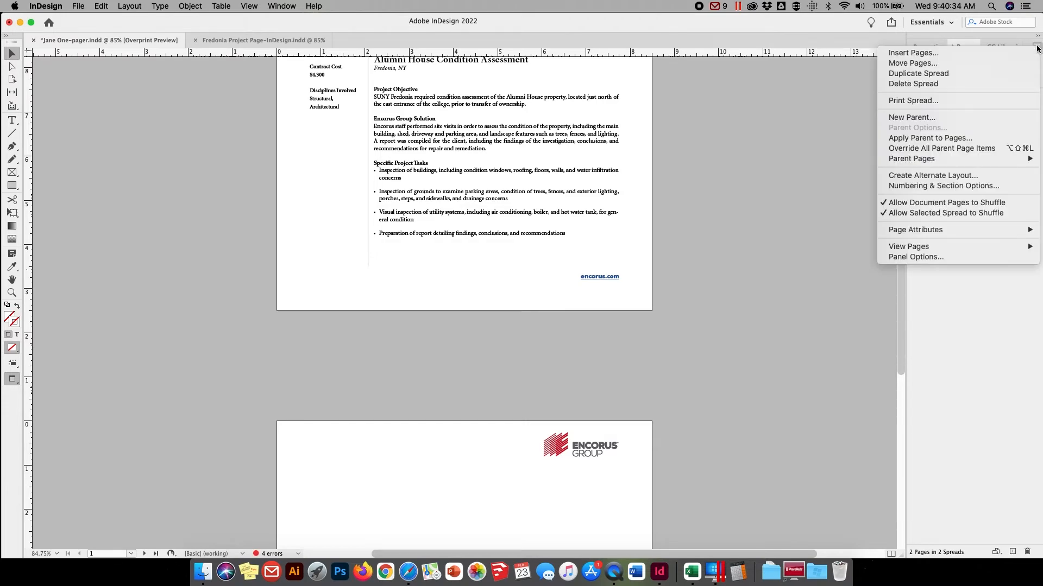
left_click(934, 85)
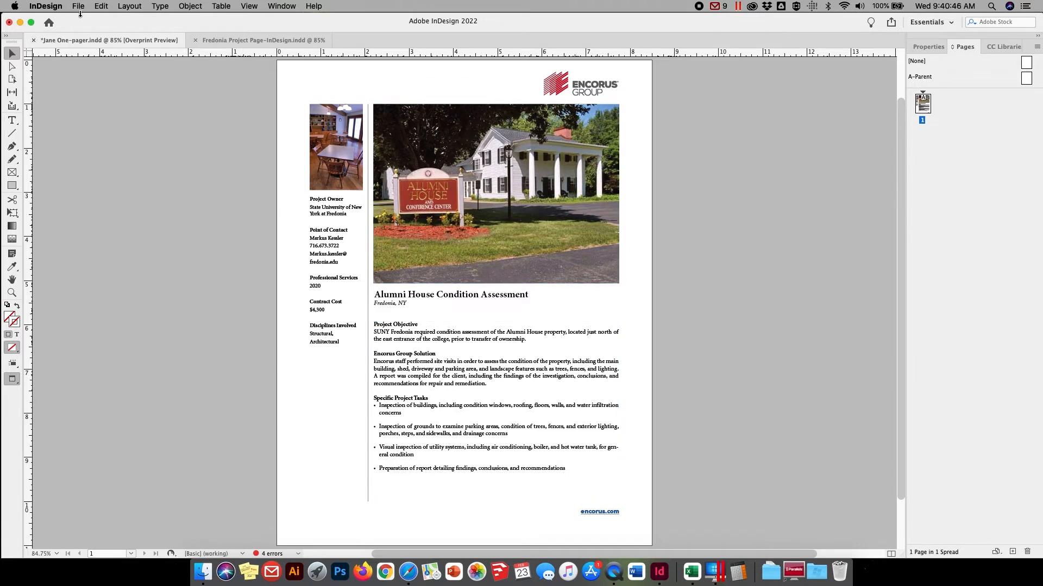
Save the document as "Fredonia Alumni House Profile" in the "project page" folder inside InDesign Demo, in InDesign 2022 document format
left_click(78, 7)
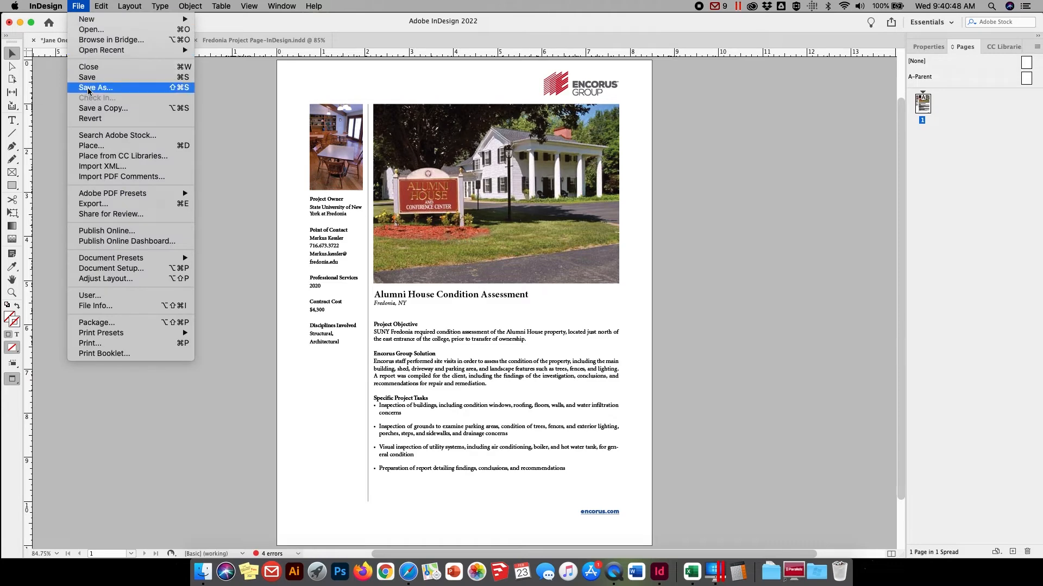
left_click(108, 87)
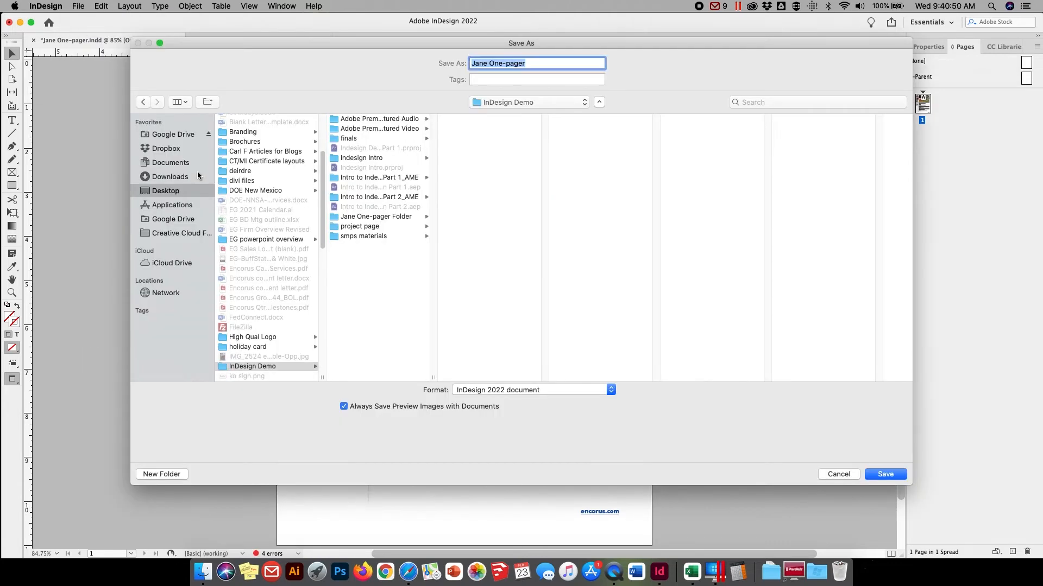
left_click(489, 63)
left_click_drag(526, 64, 470, 63)
type("Fredonia Alum")
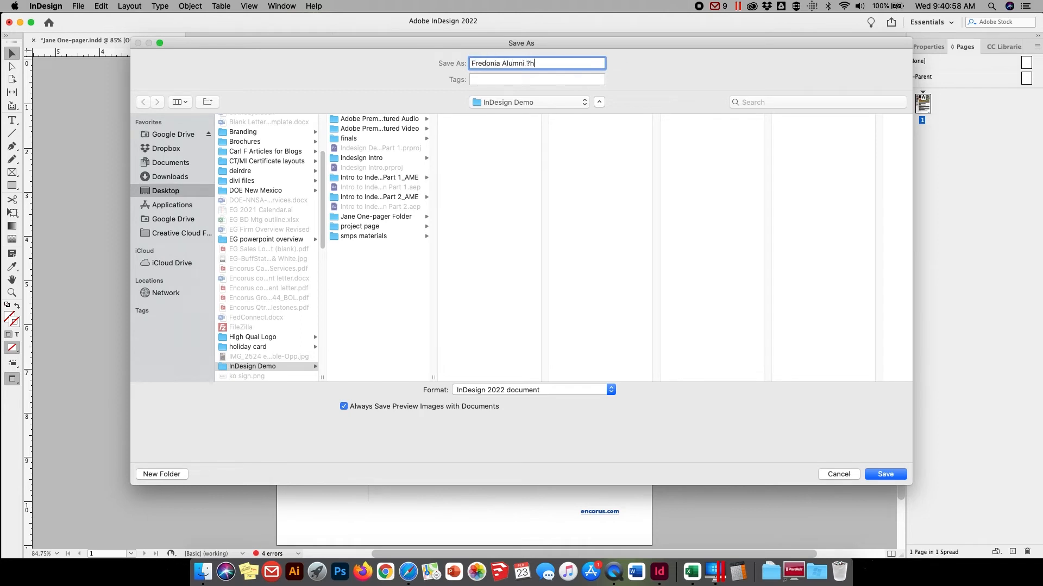
type("ni House Profile")
left_click(351, 227)
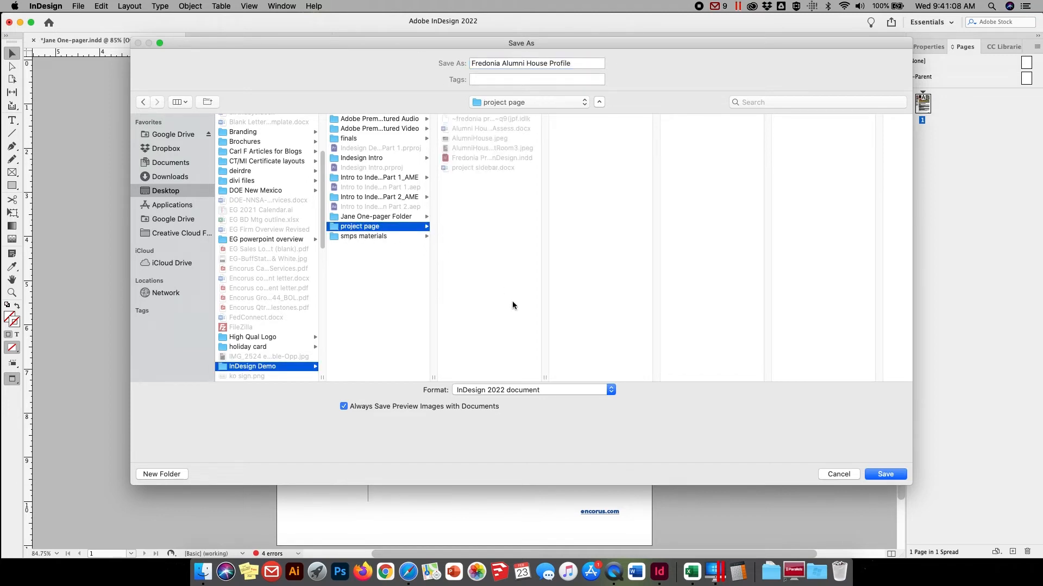
left_click(884, 475)
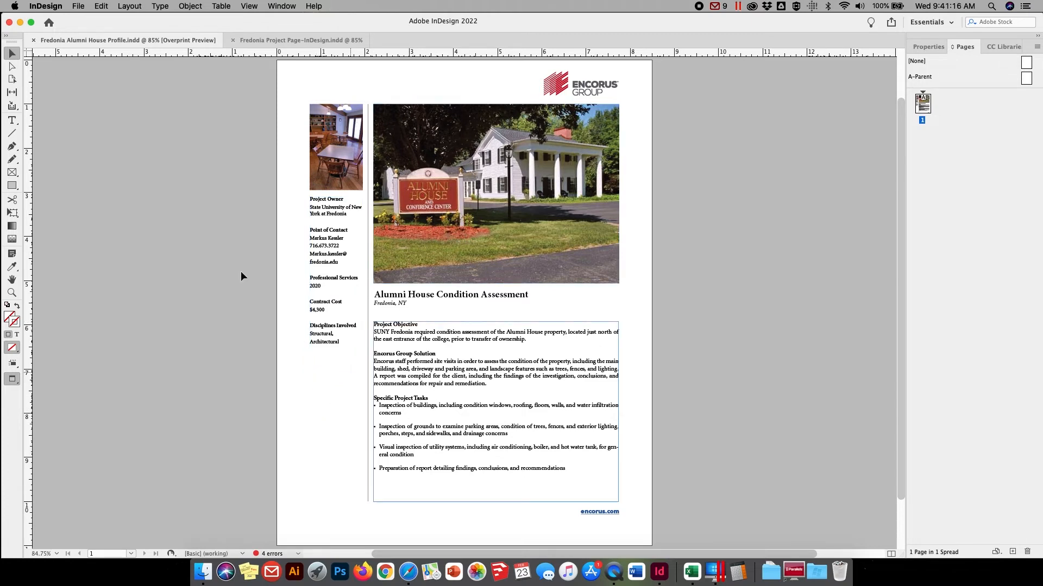
left_click(77, 6)
mouse_move(103, 195)
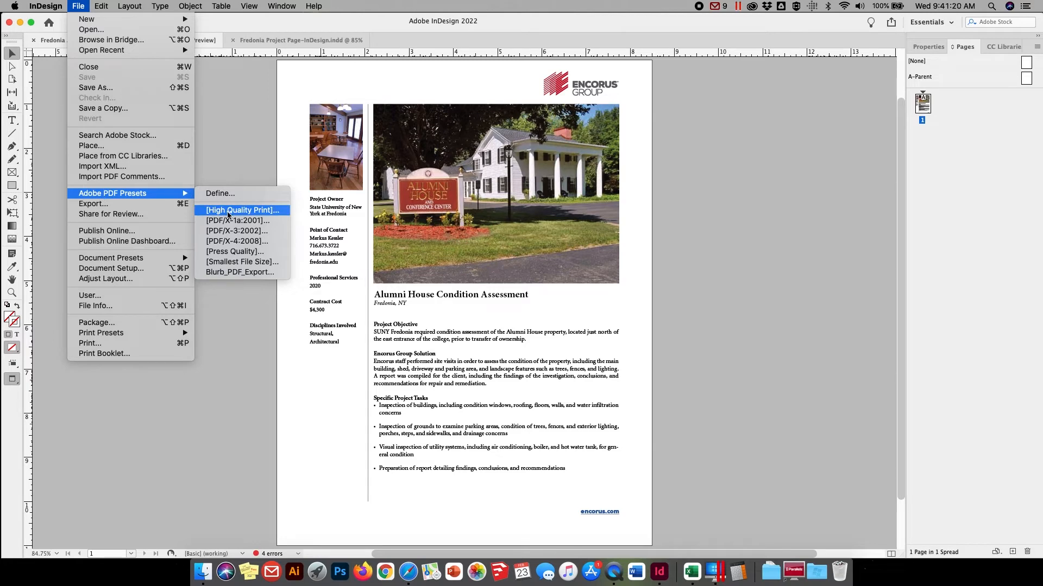
left_click(245, 101)
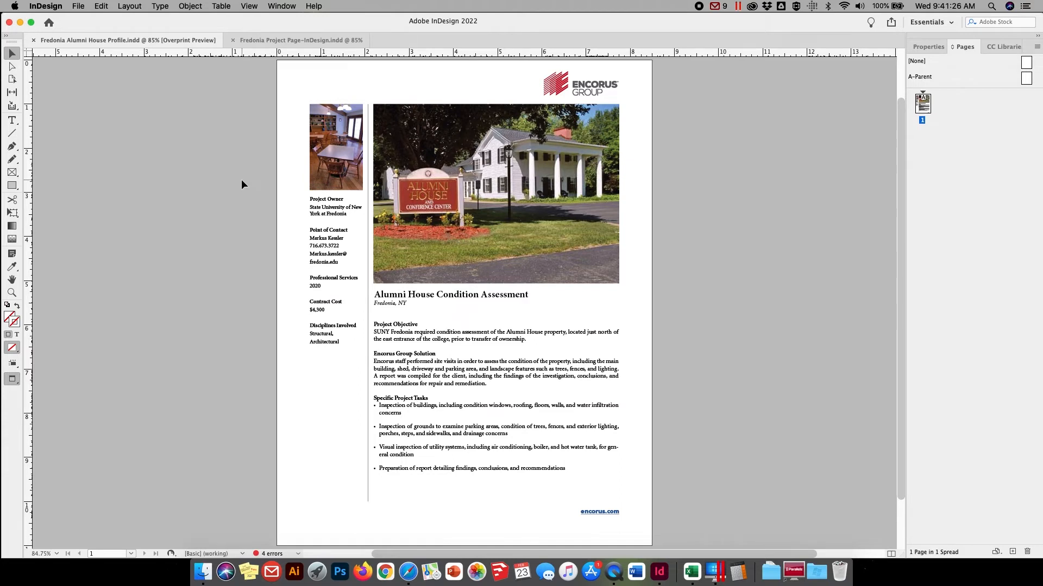
left_click(79, 6)
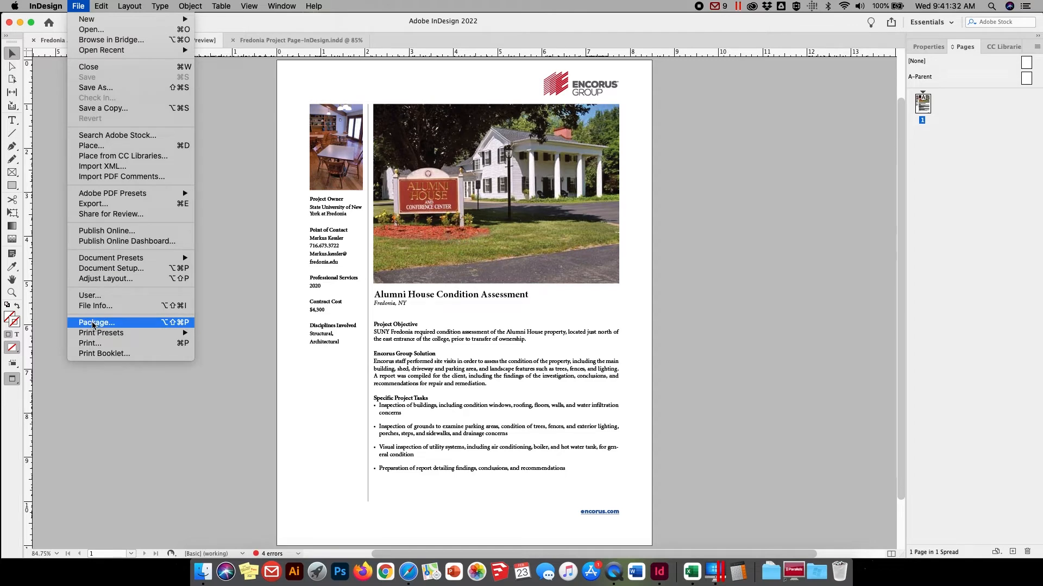
left_click(217, 112)
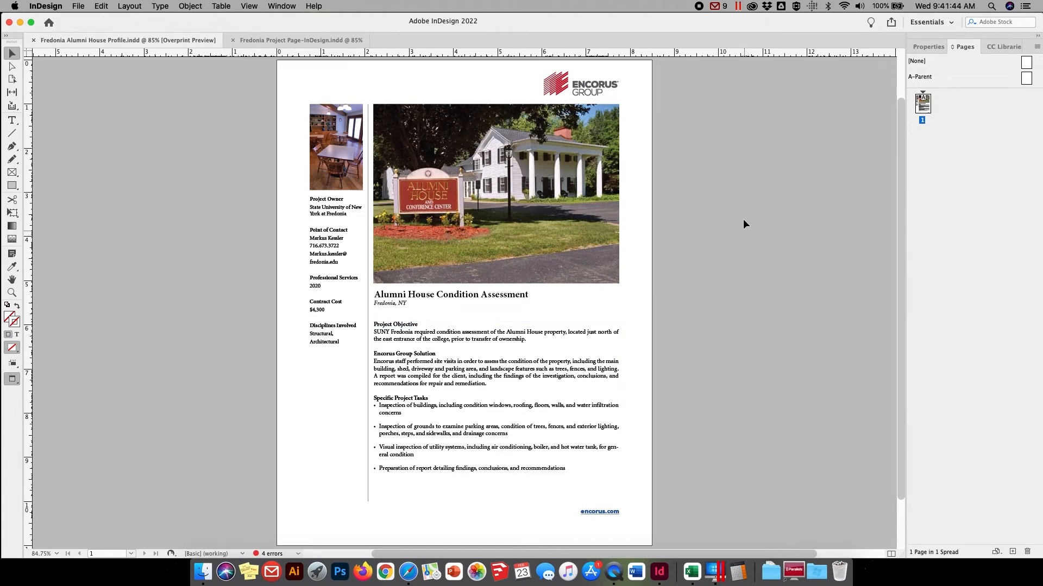
left_click(700, 7)
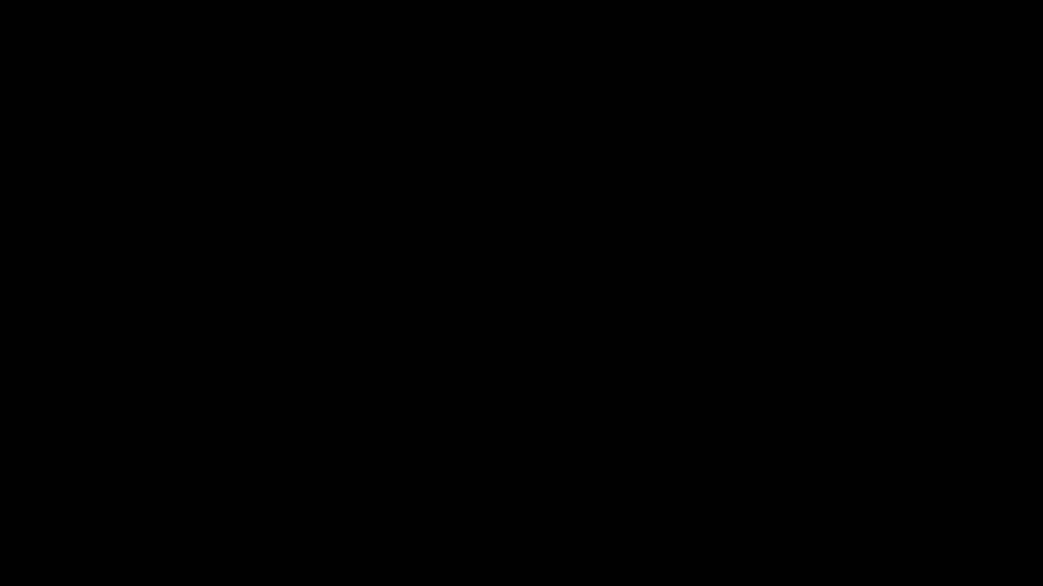